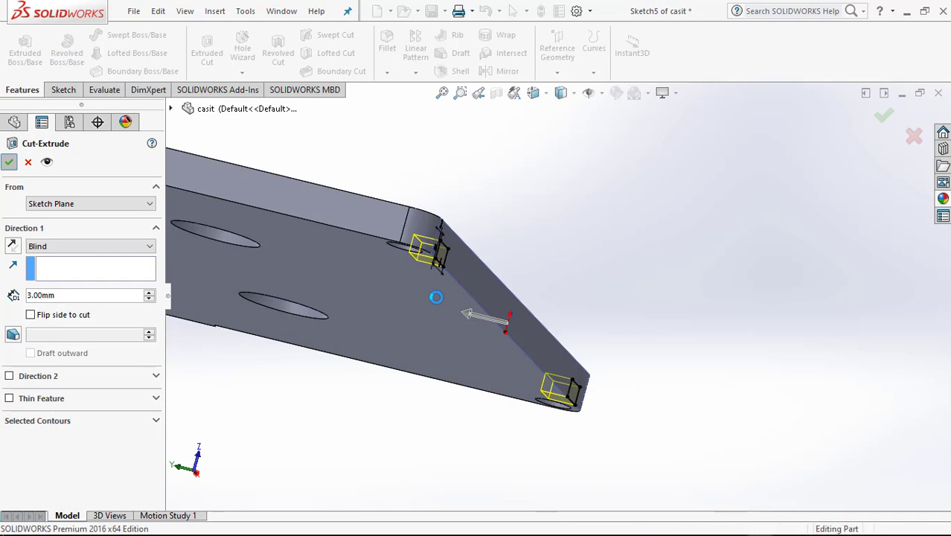
Cut-extrude the two small rectangles near the plate's corners to a blind depth of 3 mm.
{"action": "key", "text": "Return"}
{"action": "mouse_move", "coordinate": [422, 316]}
{"action": "middle_mouse_down"}
{"action": "mouse_move", "coordinate": [436, 240]}
{"action": "mouse_move", "coordinate": [458, 310]}
{"action": "mouse_move", "coordinate": [449, 215]}
{"action": "mouse_move", "coordinate": [503, 354]}
{"action": "mouse_move", "coordinate": [558, 292]}
{"action": "mouse_move", "coordinate": [573, 307]}
{"action": "mouse_move", "coordinate": [568, 363]}
{"action": "middle_mouse_up"}
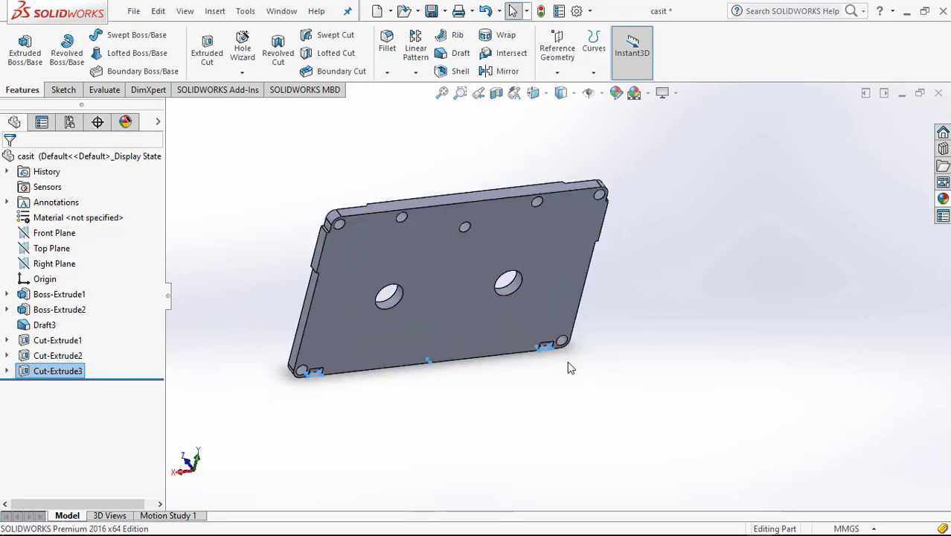
{"action": "mouse_move", "coordinate": [433, 397]}
{"action": "middle_mouse_down"}
{"action": "mouse_move", "coordinate": [415, 313]}
{"action": "mouse_move", "coordinate": [431, 342]}
{"action": "mouse_move", "coordinate": [439, 328]}
{"action": "middle_mouse_up"}
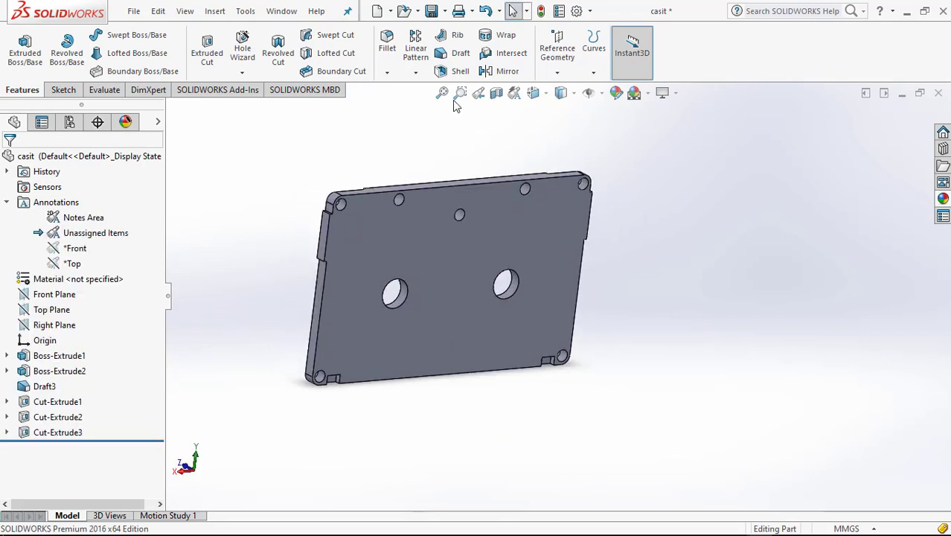
Shell the plate with a 1 mm wall thickness, removing its large flat face with the holes.
{"action": "left_click", "coordinate": [451, 71]}
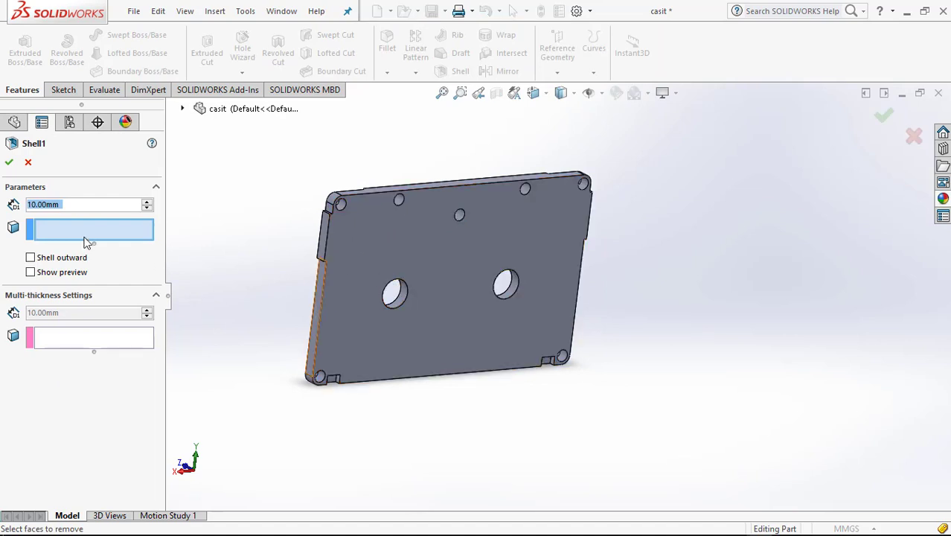
{"action": "type", "text": "1"}
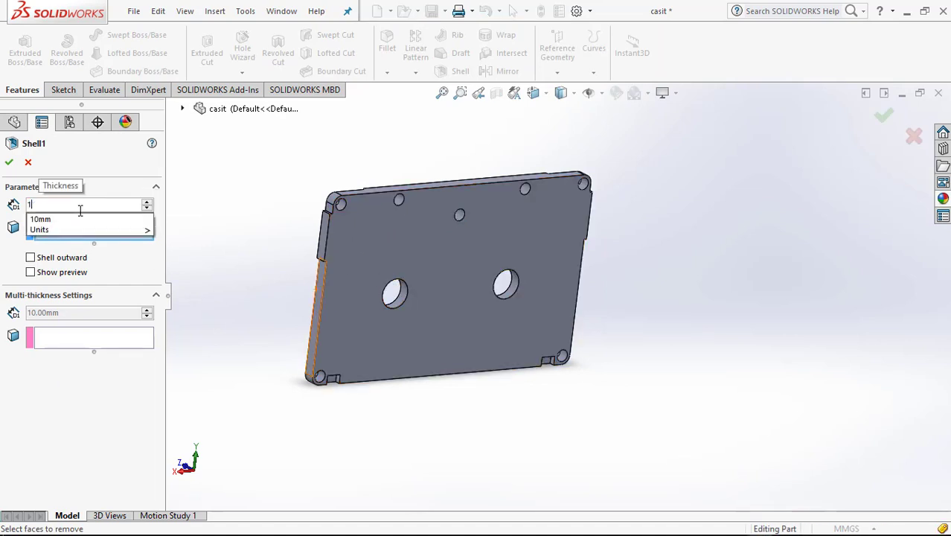
{"action": "key", "text": "Return"}
{"action": "left_click", "coordinate": [412, 253]}
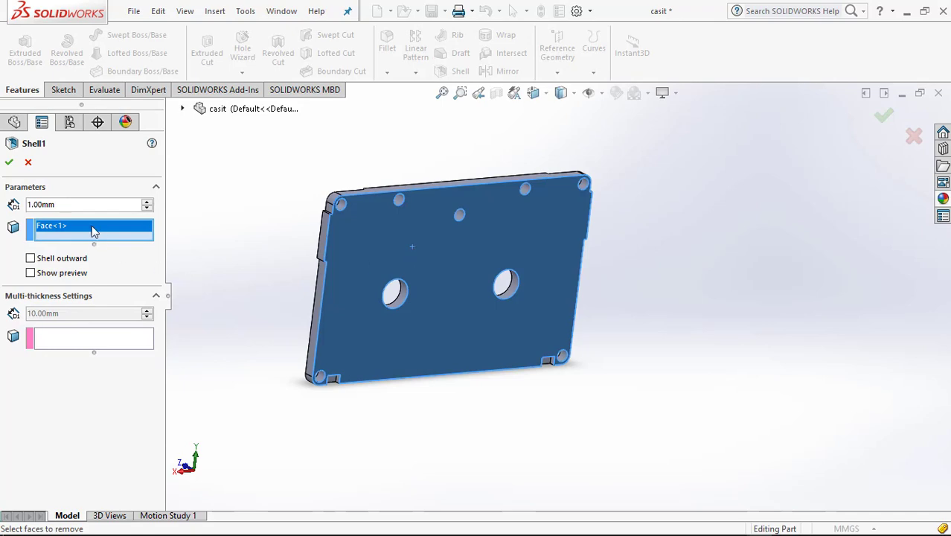
{"action": "left_click", "coordinate": [9, 162]}
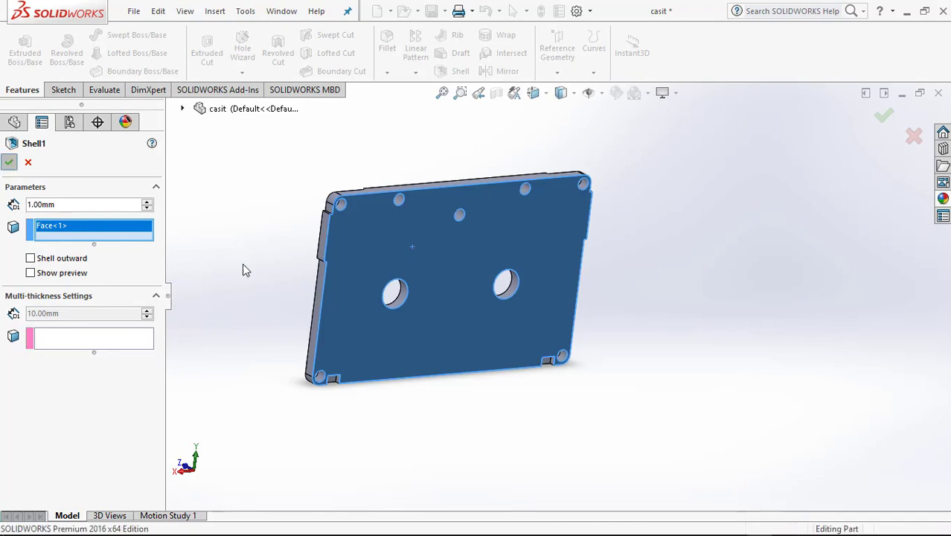
Start a sketch on the long narrow side face of the shelled plate and view it head-on.
{"action": "key", "text": "ctrl+1"}
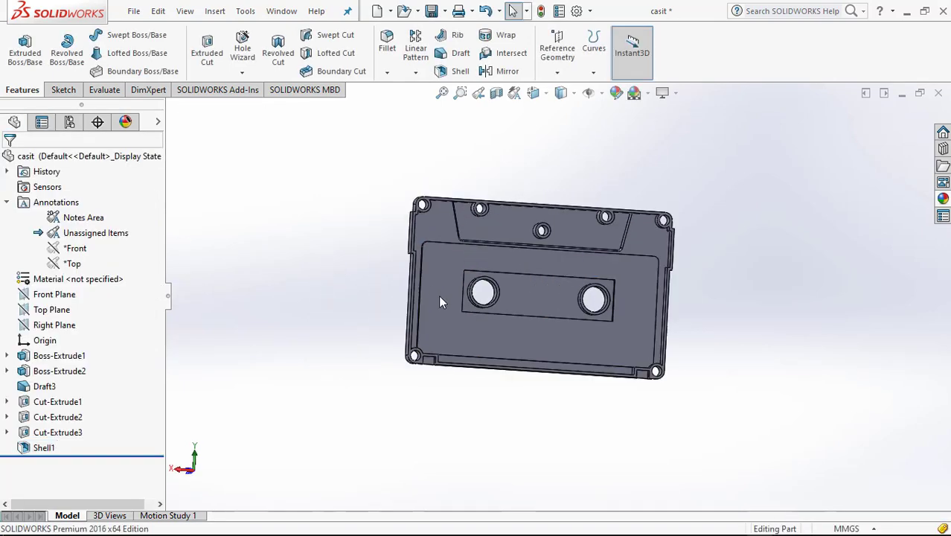
{"action": "scroll", "coordinate": [439, 301], "scroll_direction": "down", "scroll_amount": 3}
{"action": "middle_click_drag", "start_coordinate": [483, 318], "coordinate": [564, 277]}
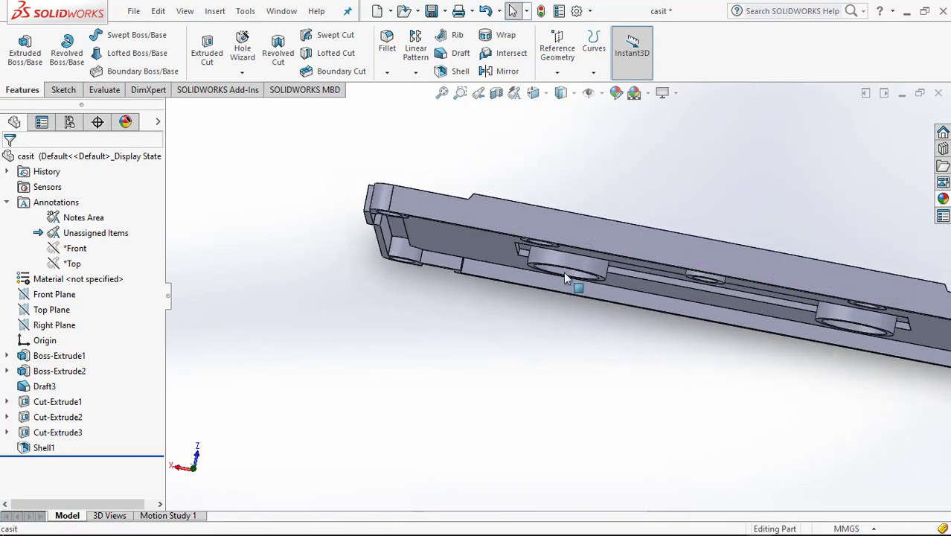
{"action": "left_click", "coordinate": [602, 228]}
{"action": "left_click", "coordinate": [661, 195]}
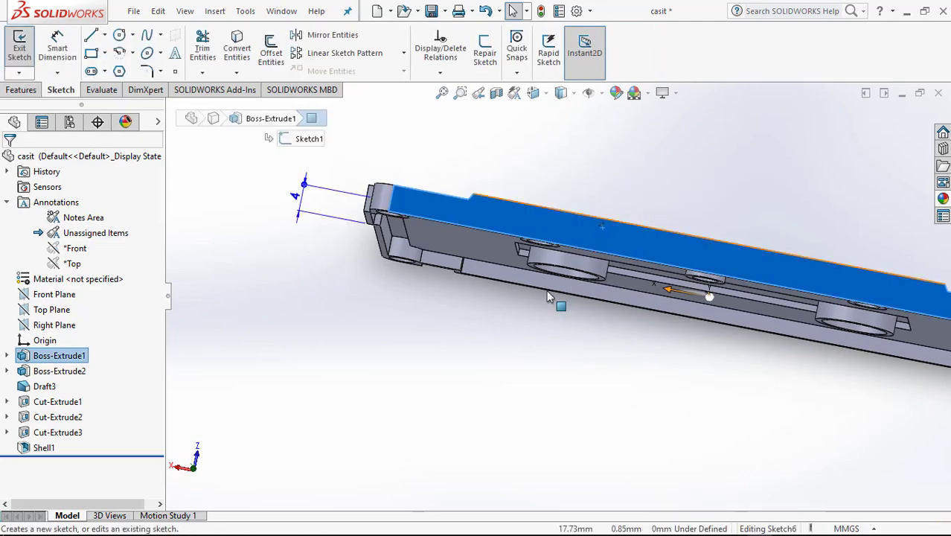
{"action": "left_click", "coordinate": [532, 92]}
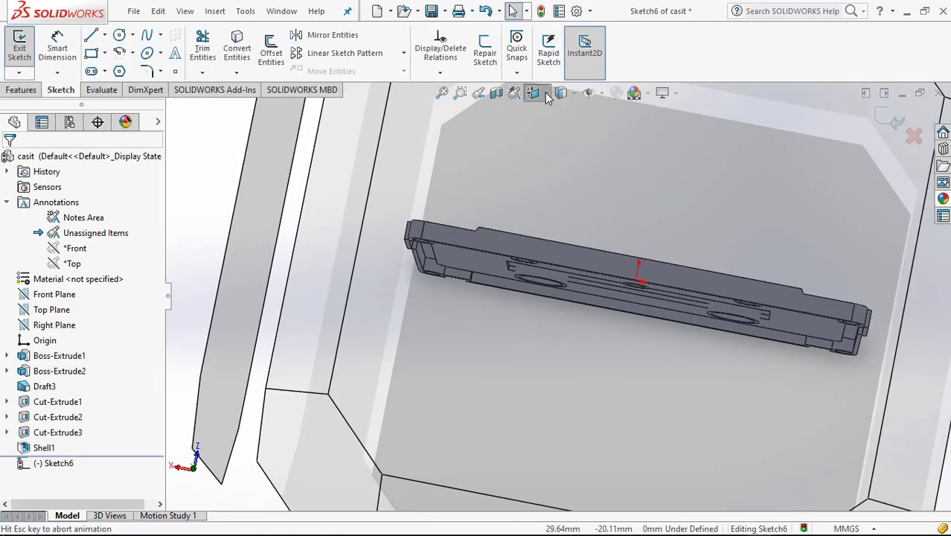
{"action": "left_click", "coordinate": [614, 176]}
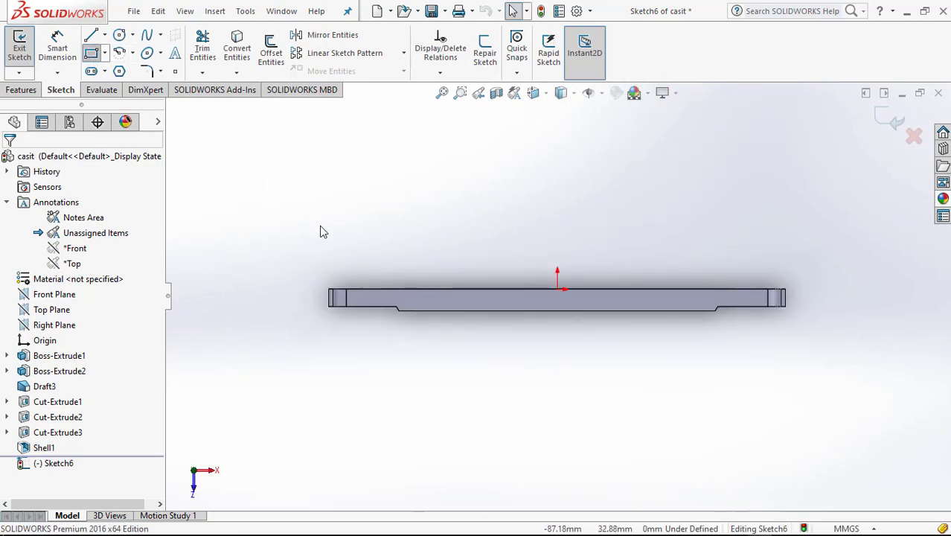
Sketch a corner rectangle about 5.3 by 2.1 mm on the face's straight long edge, near the rounded end.
{"action": "key", "text": "r"}
{"action": "scroll", "coordinate": [344, 291], "scroll_direction": "down", "scroll_amount": 4}
{"action": "scroll", "coordinate": [426, 299], "scroll_direction": "up", "scroll_amount": 3}
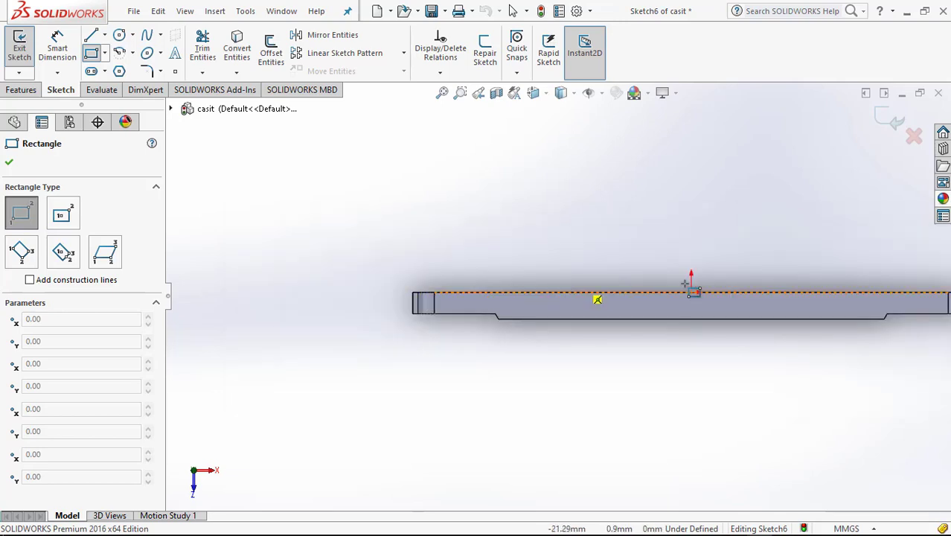
{"action": "scroll", "coordinate": [844, 317], "scroll_direction": "down", "scroll_amount": 4}
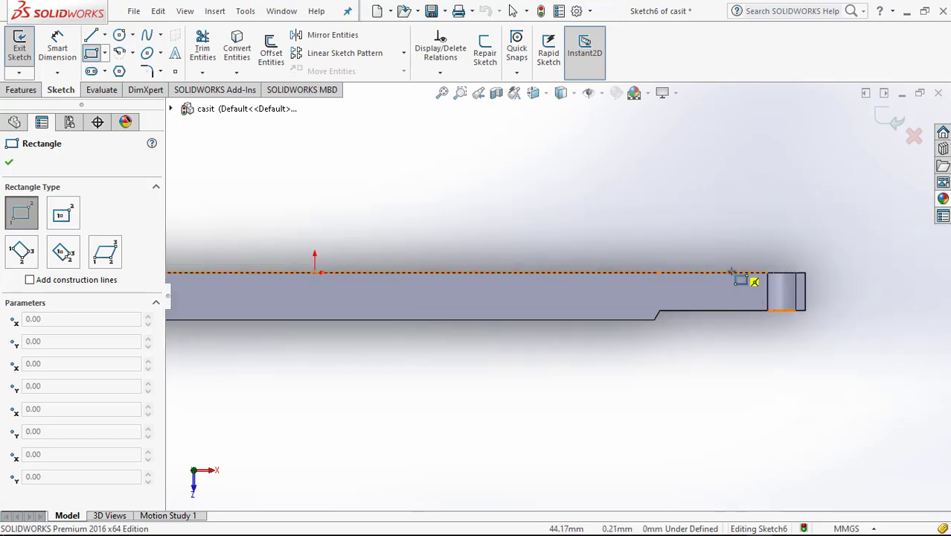
{"action": "left_click", "coordinate": [726, 273]}
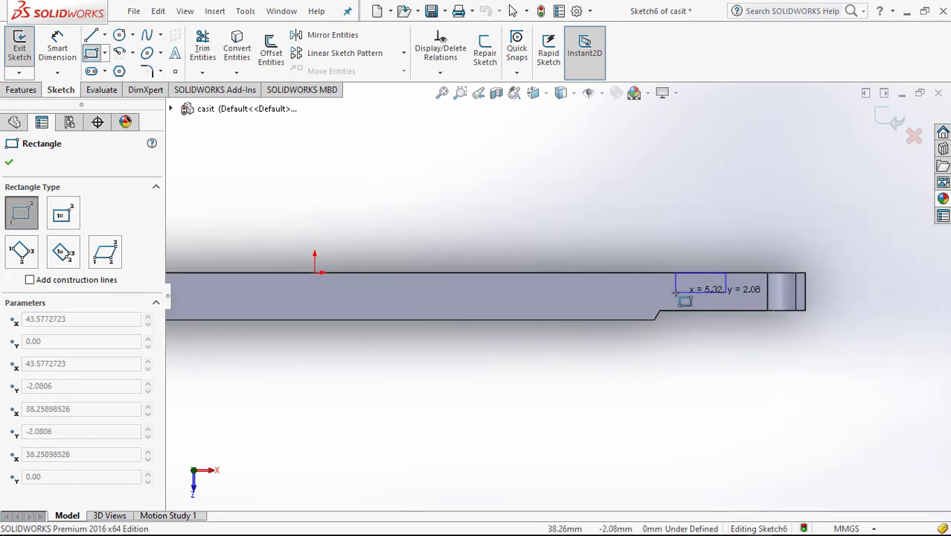
{"action": "left_click", "coordinate": [673, 285]}
{"action": "right_click", "coordinate": [629, 235]}
{"action": "left_click", "coordinate": [646, 235]}
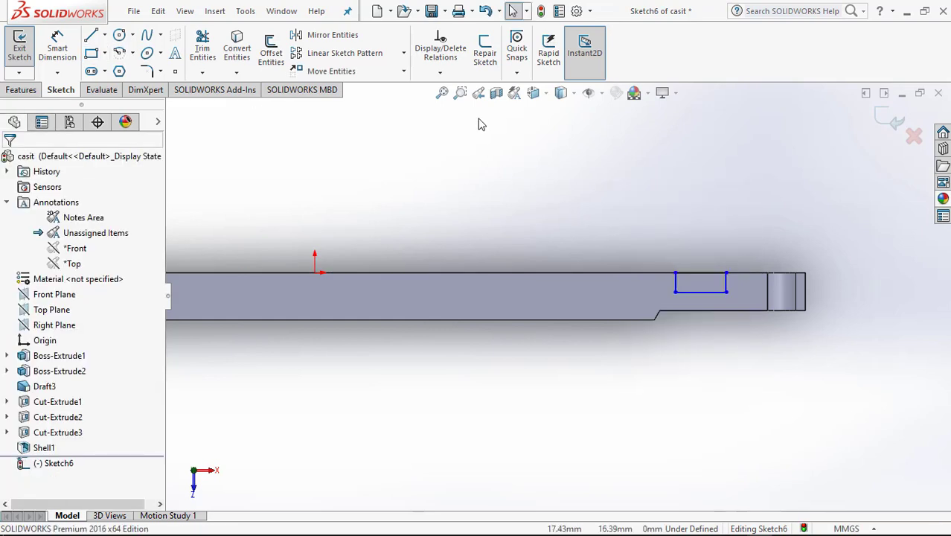
Dimension the rectangle's vertical side 14 mm from the edge where the rounded corner begins.
{"action": "left_click", "coordinate": [57, 48]}
{"action": "scroll", "coordinate": [811, 316], "scroll_direction": "down", "scroll_amount": 2}
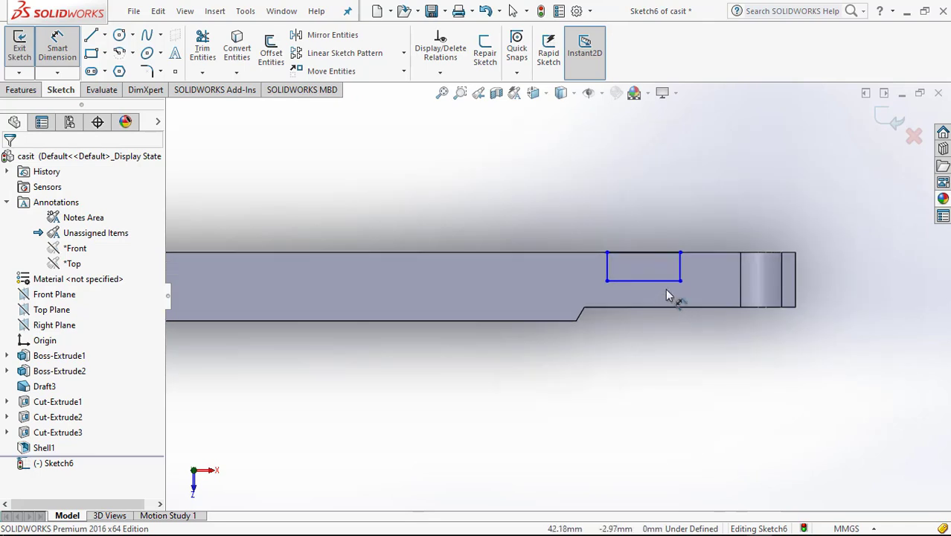
{"action": "left_click", "coordinate": [679, 274]}
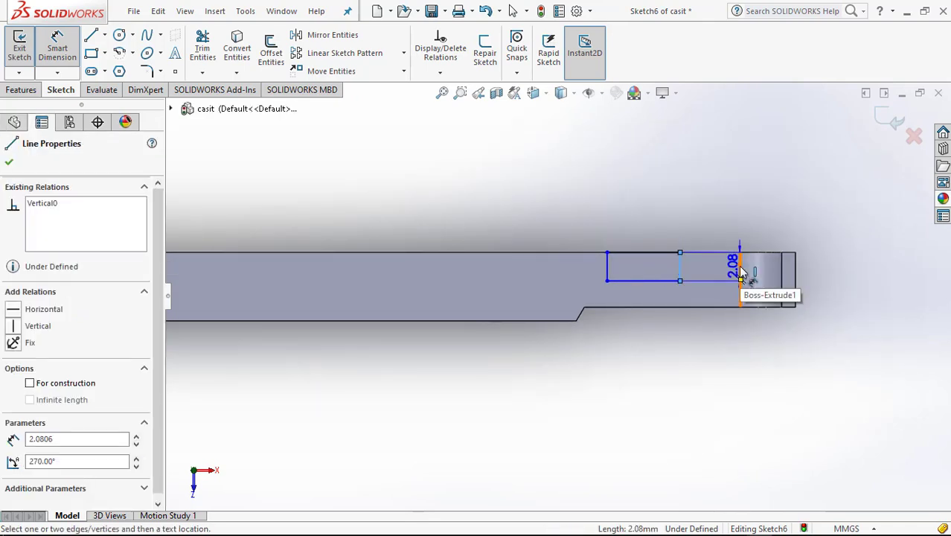
{"action": "left_click", "coordinate": [740, 274]}
{"action": "left_click", "coordinate": [707, 237]}
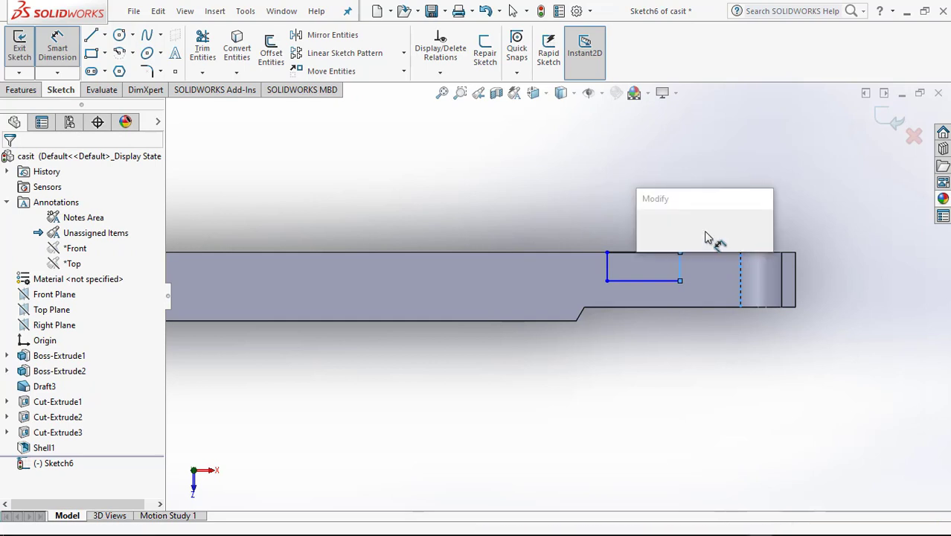
{"action": "type", "text": "14"}
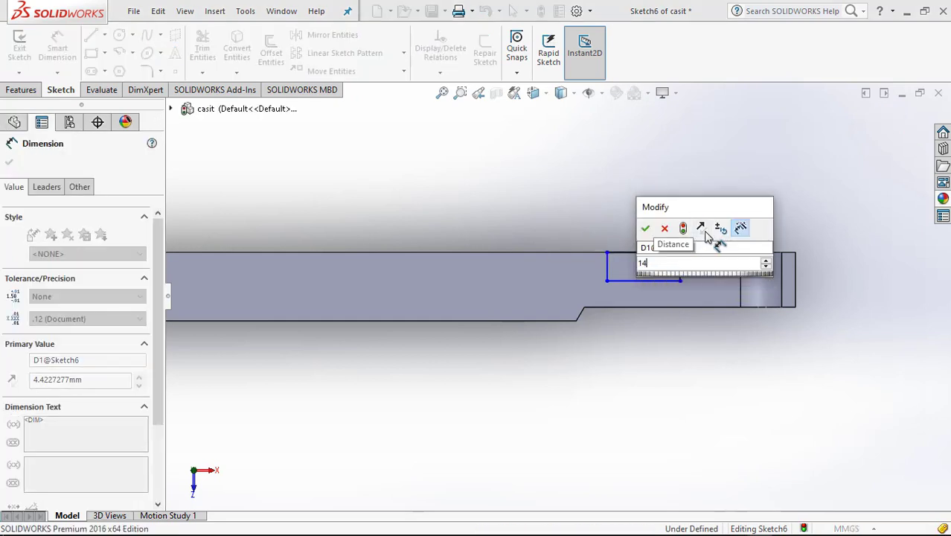
{"action": "key", "text": "Return"}
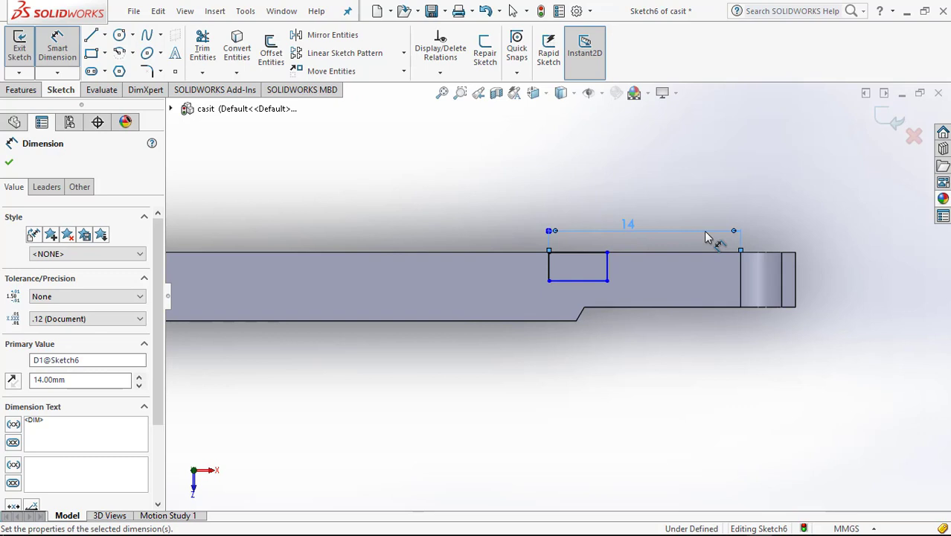
Move the rectangle's free side across the dimensioned side towards the origin, making the rectangle about 4.2 mm wide.
{"action": "scroll", "coordinate": [606, 261], "scroll_direction": "down", "scroll_amount": 5}
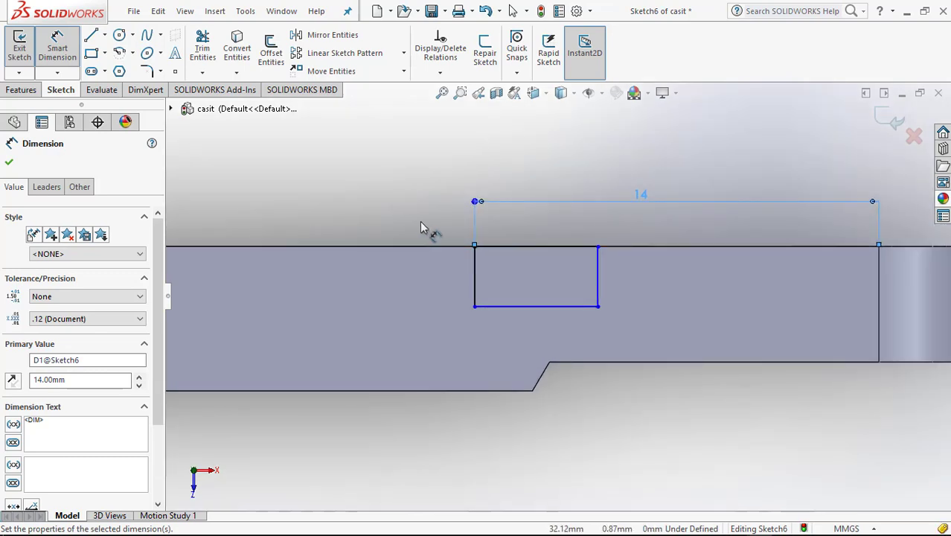
{"action": "key", "text": "Escape"}
{"action": "key", "text": "Escape"}
{"action": "left_click_drag", "start_coordinate": [598, 245], "coordinate": [353, 249]}
{"action": "left_click", "coordinate": [295, 192]}
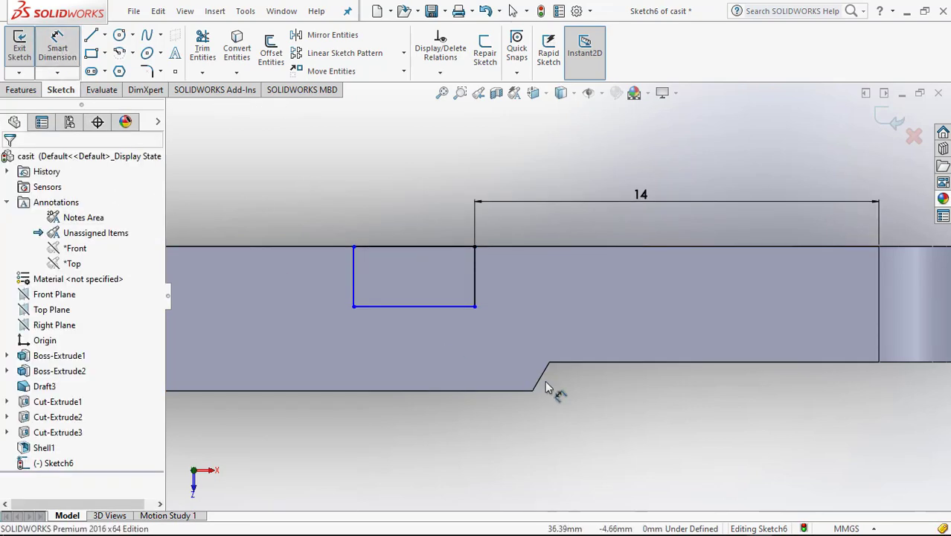
Dimension the rectangle's height, undo the flip above the face edge, and set the height to 3 mm.
{"action": "left_click", "coordinate": [476, 295]}
{"action": "left_click", "coordinate": [506, 290]}
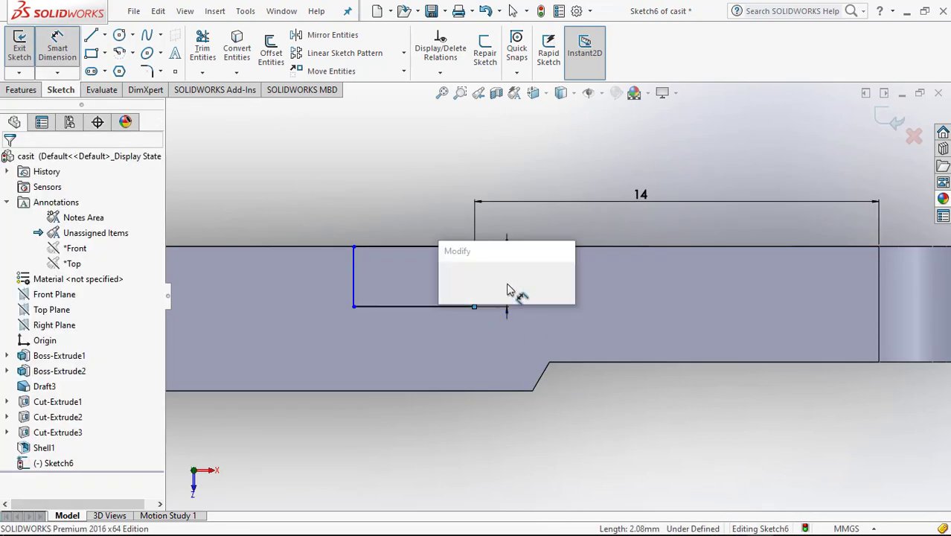
{"action": "left_click", "coordinate": [506, 282]}
{"action": "key", "text": "Return"}
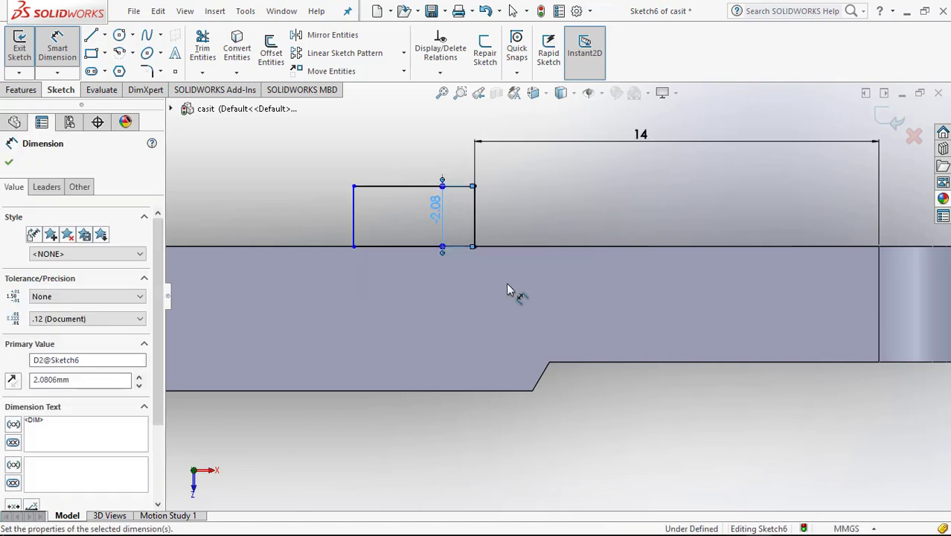
{"action": "key", "text": "ctrl+z"}
{"action": "key", "text": "ctrl+z"}
{"action": "key", "text": "Escape"}
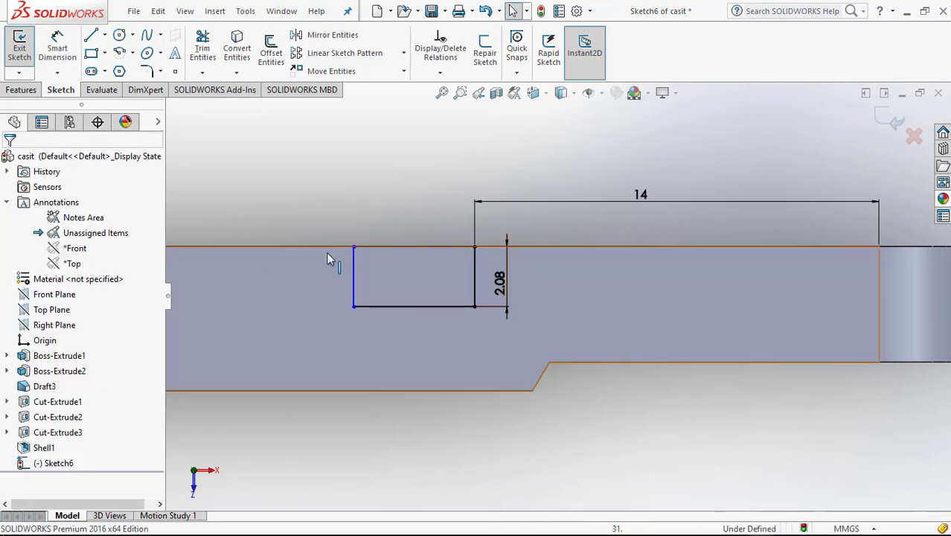
{"action": "double_click", "coordinate": [499, 285]}
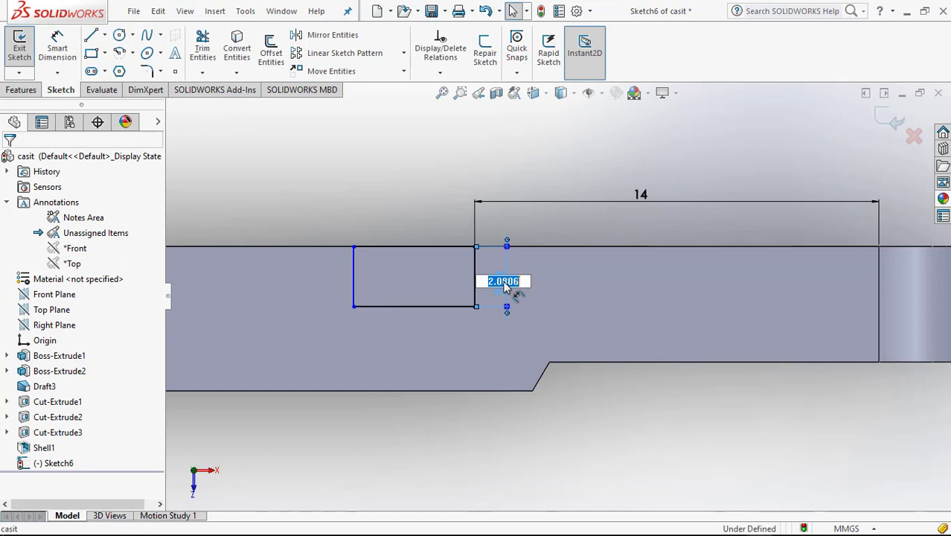
{"action": "key", "text": "Return"}
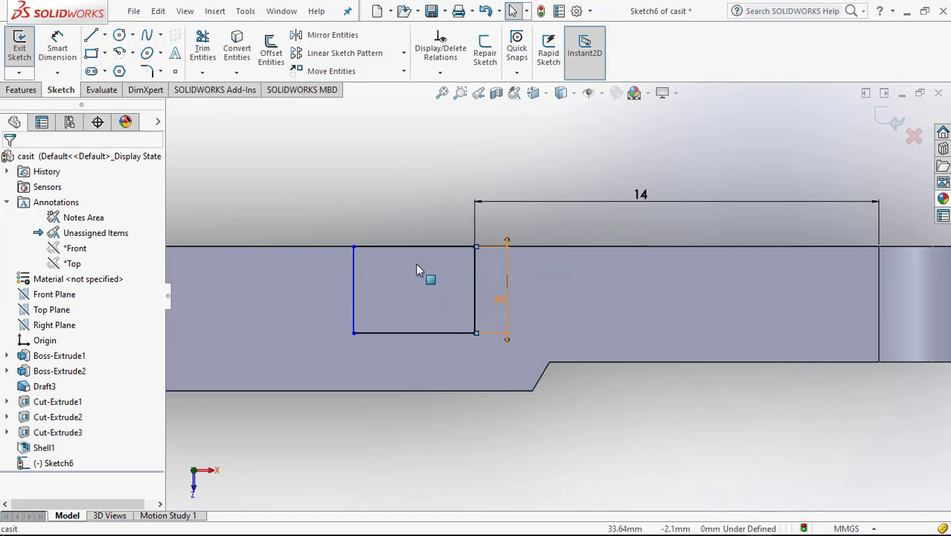
Dimension the rectangle's horizontal side on the face edge as 17 mm wide.
{"action": "left_click", "coordinate": [65, 49]}
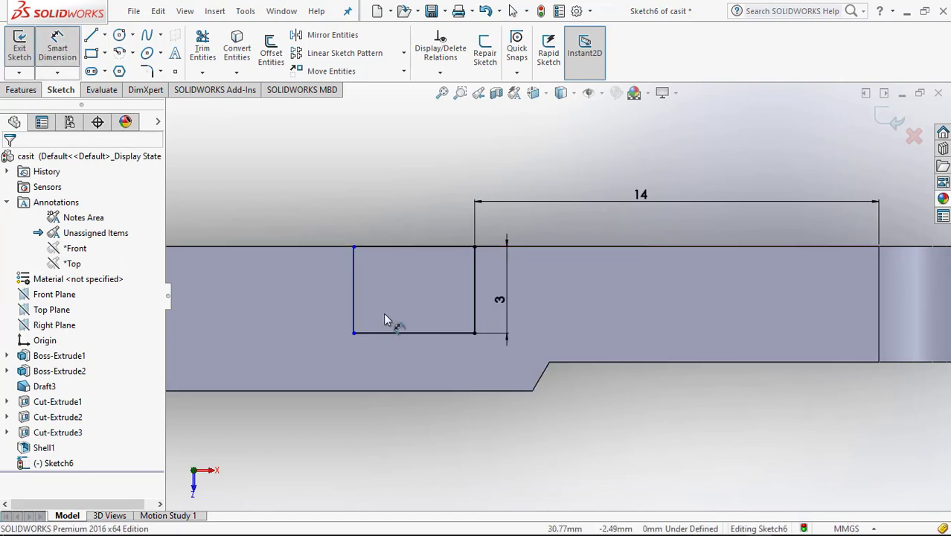
{"action": "left_click", "coordinate": [414, 247]}
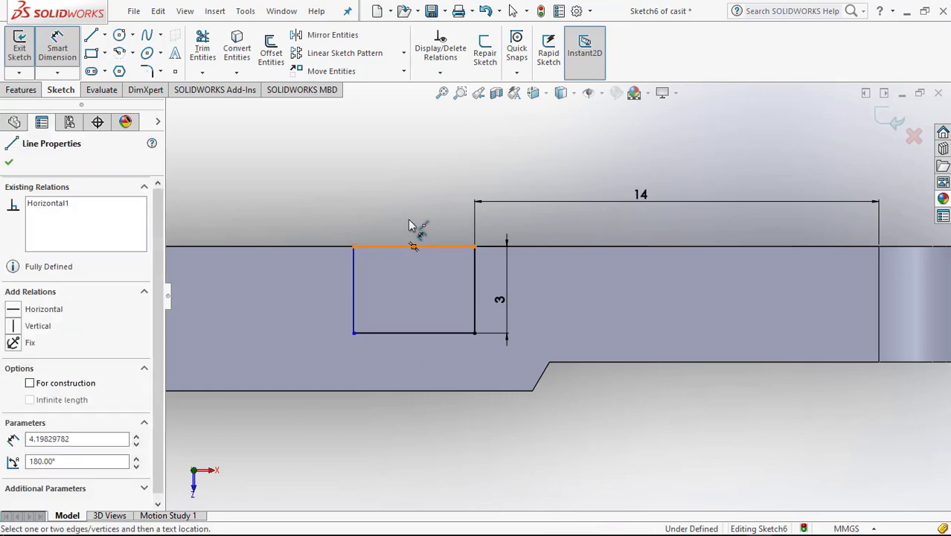
{"action": "key", "text": "Escape"}
{"action": "left_click", "coordinate": [433, 249]}
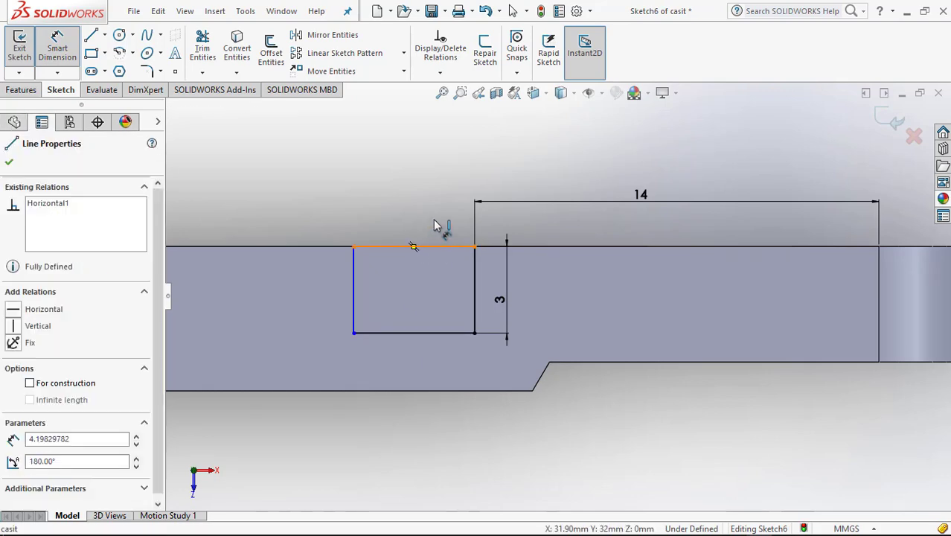
{"action": "left_click", "coordinate": [435, 220]}
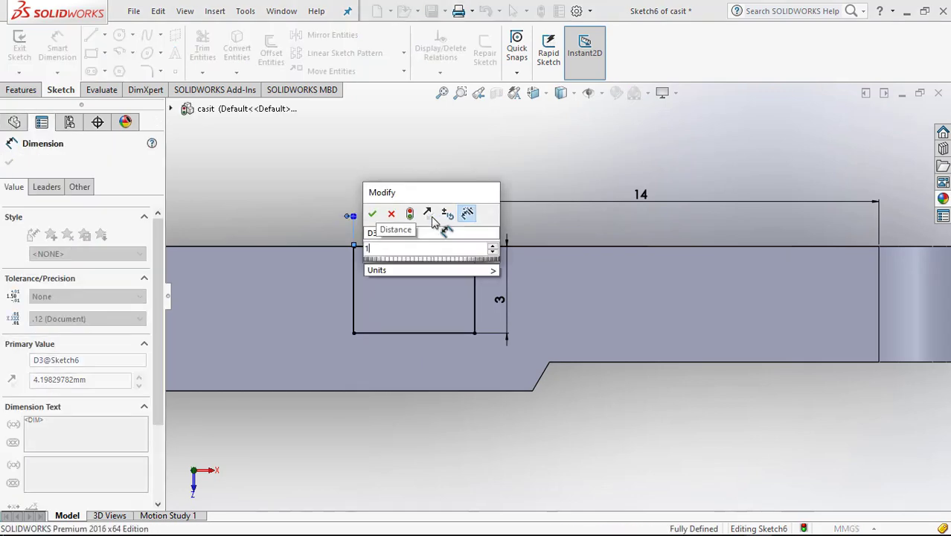
{"action": "type", "text": "17"}
{"action": "key", "text": "Return"}
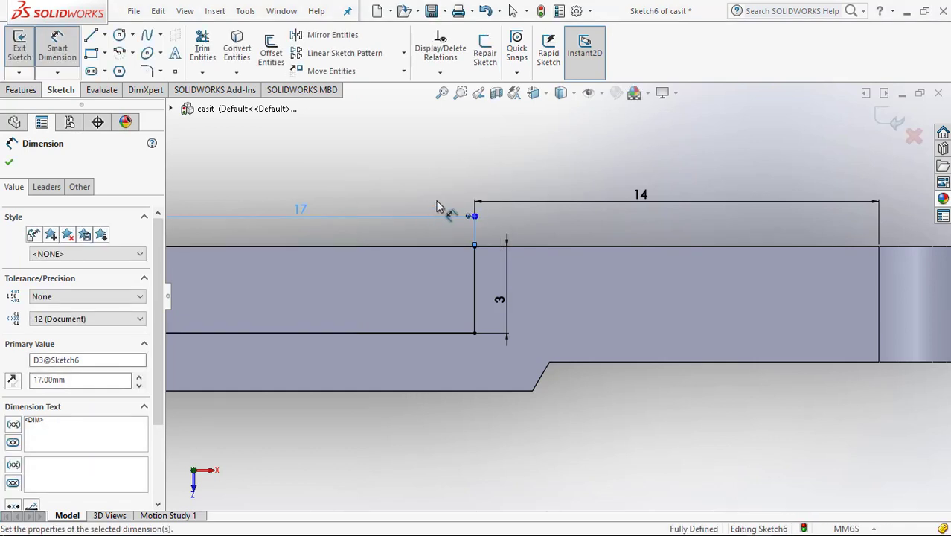
{"action": "scroll", "coordinate": [439, 206], "scroll_direction": "up", "scroll_amount": 5}
{"action": "left_click", "coordinate": [382, 258]}
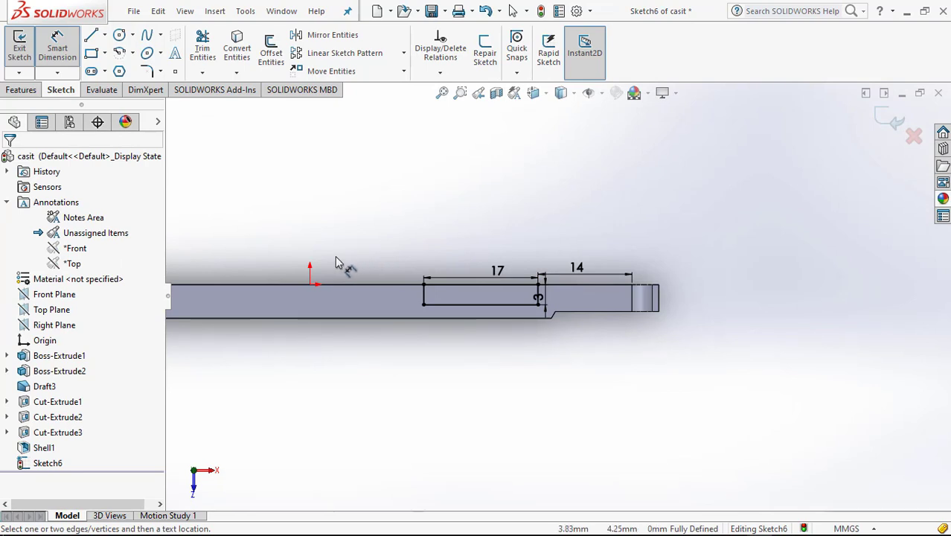
Sketch a second, smaller corner rectangle on the same face edge, between the origin and the 17 mm rectangle.
{"action": "left_click", "coordinate": [93, 54]}
{"action": "scroll", "coordinate": [393, 304], "scroll_direction": "up", "scroll_amount": 2}
{"action": "scroll", "coordinate": [526, 333], "scroll_direction": "down", "scroll_amount": 8}
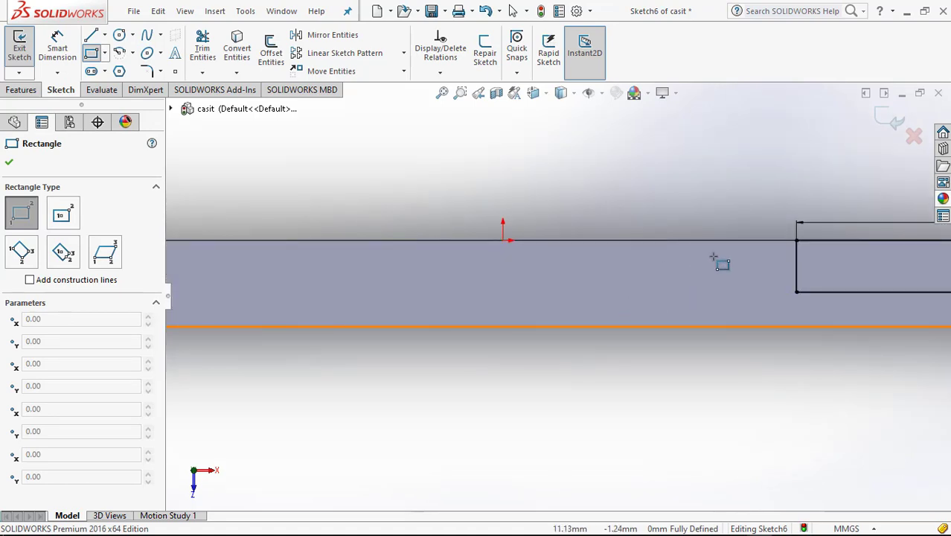
{"action": "left_click", "coordinate": [724, 241]}
{"action": "left_click", "coordinate": [672, 264]}
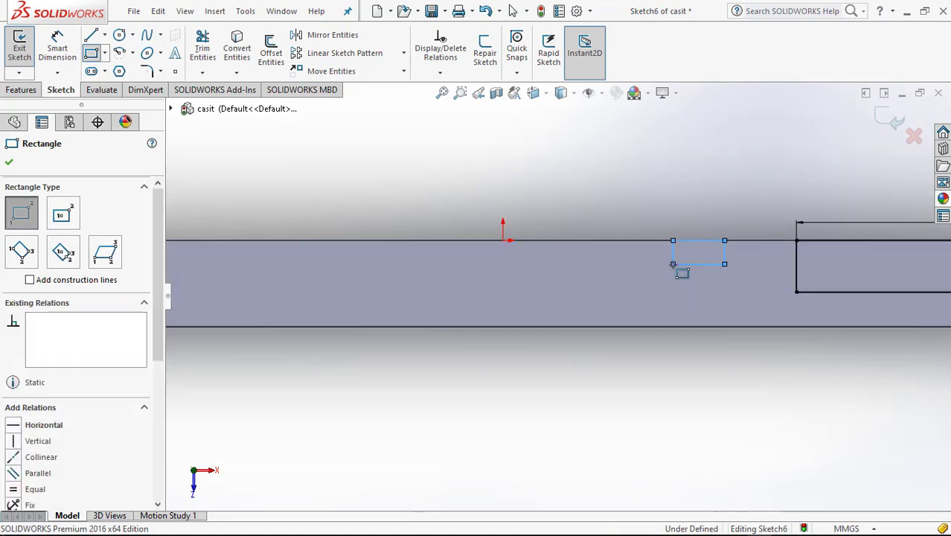
Dimension the small rectangle's vertical side and set its height to 3 mm.
{"action": "right_click", "coordinate": [562, 171]}
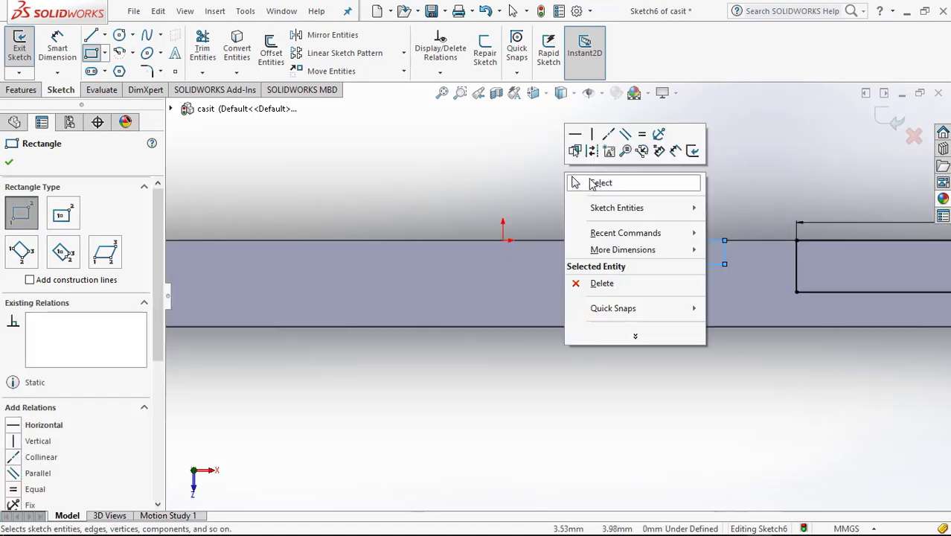
{"action": "left_click", "coordinate": [588, 183]}
{"action": "left_click", "coordinate": [58, 48]}
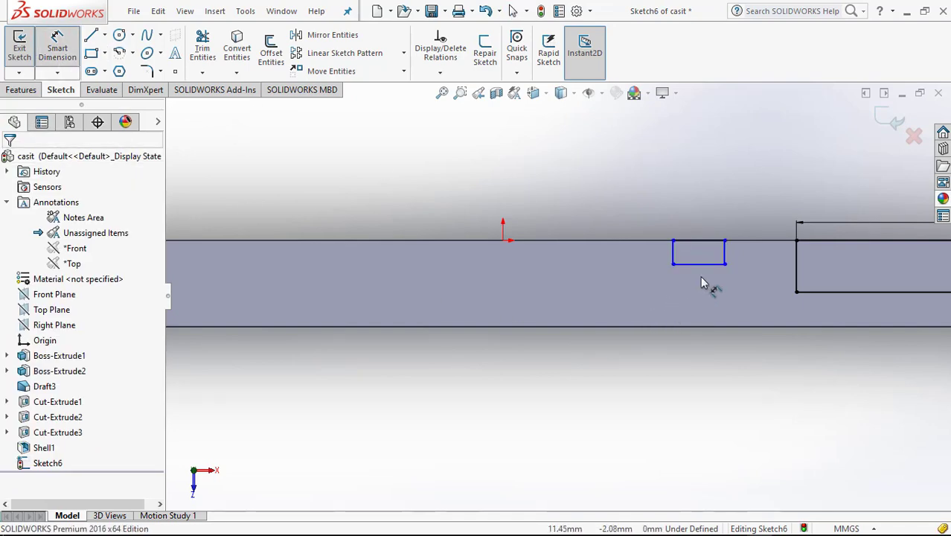
{"action": "scroll", "coordinate": [703, 271], "scroll_direction": "down", "scroll_amount": 3}
{"action": "left_click", "coordinate": [716, 239]}
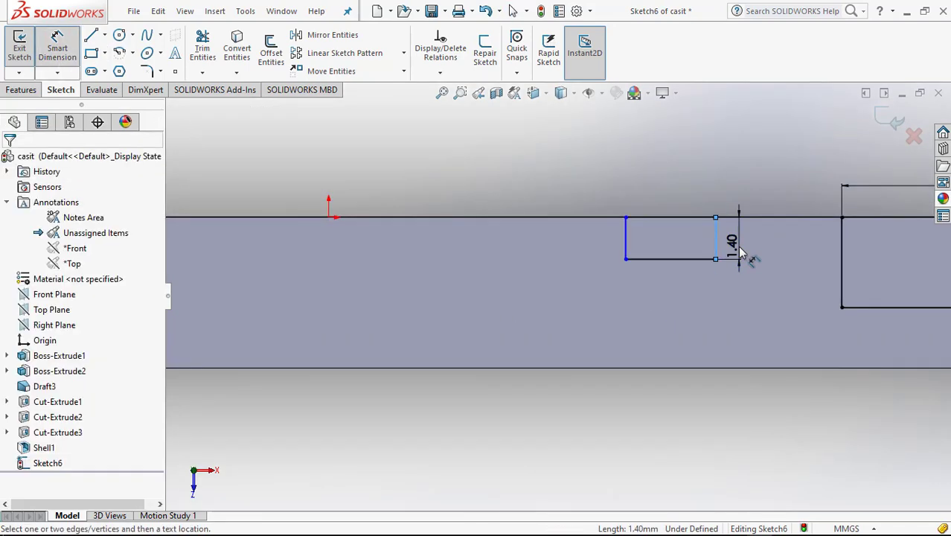
{"action": "left_click", "coordinate": [741, 251]}
{"action": "type", "text": "3"}
{"action": "key", "text": "Return"}
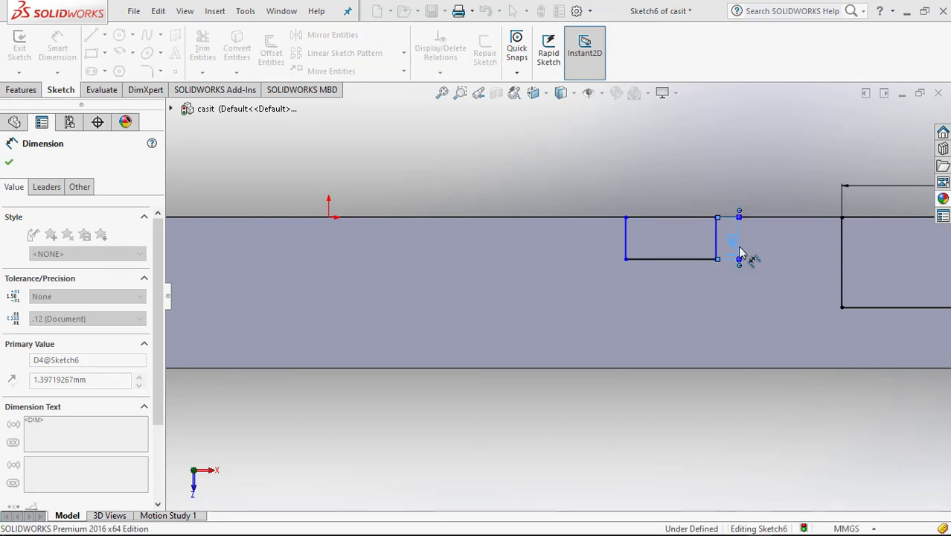
Dimension the small rectangle's lower horizontal side and set its width to 3 mm.
{"action": "scroll", "coordinate": [737, 283], "scroll_direction": "down", "scroll_amount": 2}
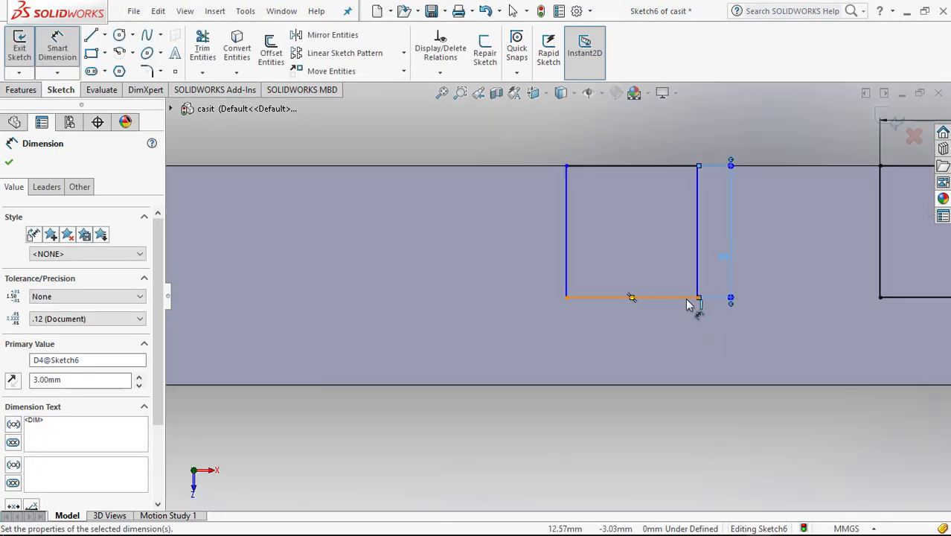
{"action": "left_click", "coordinate": [688, 302]}
{"action": "left_click", "coordinate": [668, 320]}
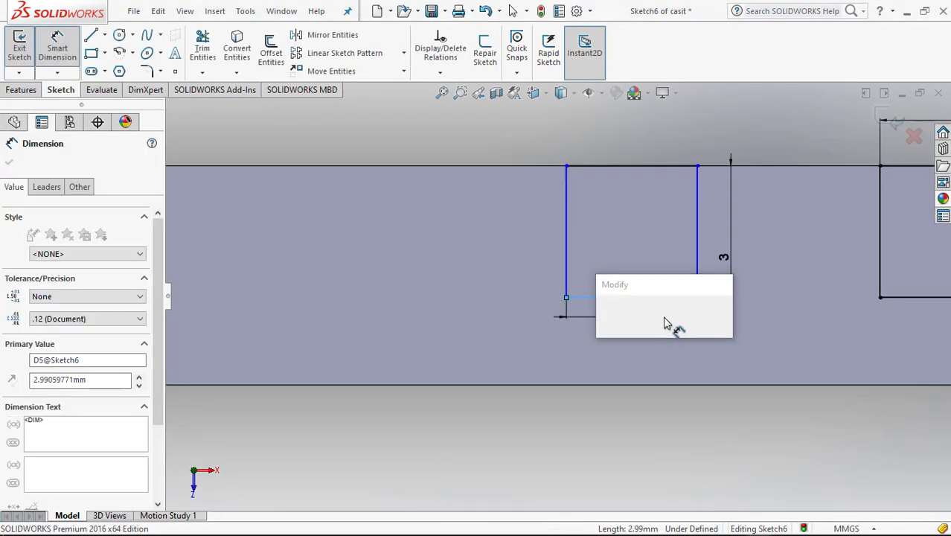
{"action": "type", "text": "3"}
{"action": "key", "text": "Return"}
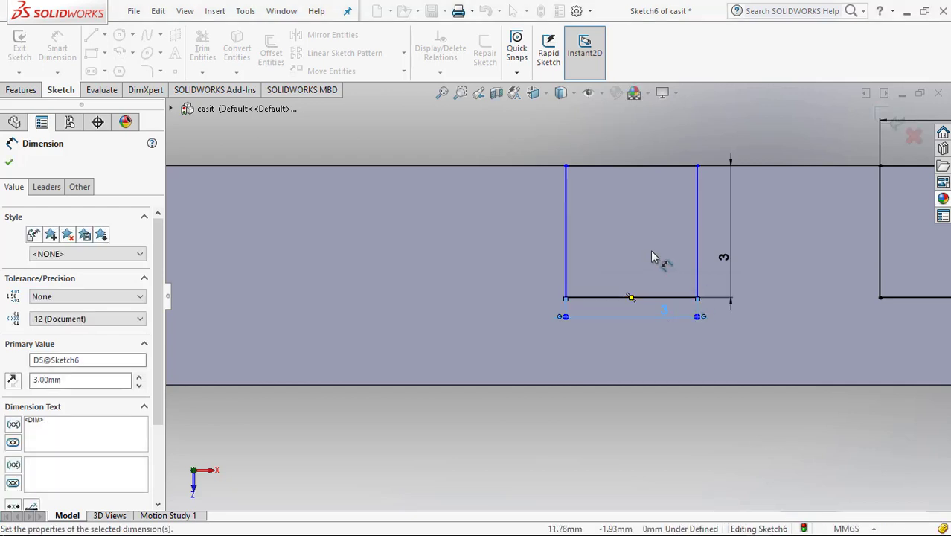
{"action": "key", "text": "z"}
{"action": "left_click", "coordinate": [672, 159]}
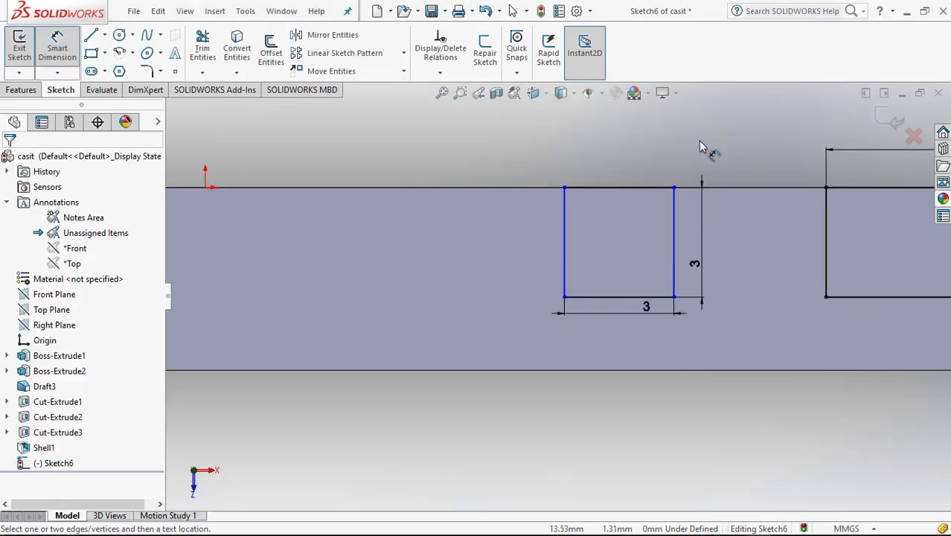
Dimension the gap between the facing upper corners of the small and the 17 mm rectangle as 4 mm.
{"action": "scroll", "coordinate": [669, 223], "scroll_direction": "up", "scroll_amount": 2}
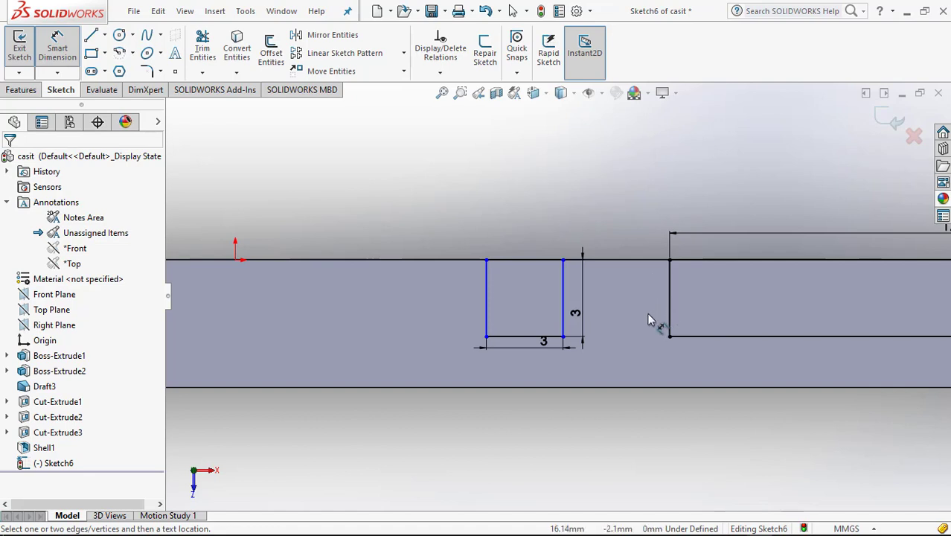
{"action": "scroll", "coordinate": [647, 313], "scroll_direction": "up", "scroll_amount": 2}
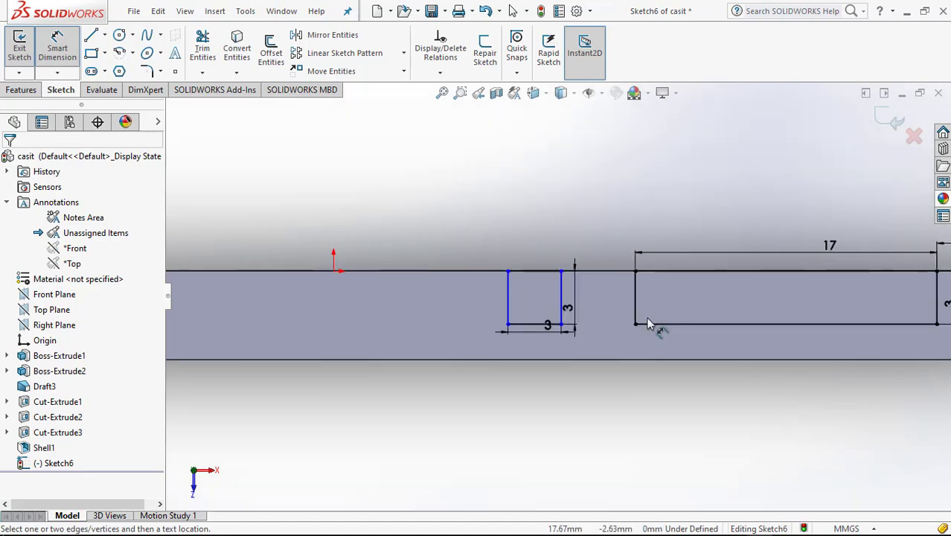
{"action": "scroll", "coordinate": [556, 311], "scroll_direction": "up", "scroll_amount": 2}
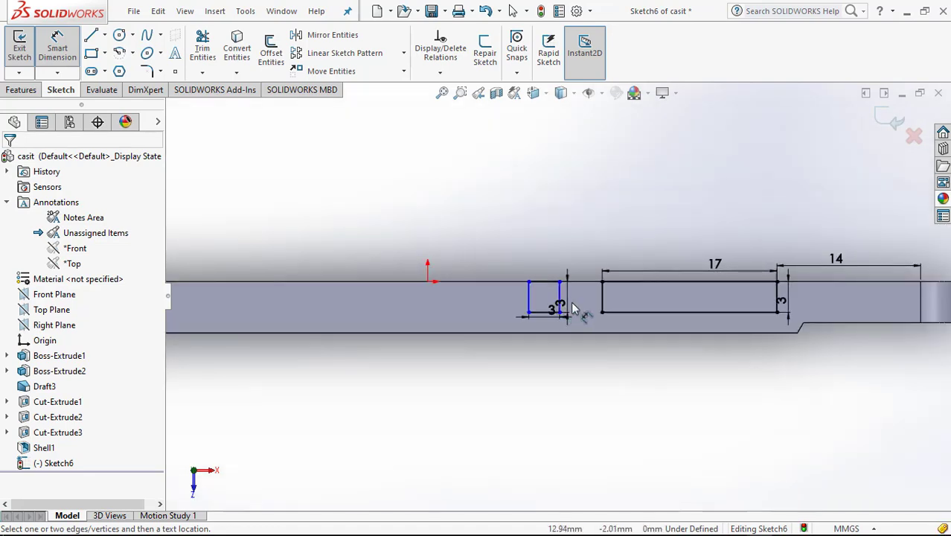
{"action": "scroll", "coordinate": [561, 294], "scroll_direction": "down", "scroll_amount": 2}
{"action": "left_click", "coordinate": [558, 265]}
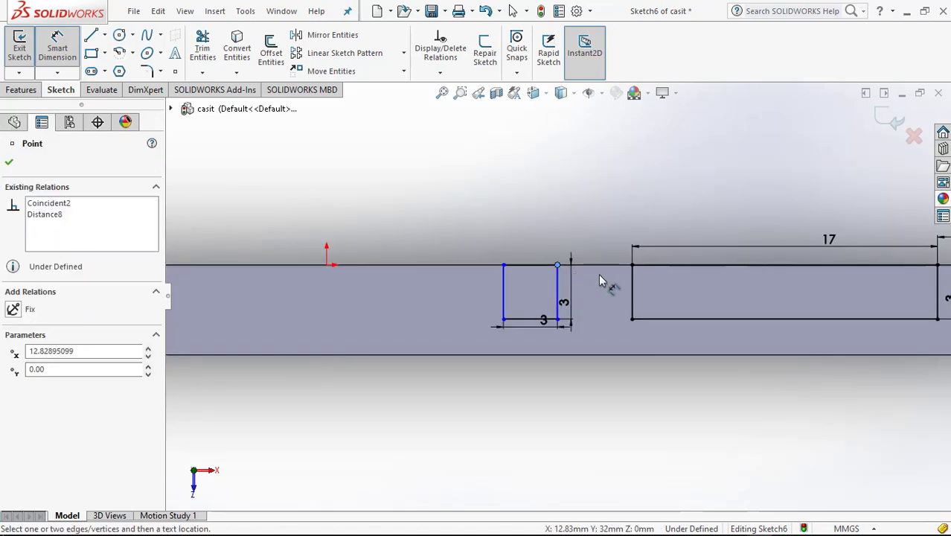
{"action": "left_click", "coordinate": [632, 268]}
{"action": "left_click", "coordinate": [603, 239]}
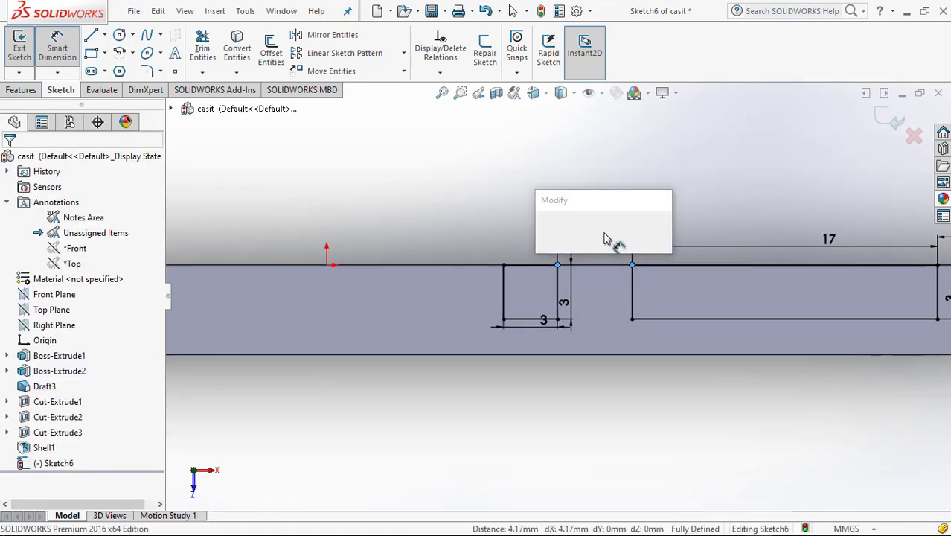
{"action": "key", "text": "Return"}
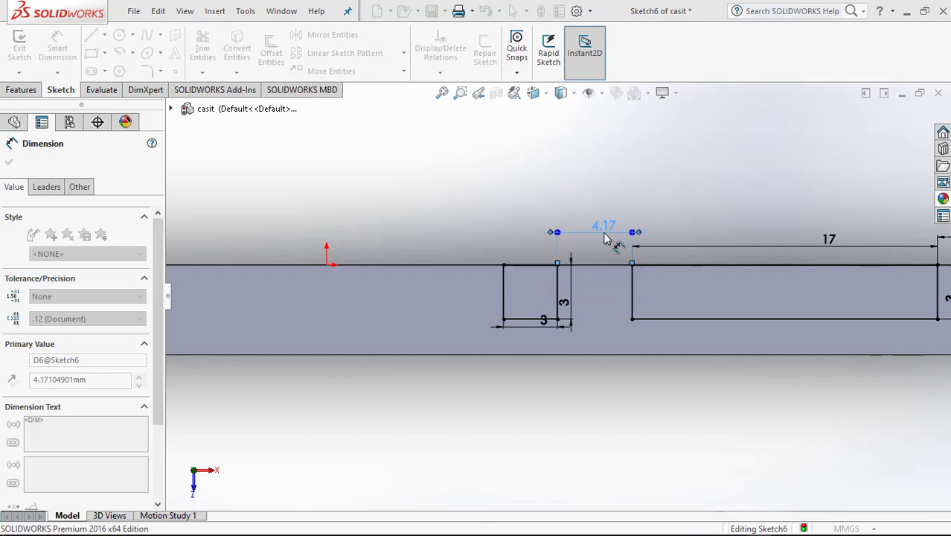
{"action": "key", "text": "Escape"}
{"action": "key", "text": "Escape"}
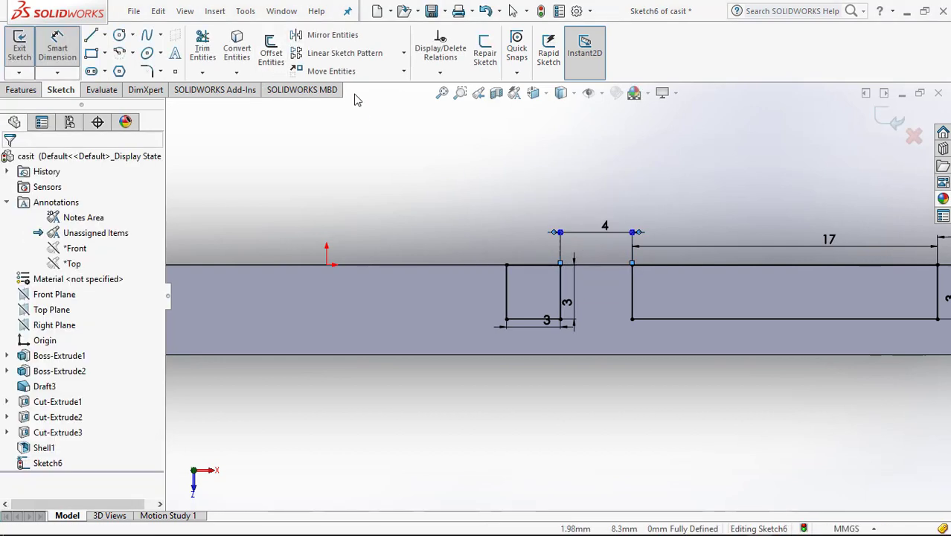
Sketch a vertical centerline about 4.6 mm long from the origin upwards, beyond the face edge.
{"action": "left_click", "coordinate": [106, 36]}
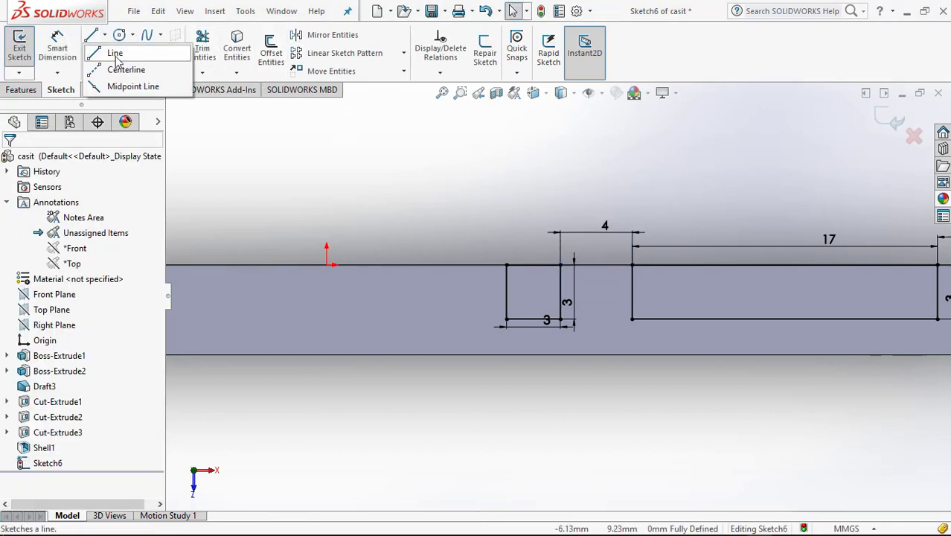
{"action": "left_click", "coordinate": [119, 68]}
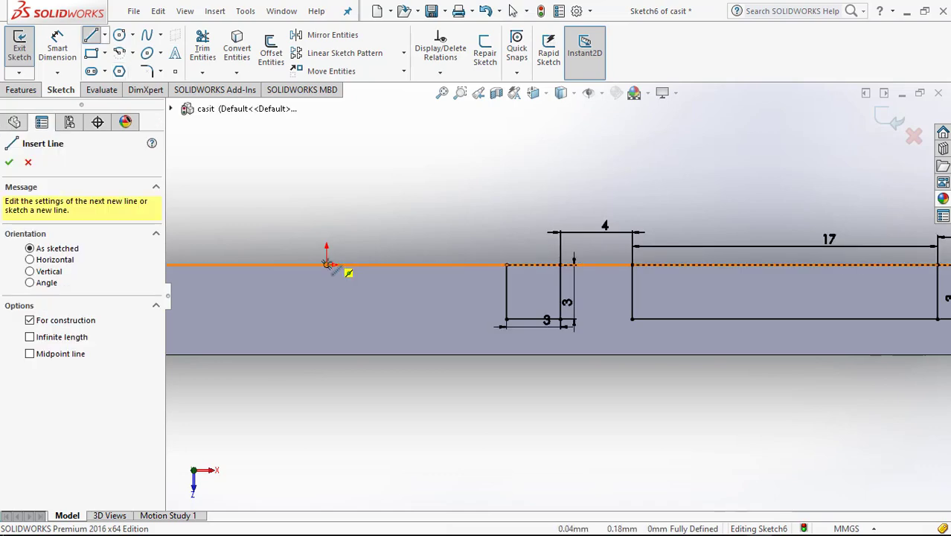
{"action": "left_click_drag", "start_coordinate": [326, 264], "coordinate": [328, 182]}
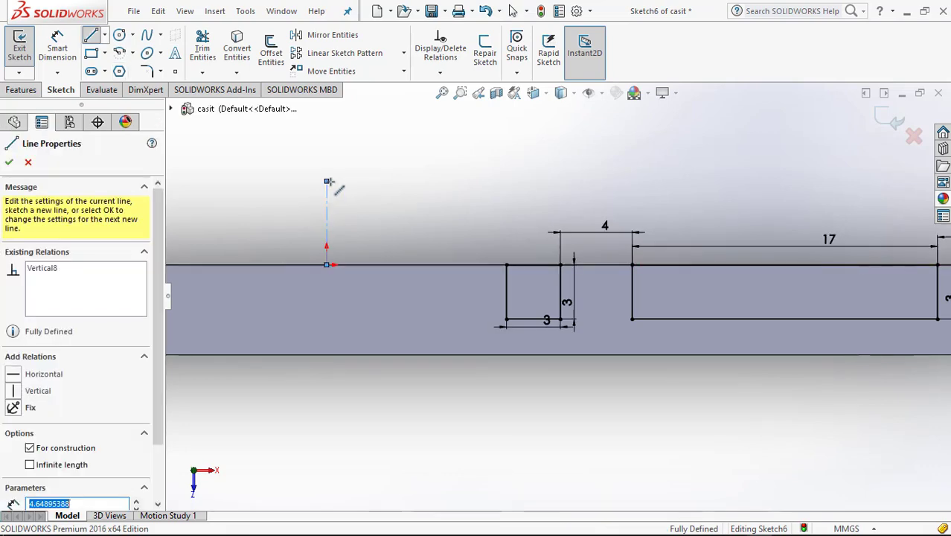
{"action": "right_click", "coordinate": [382, 191]}
{"action": "left_click", "coordinate": [388, 197]}
Mirror all lines of the 17 mm and 3 mm rectangles about the vertical centerline, keeping the originals with Copy on.
{"action": "scroll", "coordinate": [522, 263], "scroll_direction": "up", "scroll_amount": 2}
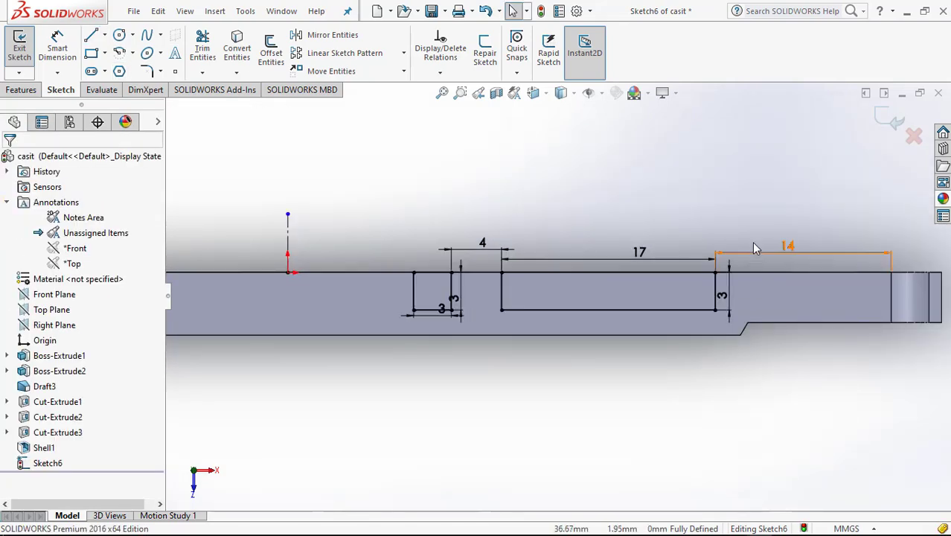
{"action": "mouse_move", "coordinate": [753, 235]}
{"action": "left_mouse_down"}
{"action": "mouse_move", "coordinate": [648, 308]}
{"action": "mouse_move", "coordinate": [389, 325]}
{"action": "left_mouse_up"}
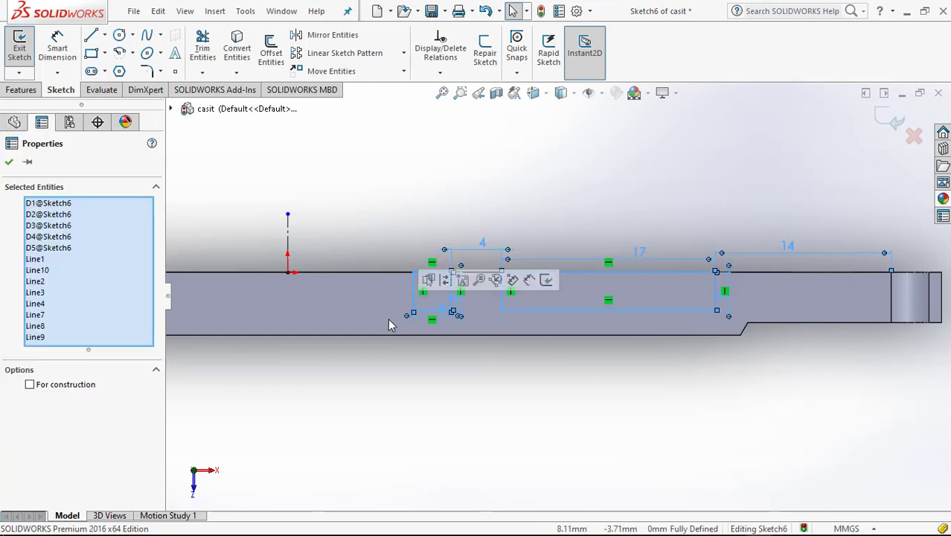
{"action": "left_click", "coordinate": [310, 168]}
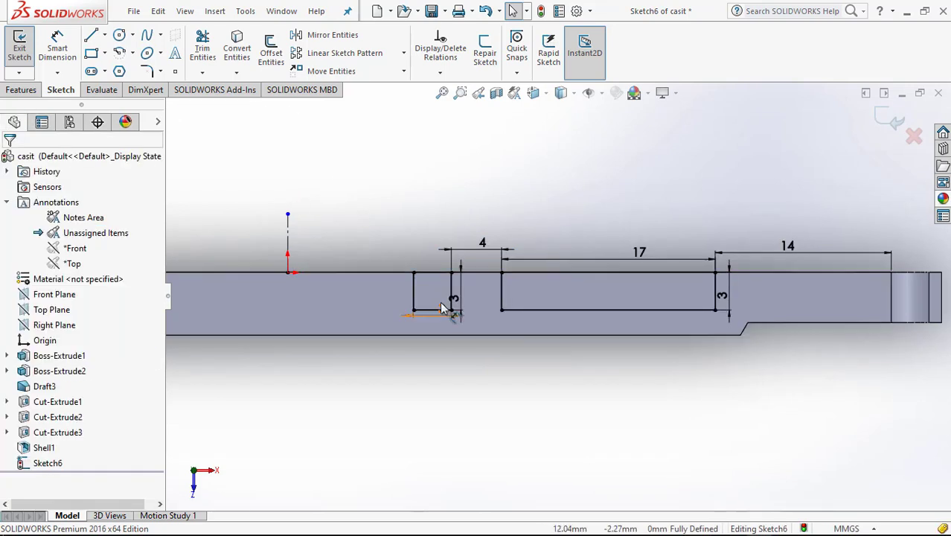
{"action": "left_click", "coordinate": [509, 273]}
{"action": "left_click", "coordinate": [502, 291]}
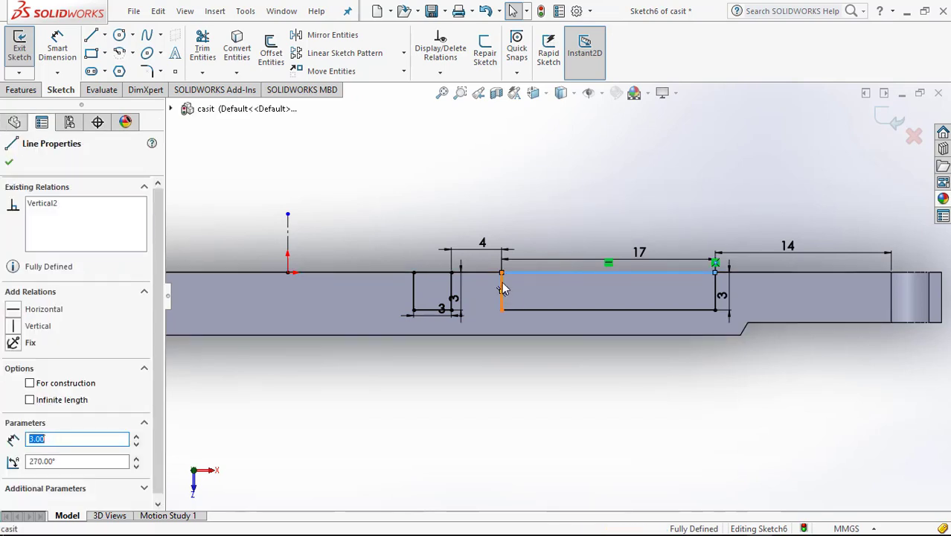
{"action": "left_click", "coordinate": [512, 273], "text": "ctrl"}
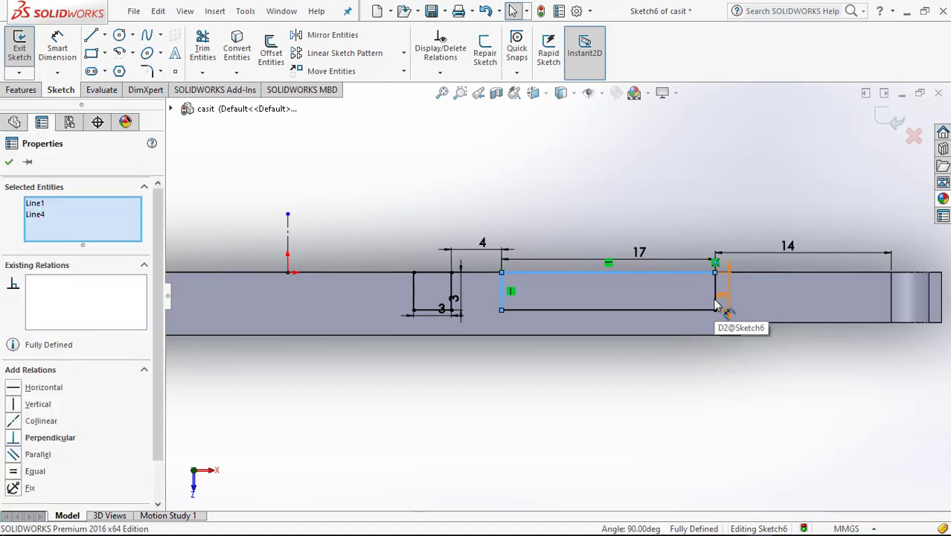
{"action": "left_click", "coordinate": [735, 309], "text": "ctrl"}
{"action": "scroll", "coordinate": [724, 311], "scroll_direction": "down", "scroll_amount": 3}
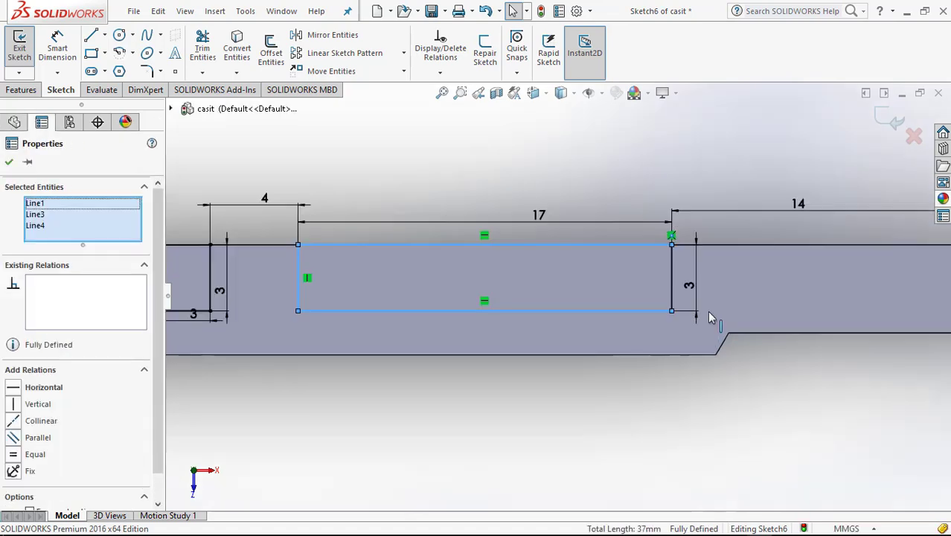
{"action": "left_click", "coordinate": [670, 298], "text": "ctrl"}
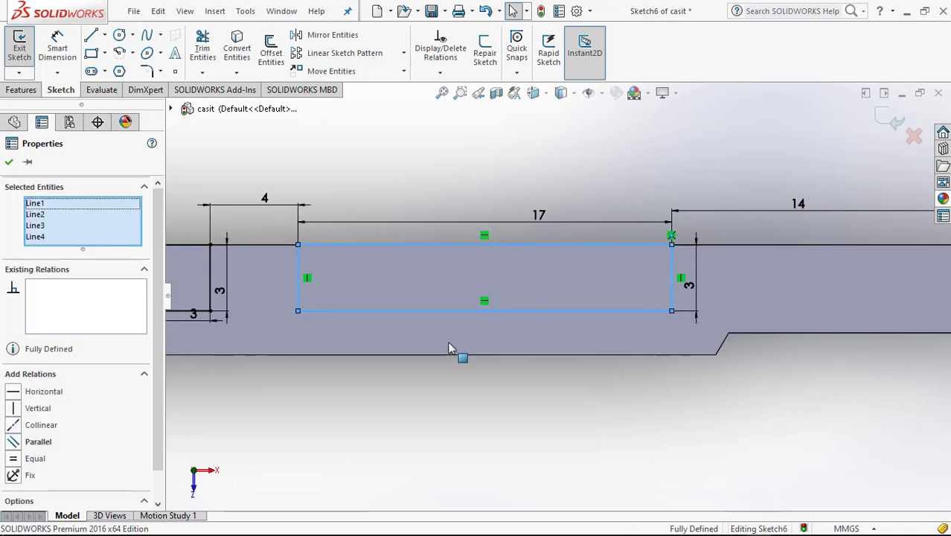
{"action": "scroll", "coordinate": [428, 331], "scroll_direction": "up", "scroll_amount": 3}
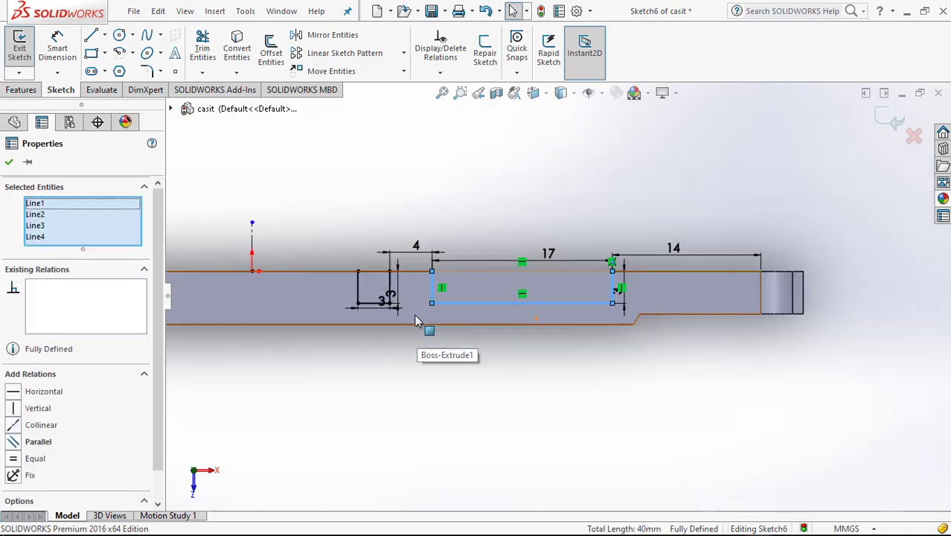
{"action": "left_click", "coordinate": [342, 310], "text": "ctrl"}
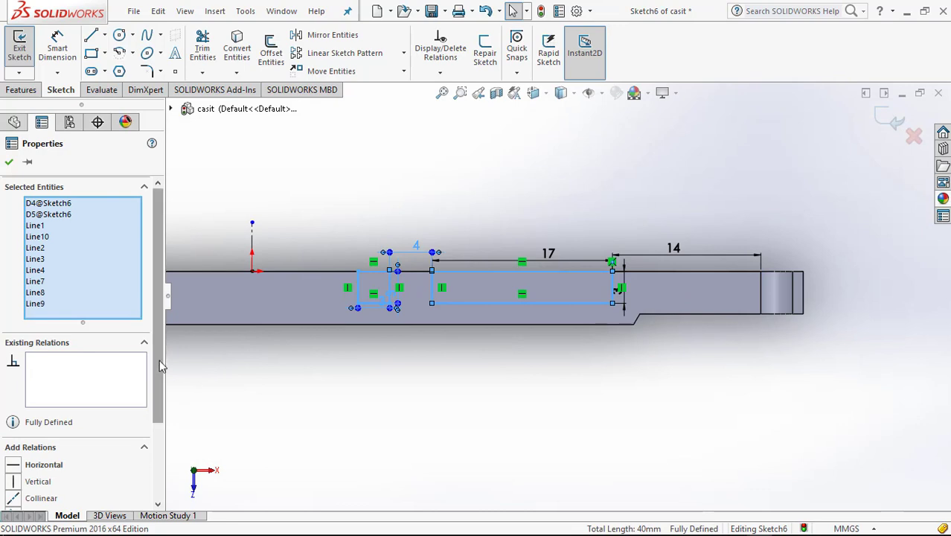
{"action": "left_click", "coordinate": [328, 35]}
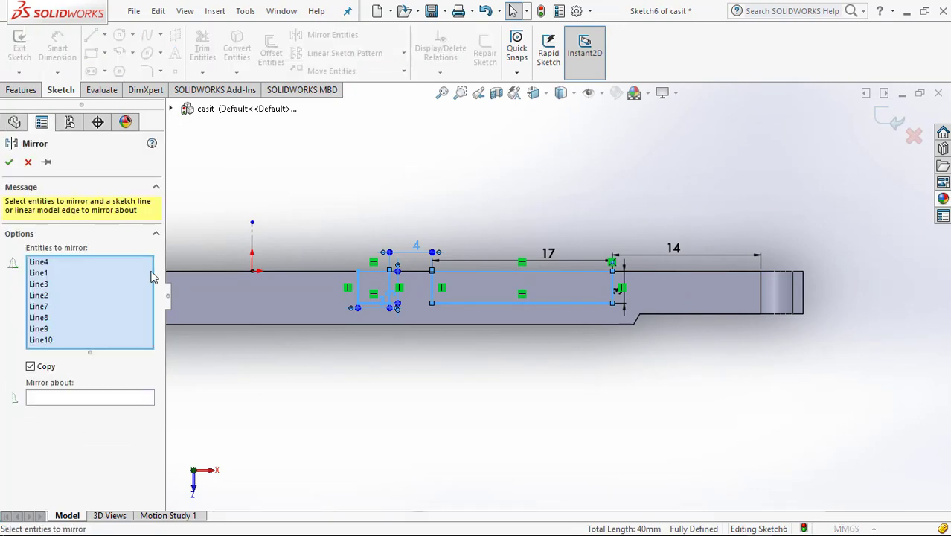
{"action": "left_click", "coordinate": [86, 398]}
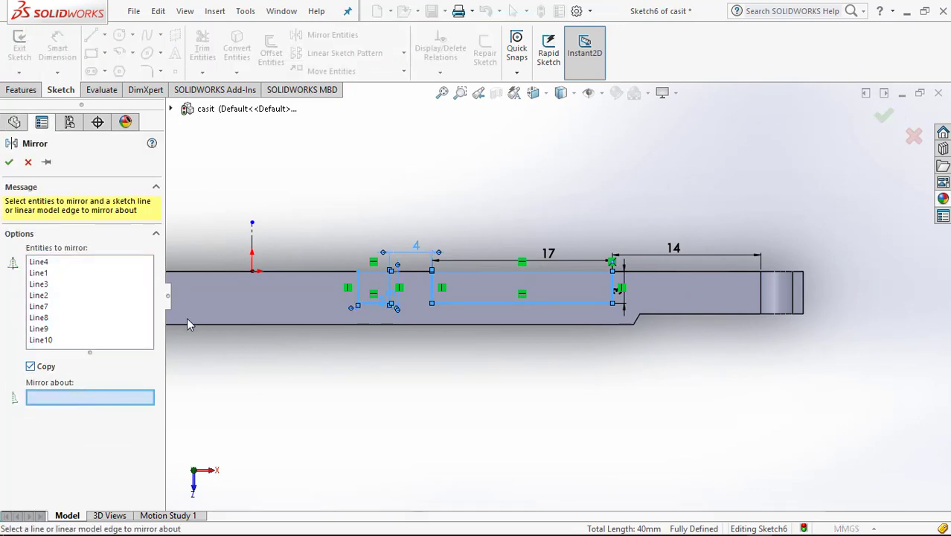
{"action": "left_click", "coordinate": [252, 244]}
{"action": "scroll", "coordinate": [295, 325], "scroll_direction": "up", "scroll_amount": 3}
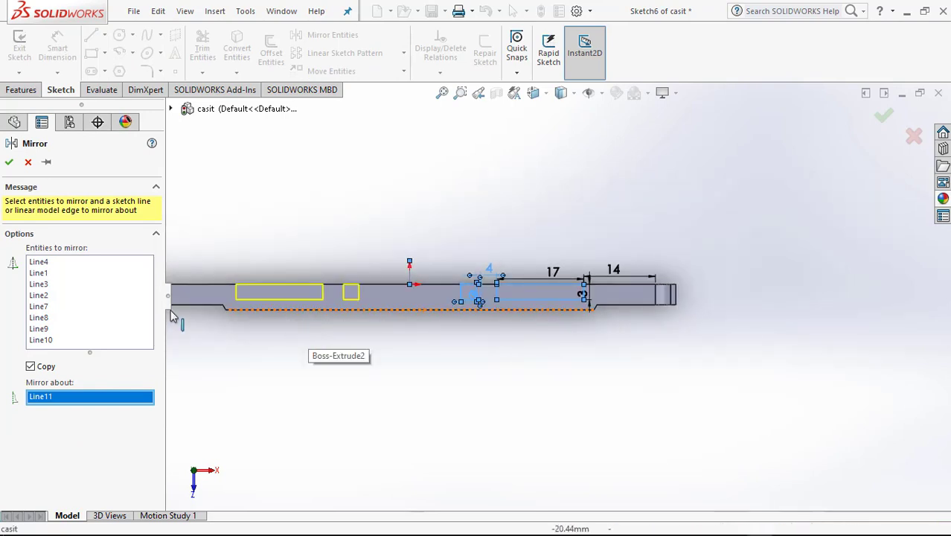
{"action": "left_click", "coordinate": [9, 163]}
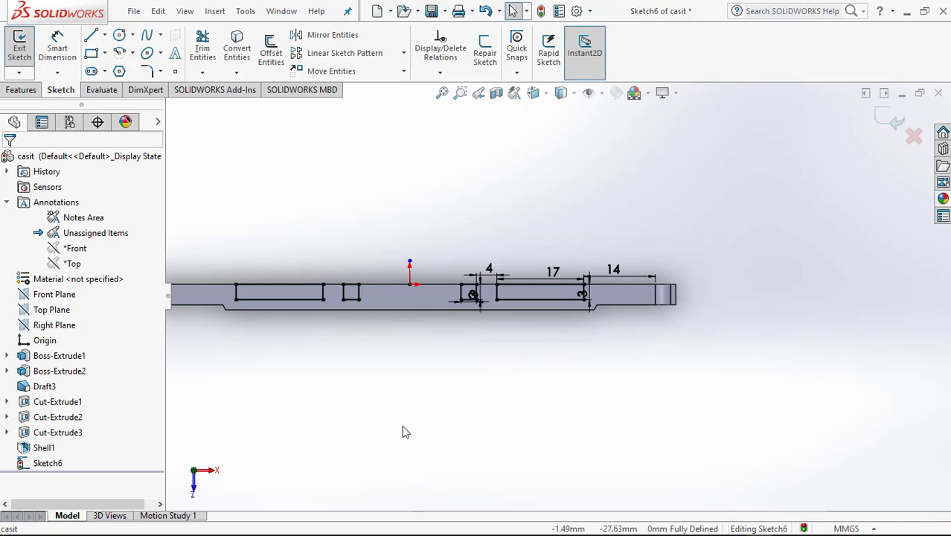
Sketch a corner rectangle hanging from the face edge across the origin, between the two small squares and level with their lower sides.
{"action": "scroll", "coordinate": [434, 415], "scroll_direction": "down", "scroll_amount": 2}
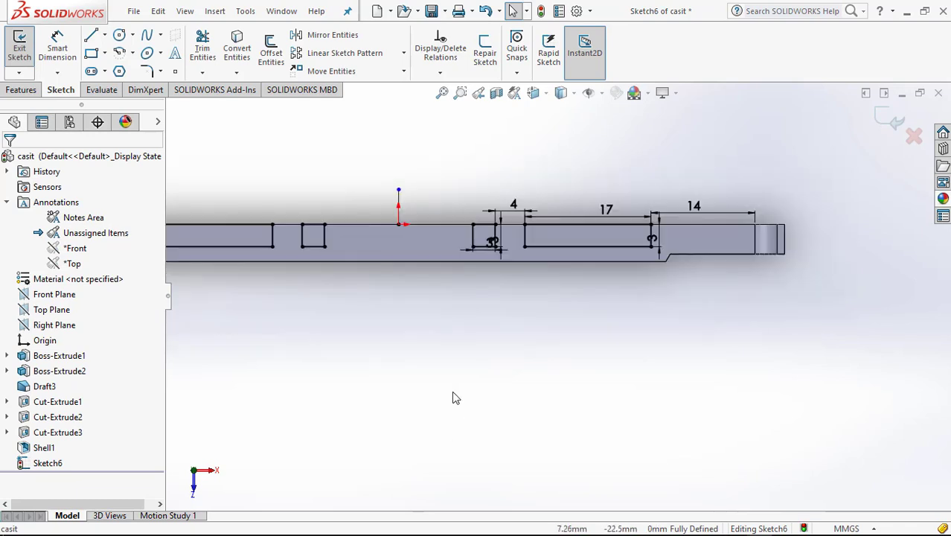
{"action": "left_click", "coordinate": [103, 58]}
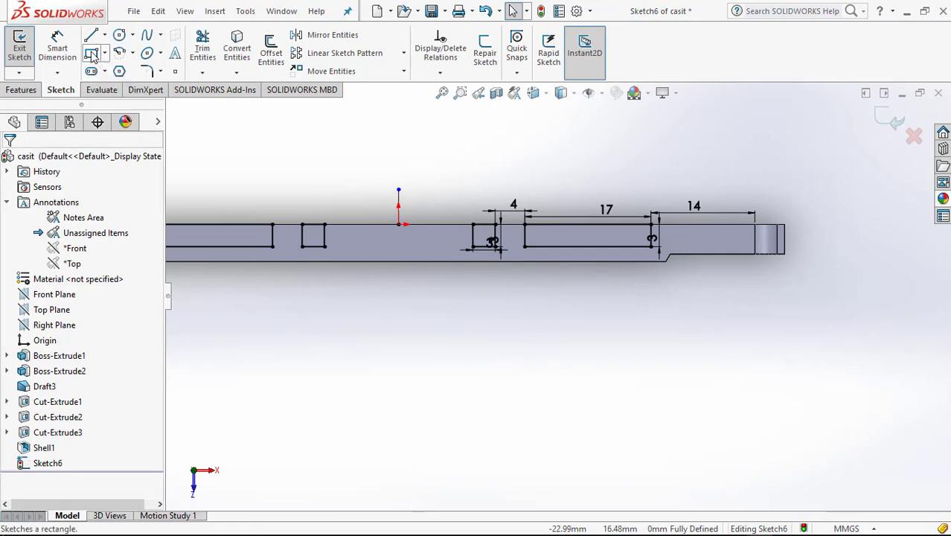
{"action": "scroll", "coordinate": [308, 198], "scroll_direction": "down", "scroll_amount": 2}
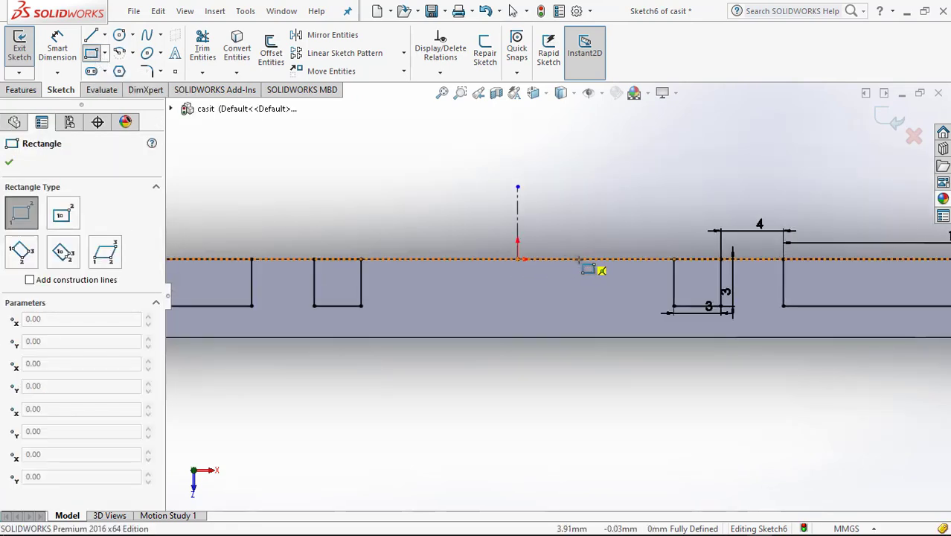
{"action": "left_click", "coordinate": [579, 259]}
{"action": "left_click", "coordinate": [439, 305]}
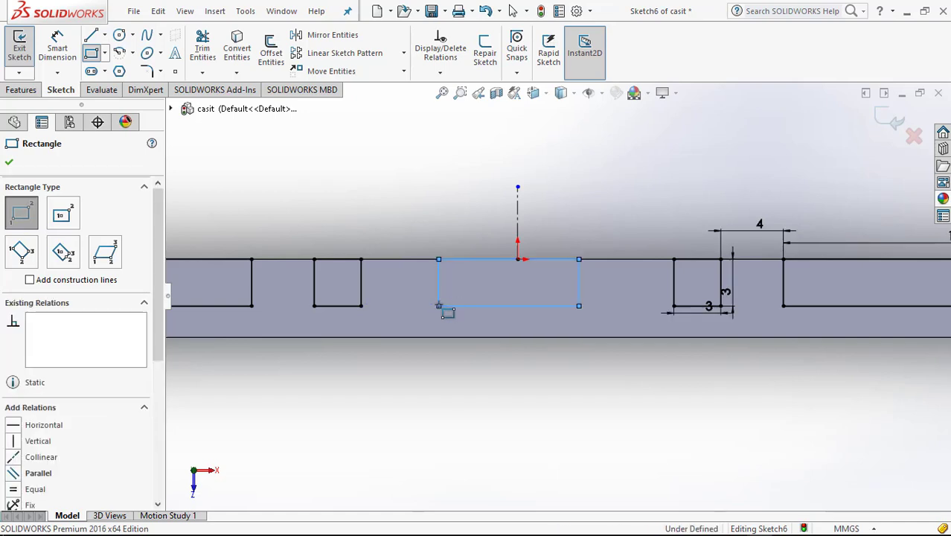
Dimension the middle rectangle across the origin as 3 mm high and 15 mm wide.
{"action": "key", "text": "Escape"}
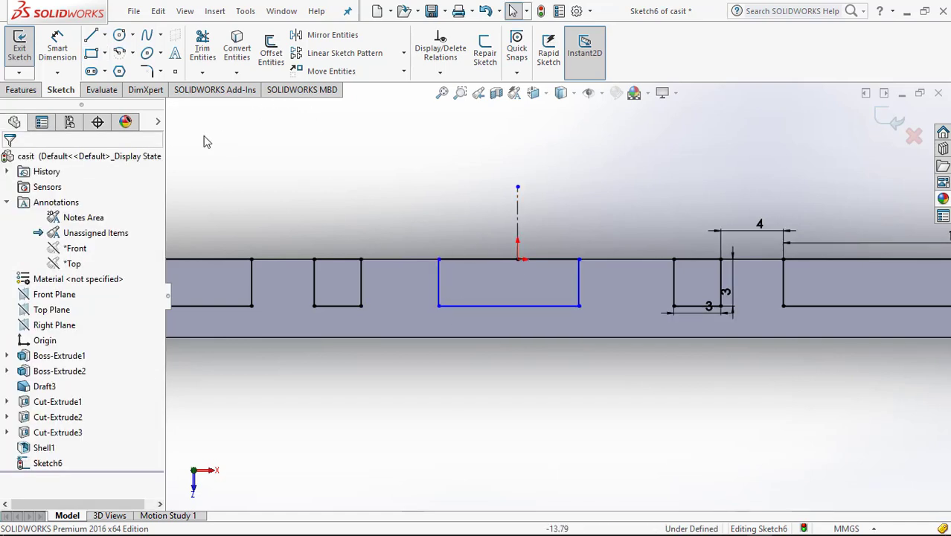
{"action": "left_click", "coordinate": [57, 46]}
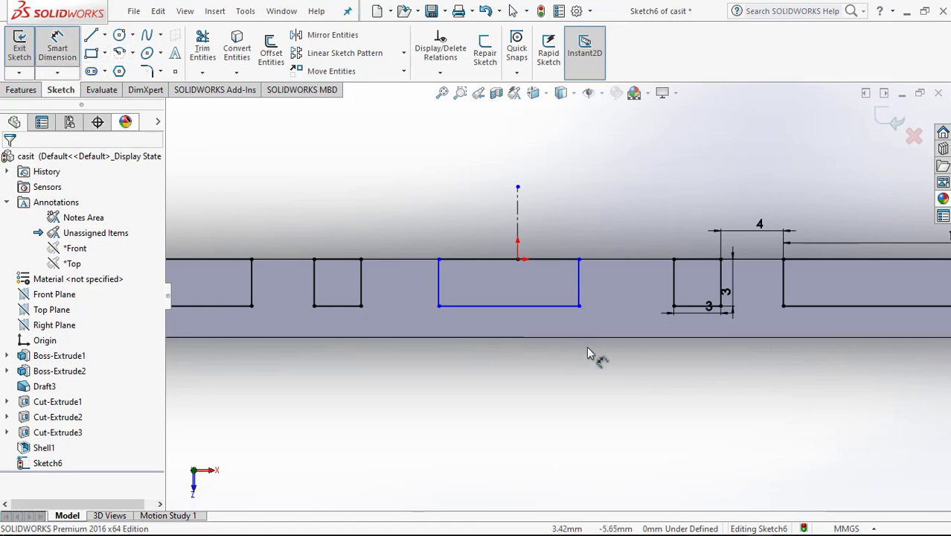
{"action": "left_click", "coordinate": [579, 293]}
{"action": "left_click", "coordinate": [606, 293]}
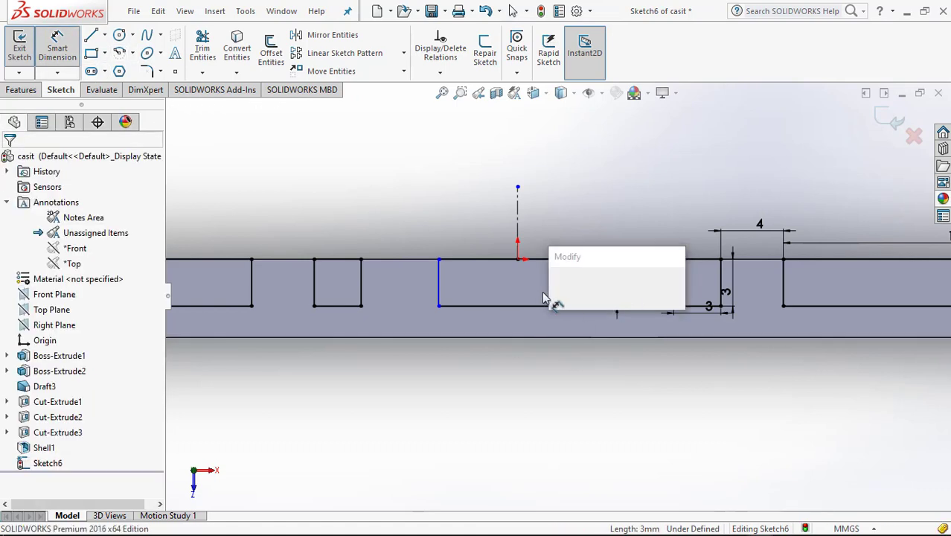
{"action": "left_click", "coordinate": [556, 282]}
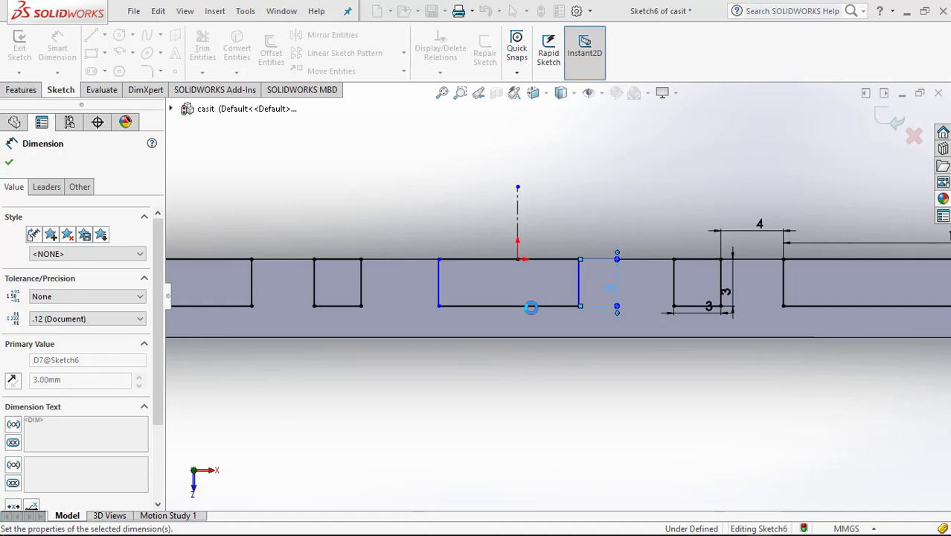
{"action": "left_click", "coordinate": [547, 259]}
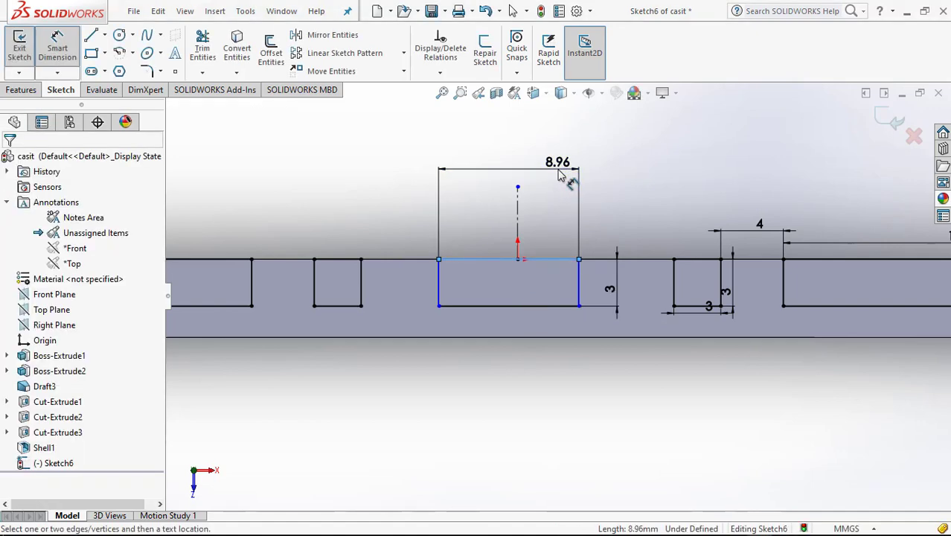
{"action": "left_click", "coordinate": [560, 174]}
{"action": "type", "text": "15"}
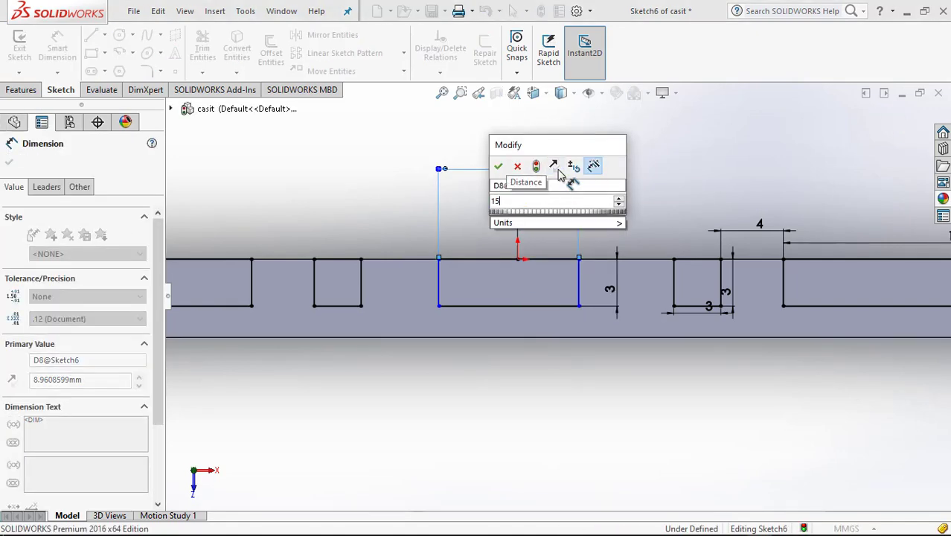
{"action": "key", "text": "Return"}
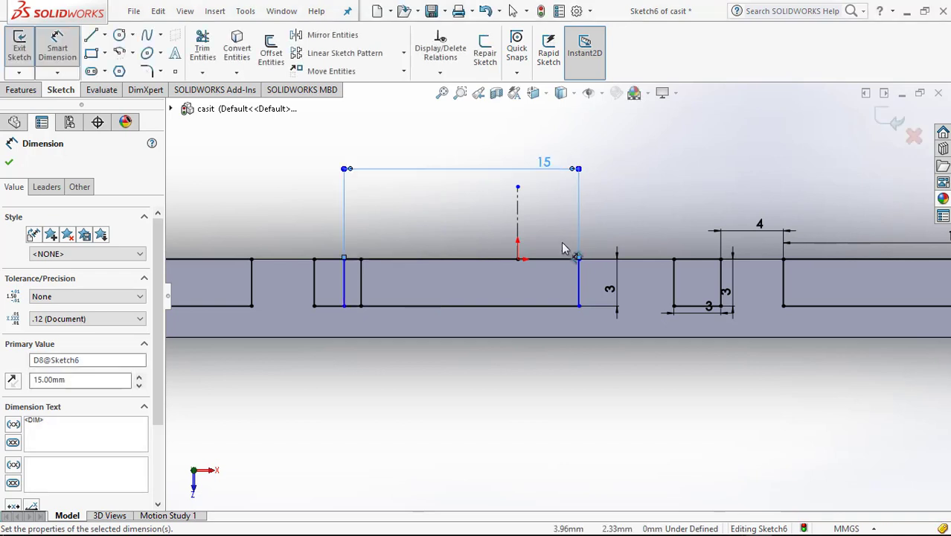
{"action": "key", "text": "Escape"}
Center the 15 mm rectangle by adding a Midpoint relation between its upper line and the centerline's endpoint at the origin.
{"action": "left_click", "coordinate": [497, 259]}
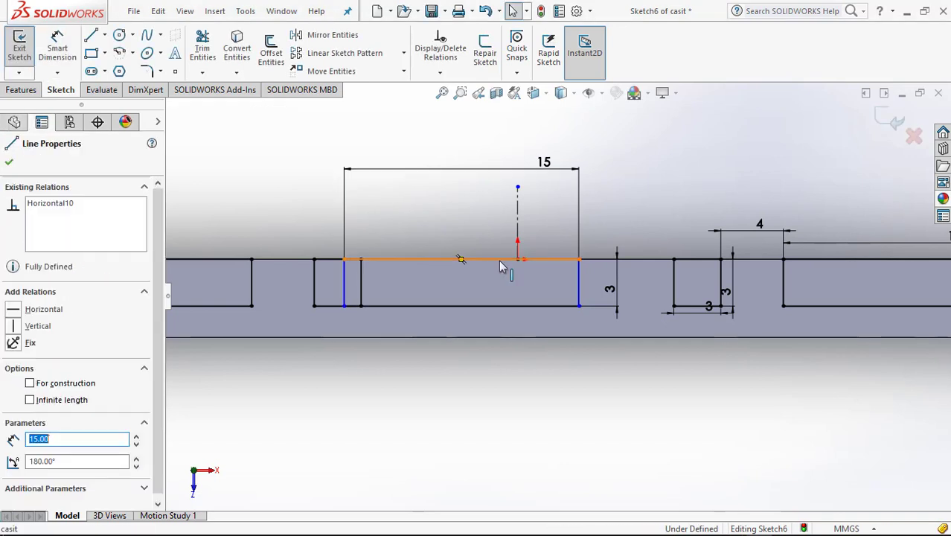
{"action": "left_click", "coordinate": [517, 259], "text": "ctrl"}
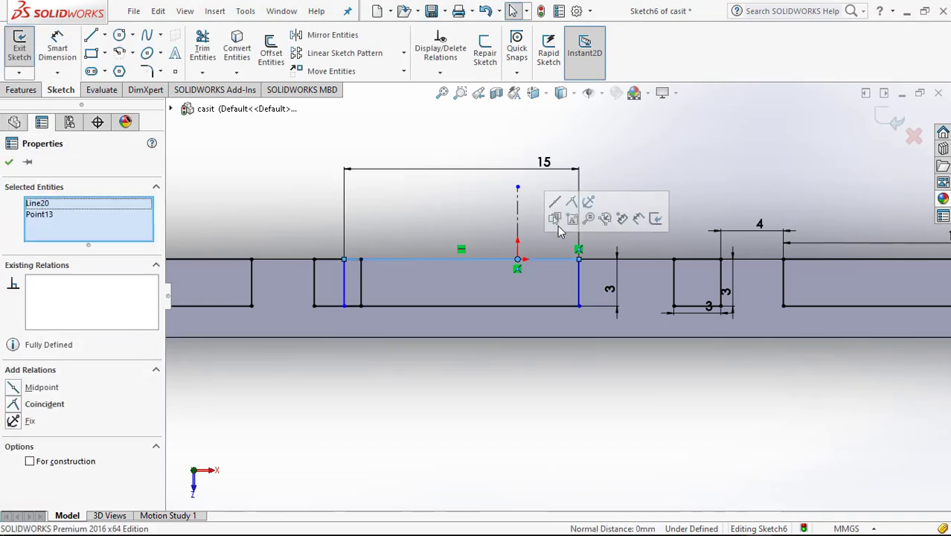
{"action": "left_click", "coordinate": [554, 201]}
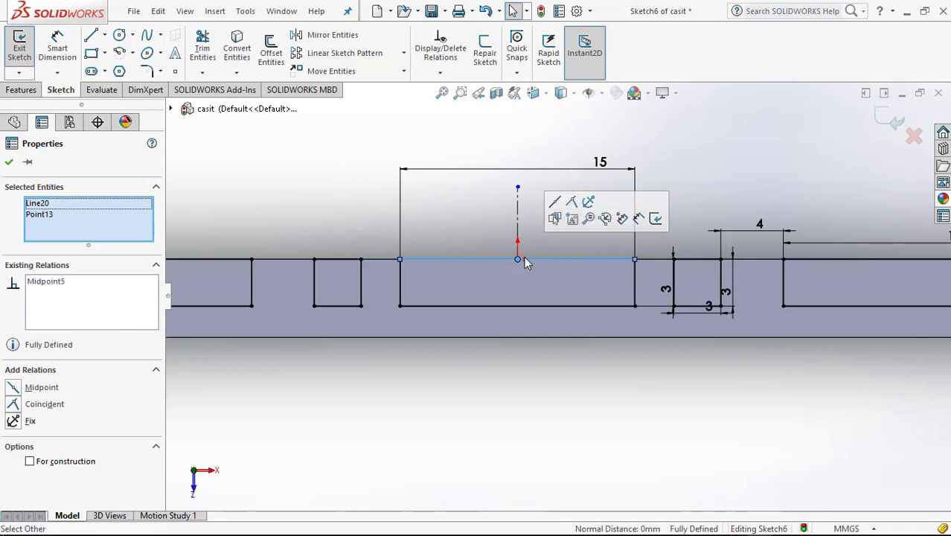
{"action": "key", "text": "Escape"}
Cut the five sketched rectangles into the long side face with a Blind Extruded Cut 2 mm deep.
{"action": "scroll", "coordinate": [393, 294], "scroll_direction": "up", "scroll_amount": 2}
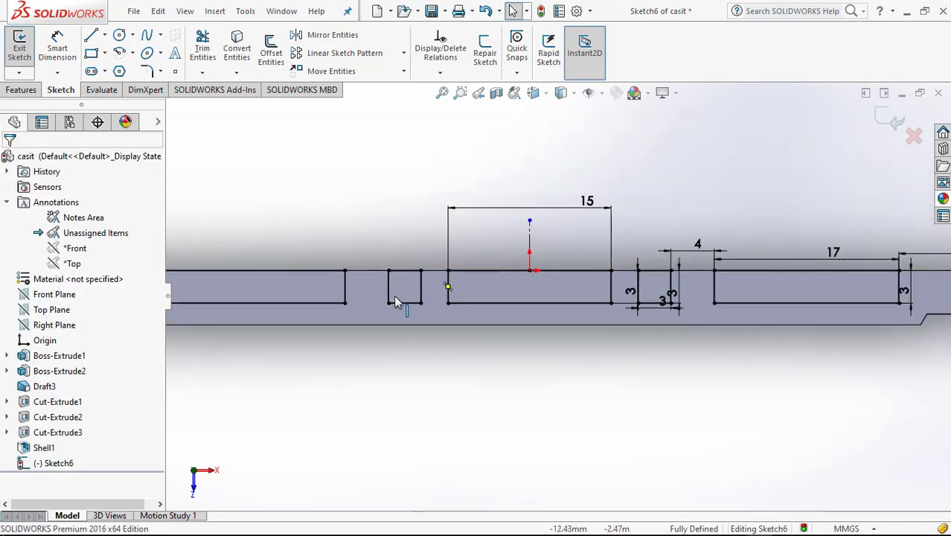
{"action": "scroll", "coordinate": [388, 303], "scroll_direction": "up", "scroll_amount": 2}
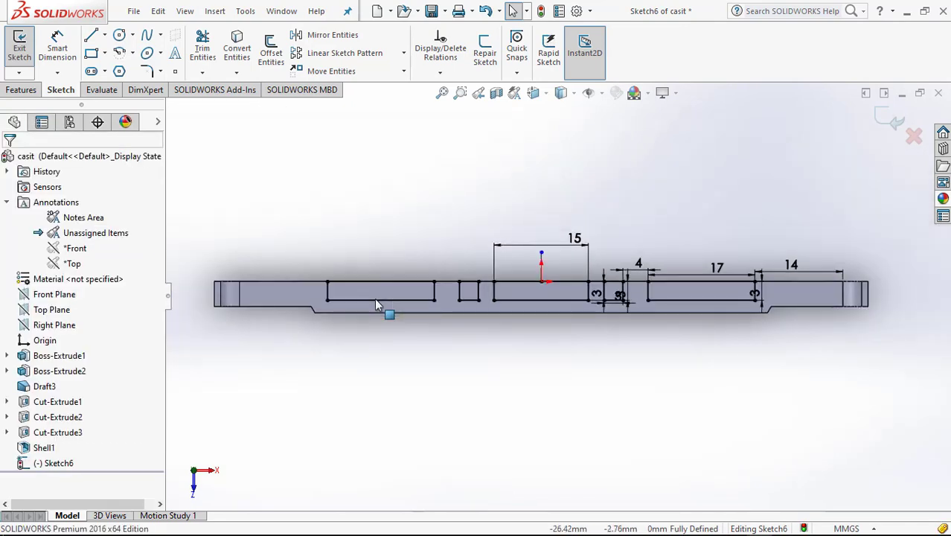
{"action": "left_click", "coordinate": [21, 91]}
{"action": "left_click", "coordinate": [206, 56]}
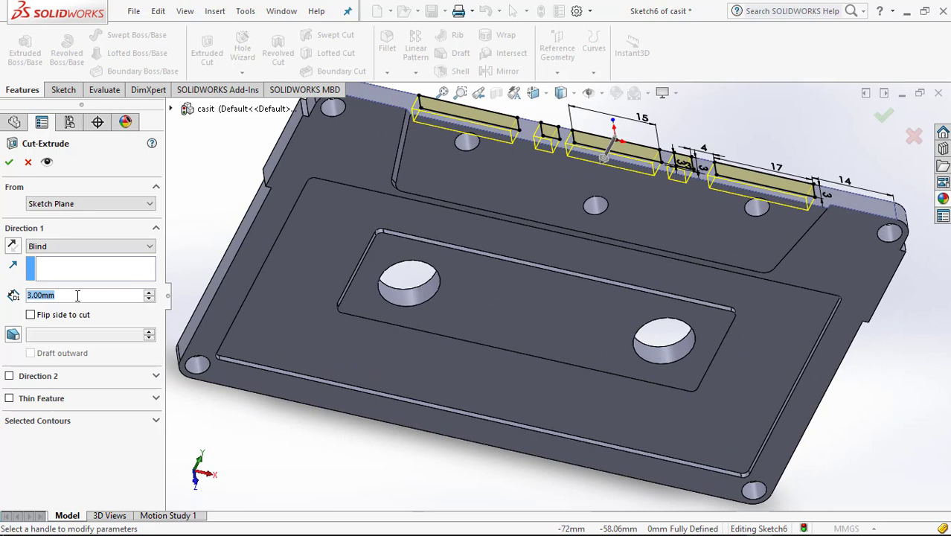
{"action": "type", "text": "1"}
{"action": "key", "text": "Return"}
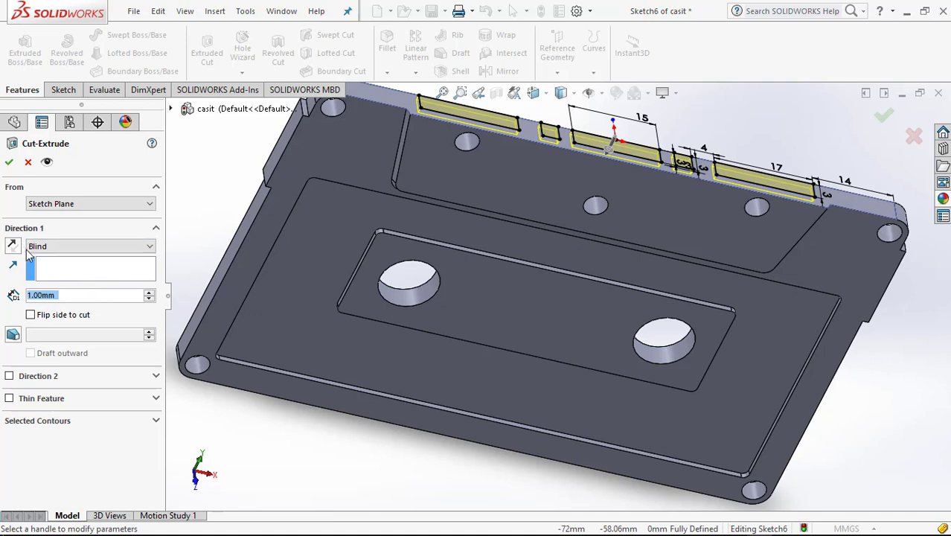
{"action": "type", "text": "2"}
{"action": "key", "text": "Return"}
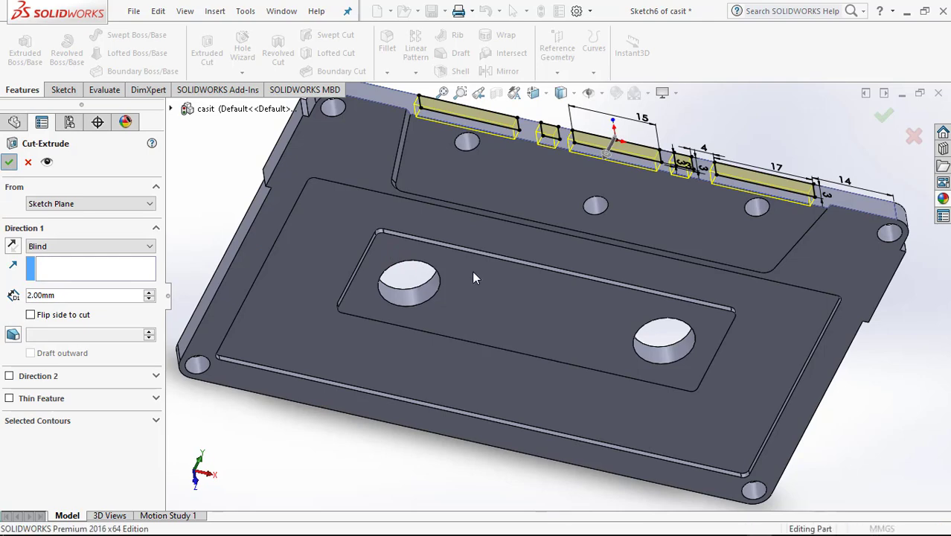
{"action": "key", "text": "Return"}
Examine the new side openings and bosses from inside the shell, and the housing's outer face.
{"action": "middle_click_drag", "start_coordinate": [483, 272], "coordinate": [705, 233]}
{"action": "key", "text": "Escape"}
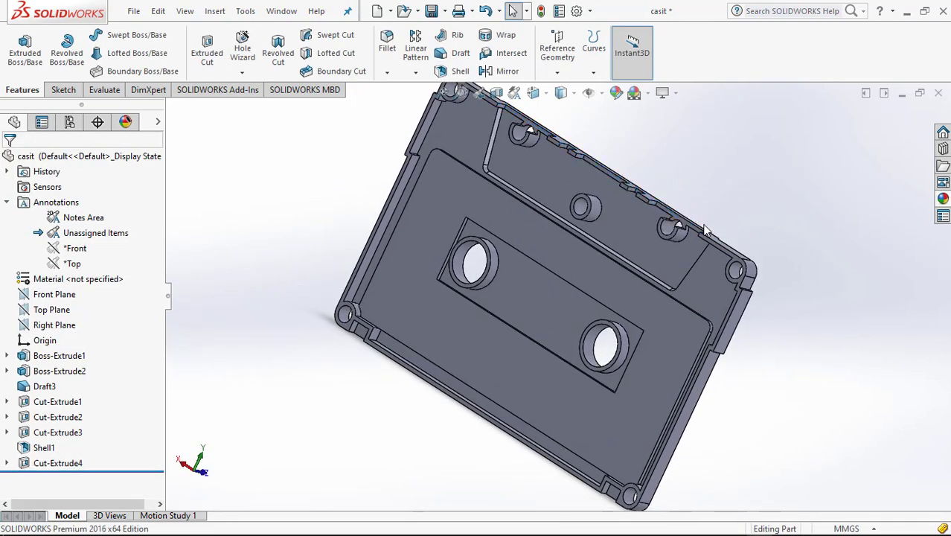
{"action": "scroll", "coordinate": [705, 232], "scroll_direction": "down", "scroll_amount": 5}
{"action": "middle_click_drag", "start_coordinate": [670, 271], "coordinate": [529, 223]}
{"action": "scroll", "coordinate": [661, 285], "scroll_direction": "up", "scroll_amount": 5}
{"action": "scroll", "coordinate": [482, 254], "scroll_direction": "down", "scroll_amount": 5}
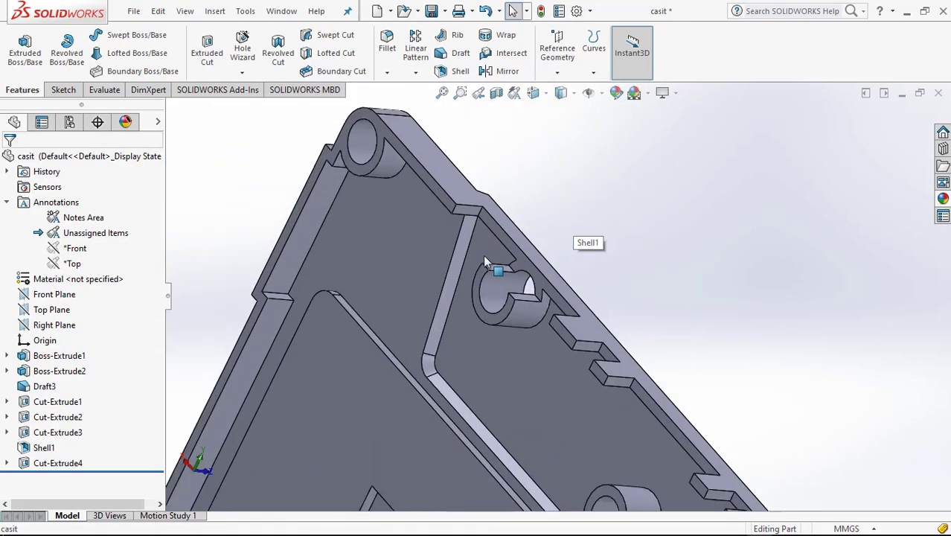
{"action": "middle_click_drag", "start_coordinate": [483, 254], "coordinate": [543, 312]}
{"action": "scroll", "coordinate": [521, 268], "scroll_direction": "up", "scroll_amount": 3}
{"action": "scroll", "coordinate": [549, 364], "scroll_direction": "down", "scroll_amount": 4}
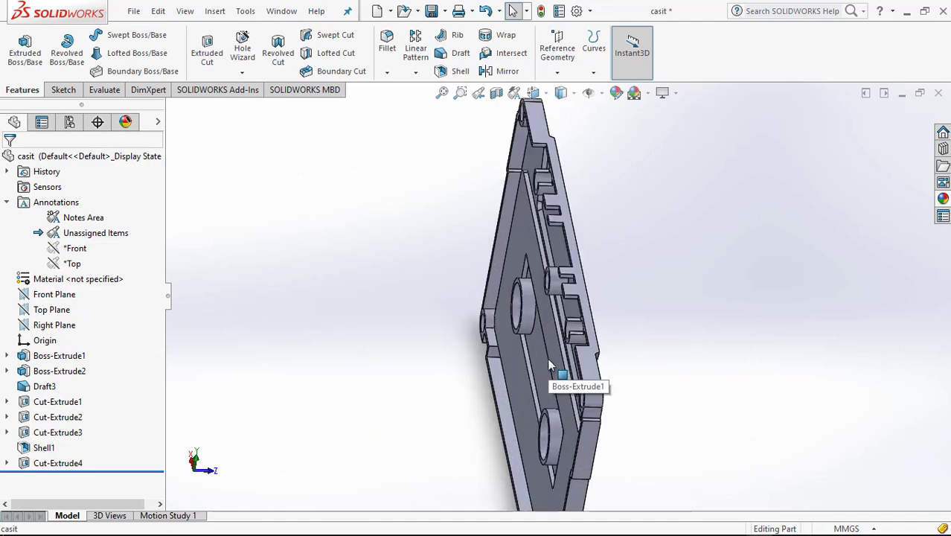
{"action": "middle_click_drag", "start_coordinate": [549, 364], "coordinate": [426, 294]}
{"action": "scroll", "coordinate": [425, 313], "scroll_direction": "up", "scroll_amount": 2}
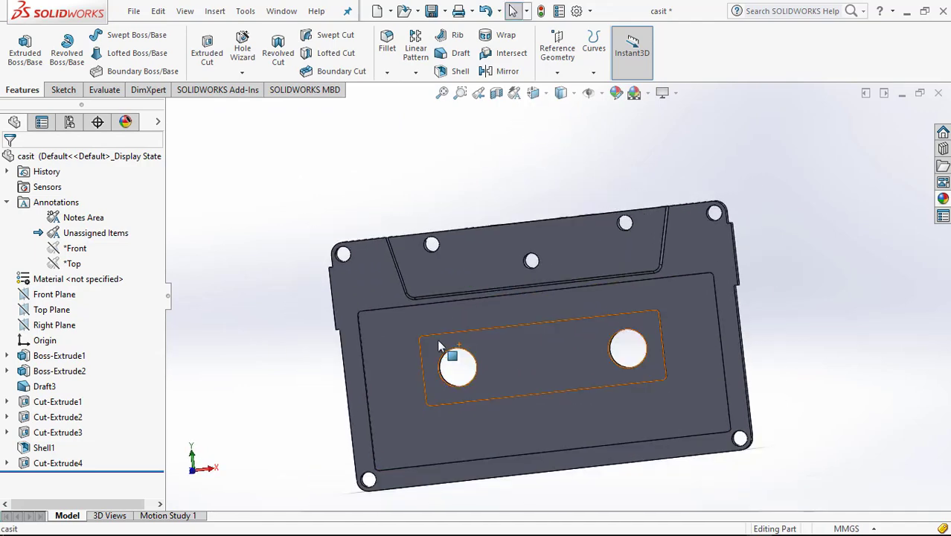
{"action": "scroll", "coordinate": [445, 351], "scroll_direction": "down", "scroll_amount": 2}
{"action": "scroll", "coordinate": [521, 350], "scroll_direction": "up", "scroll_amount": 2}
{"action": "scroll", "coordinate": [555, 336], "scroll_direction": "down", "scroll_amount": 2}
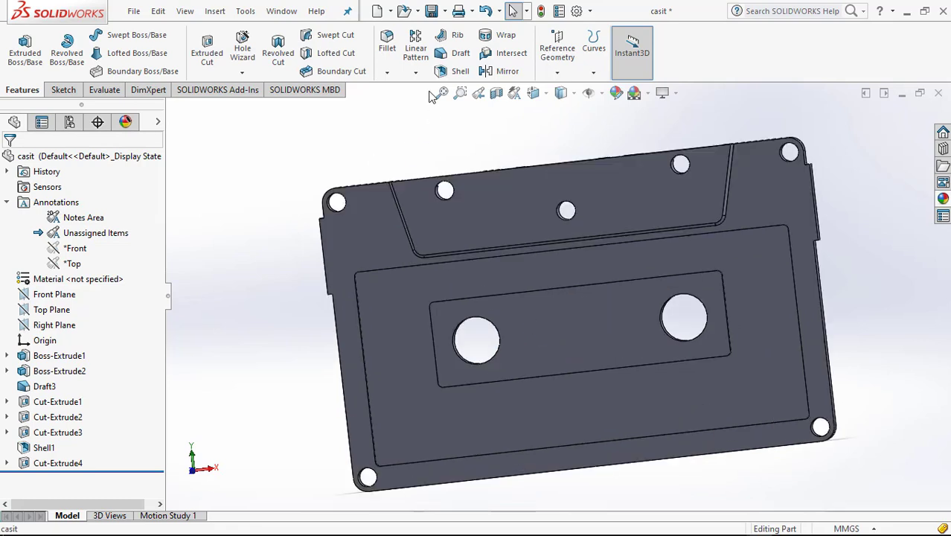
Chamfer the outer edges of both large reel holes with an angle-distance chamfer of 1 mm at 45 degrees.
{"action": "left_click", "coordinate": [386, 74]}
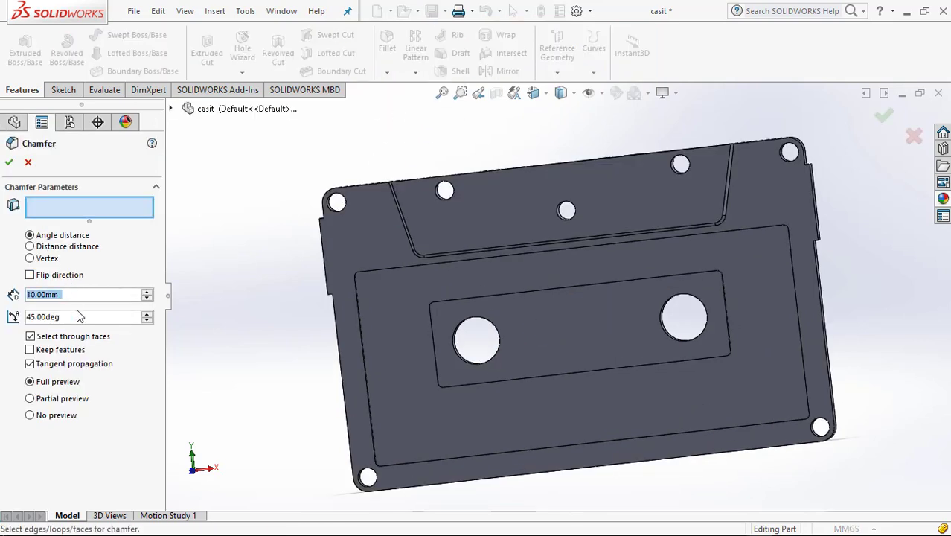
{"action": "type", "text": "1"}
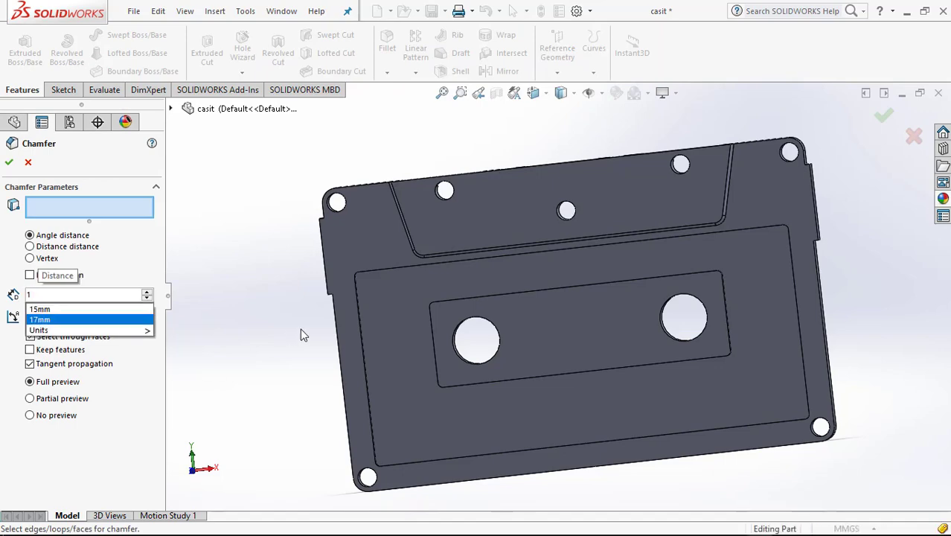
{"action": "key", "text": "Return"}
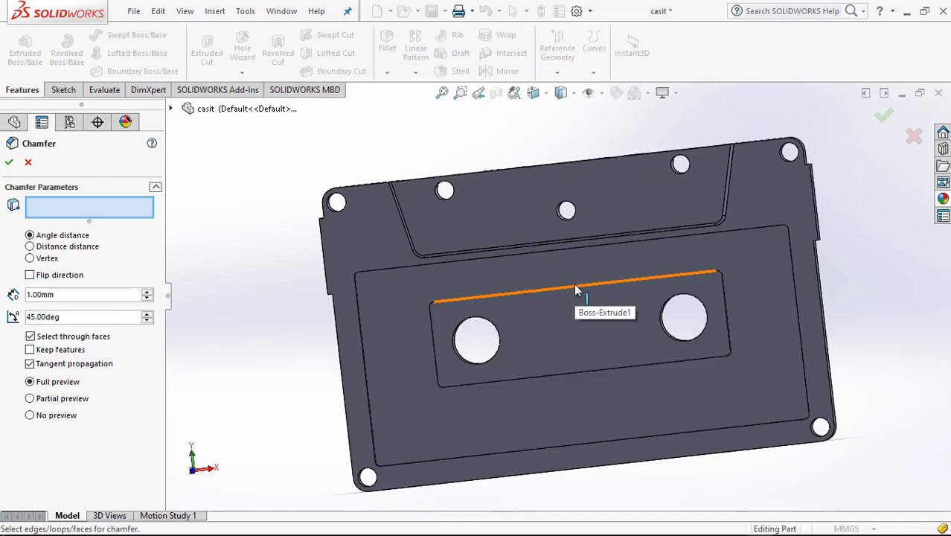
{"action": "middle_click_drag", "start_coordinate": [575, 290], "coordinate": [663, 376]}
{"action": "left_click", "coordinate": [670, 357]}
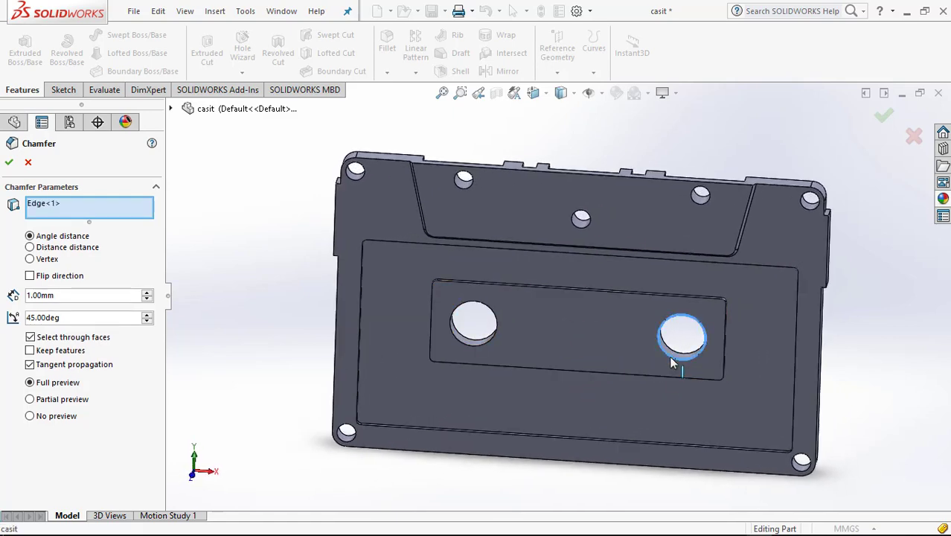
{"action": "left_click", "coordinate": [496, 343]}
{"action": "left_click", "coordinate": [10, 162]}
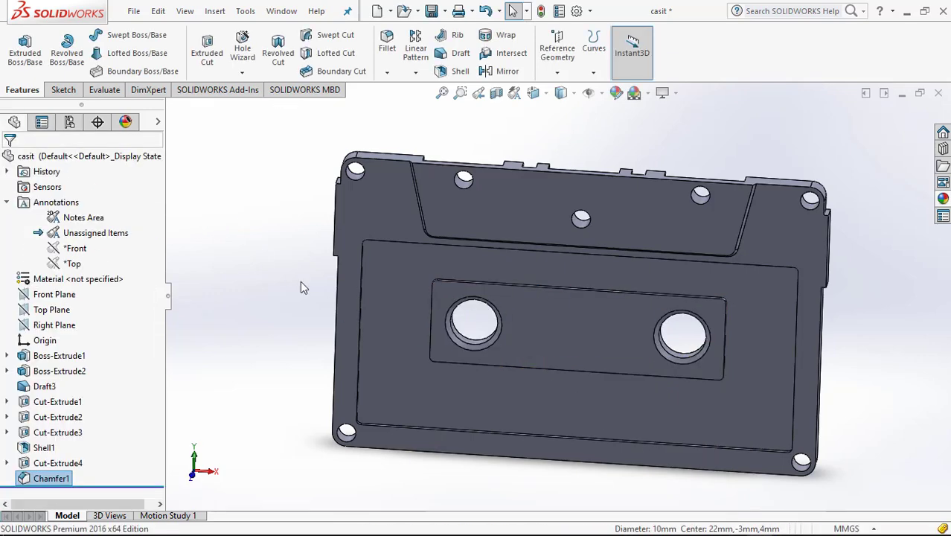
Start a new sketch on the central rectangular face containing the two reel holes.
{"action": "left_click", "coordinate": [572, 328]}
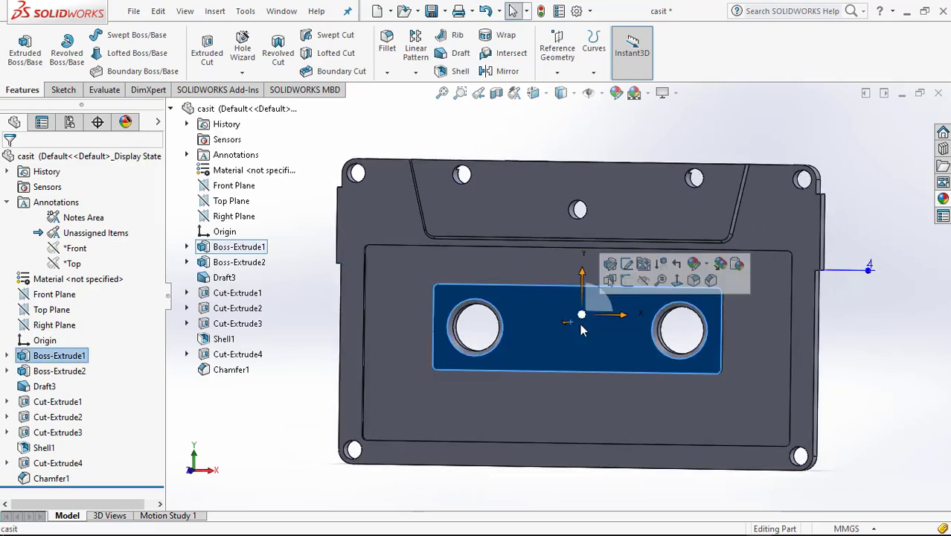
{"action": "left_click", "coordinate": [616, 267]}
{"action": "left_click", "coordinate": [584, 197]}
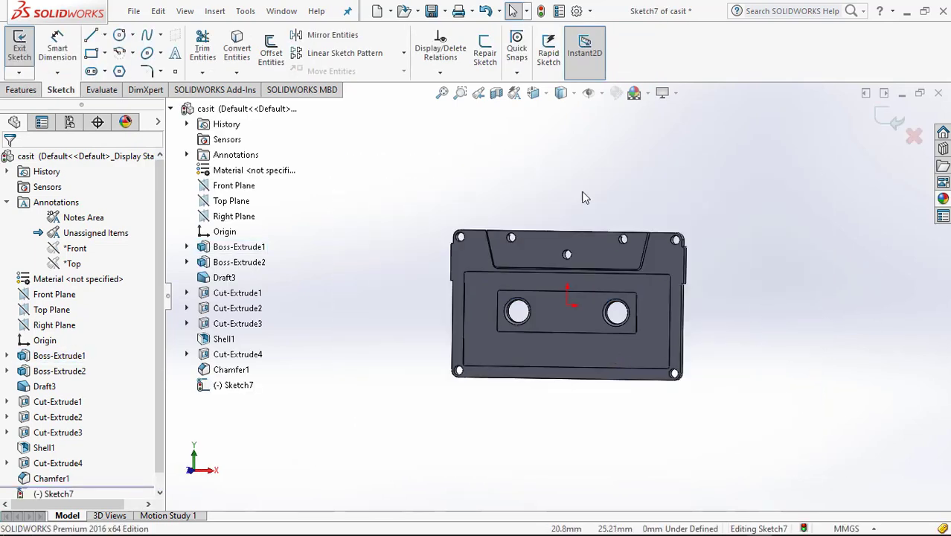
{"action": "left_click", "coordinate": [560, 92]}
{"action": "left_click", "coordinate": [614, 178]}
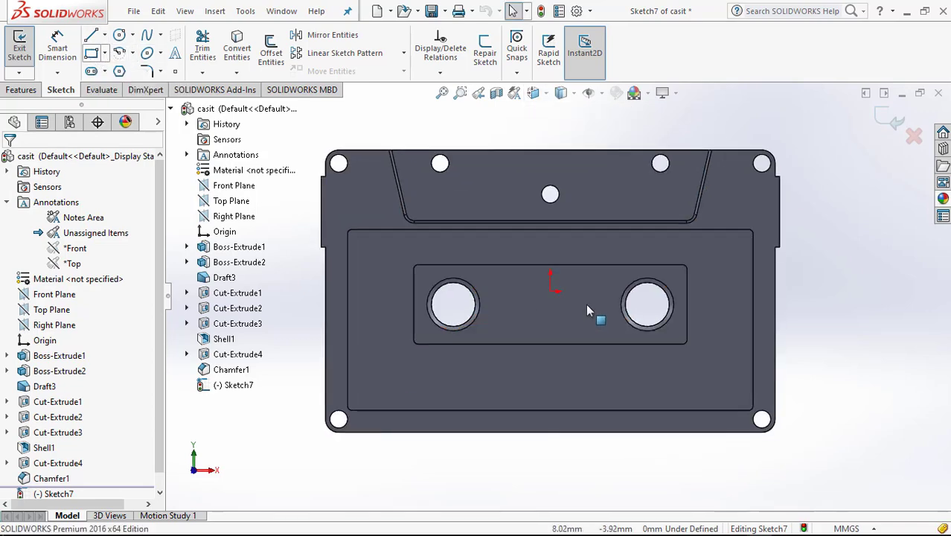
Sketch a corner rectangle about 22 mm wide between the two reel holes, enclosing the origin.
{"action": "left_click", "coordinate": [90, 55]}
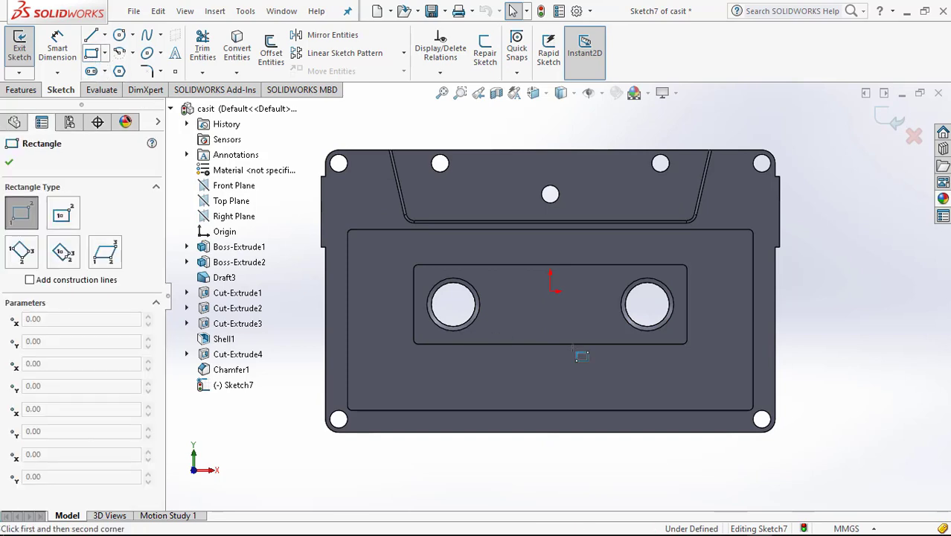
{"action": "scroll", "coordinate": [629, 361], "scroll_direction": "up", "scroll_amount": 2}
{"action": "scroll", "coordinate": [570, 281], "scroll_direction": "down", "scroll_amount": 3}
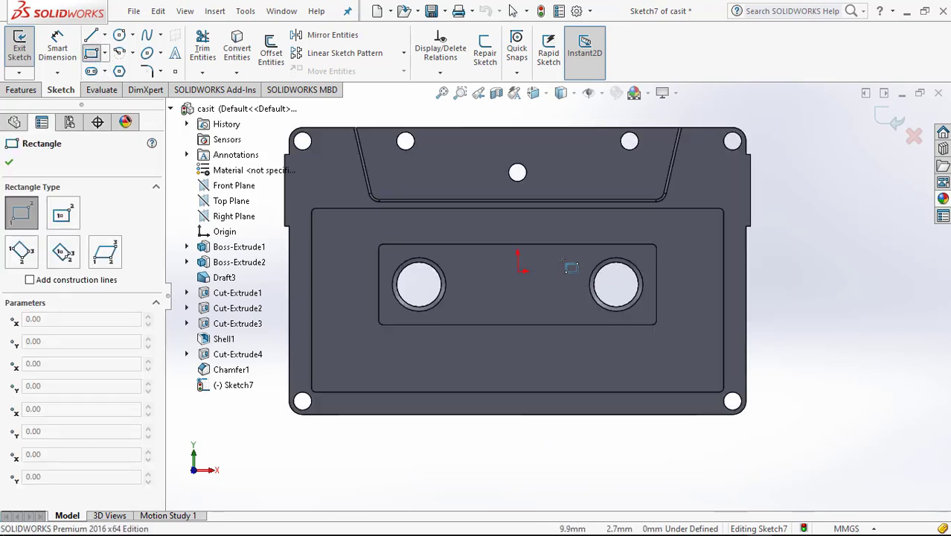
{"action": "left_click", "coordinate": [562, 259]}
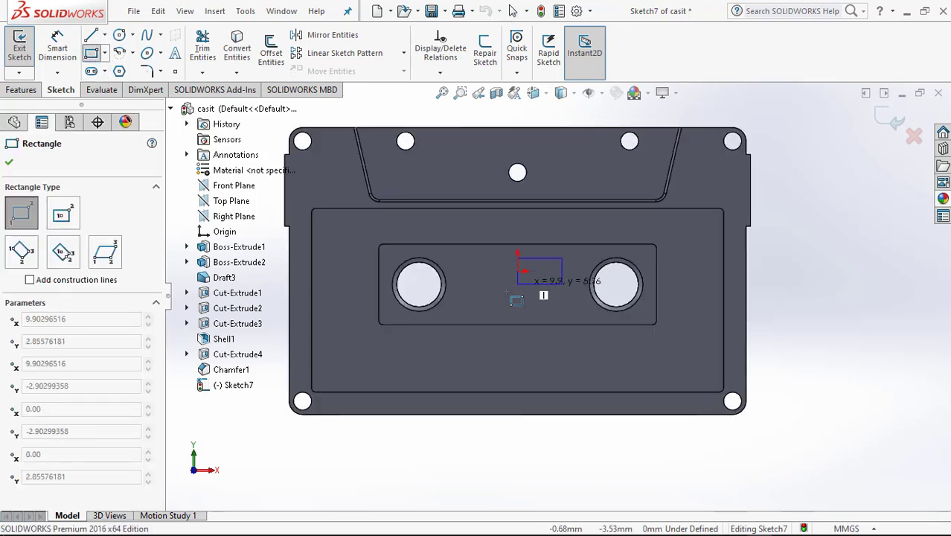
{"action": "left_click", "coordinate": [463, 303]}
{"action": "right_click", "coordinate": [870, 287]}
{"action": "left_click", "coordinate": [844, 293]}
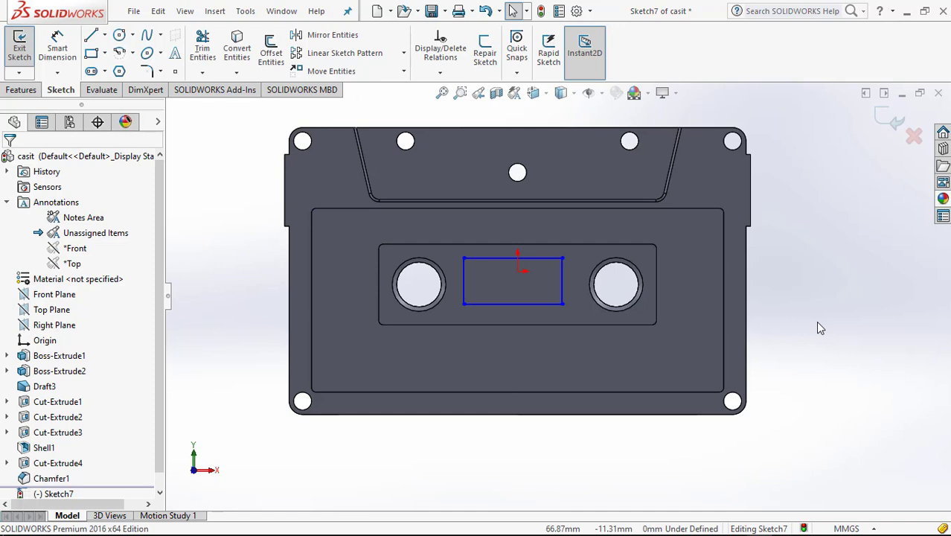
Dimension the rectangle between the reel holes to 24 mm wide and 14 mm high.
{"action": "left_click", "coordinate": [57, 49]}
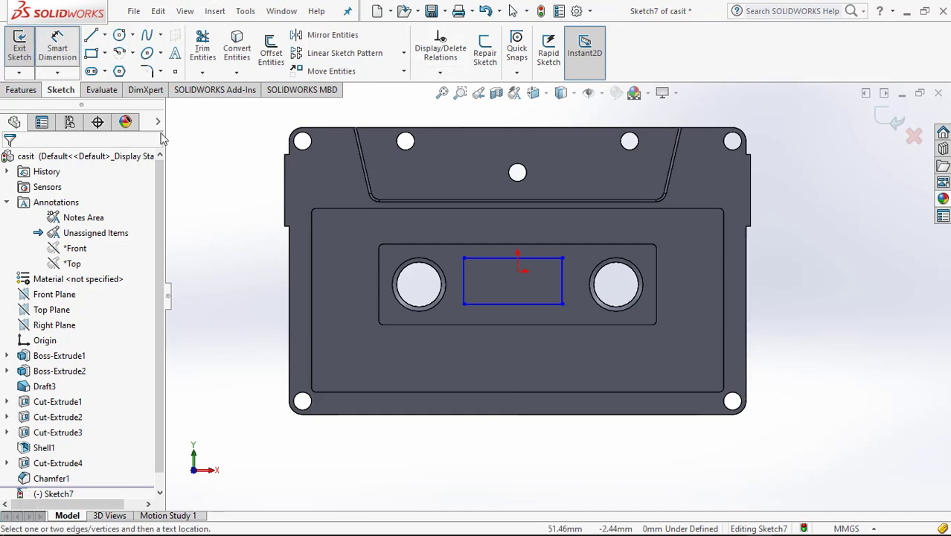
{"action": "left_click", "coordinate": [543, 259]}
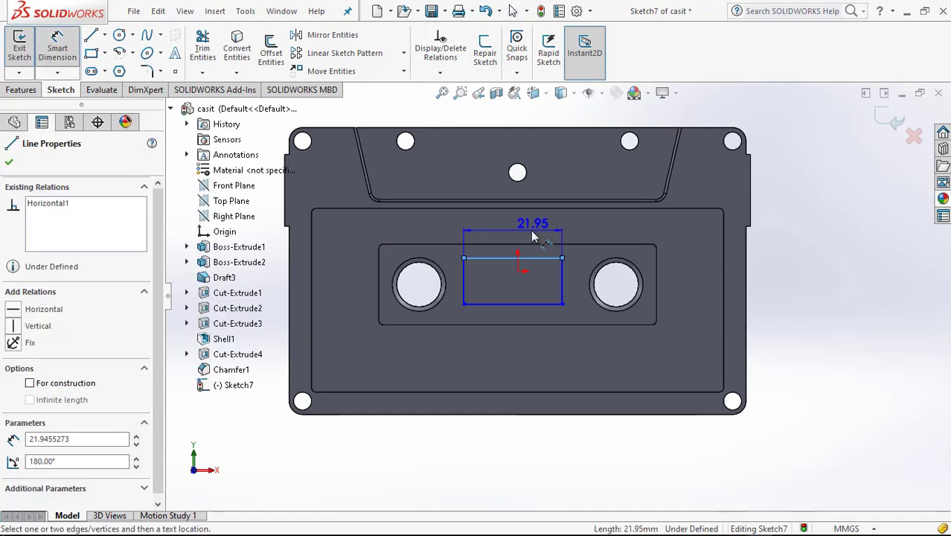
{"action": "left_click", "coordinate": [531, 233]}
{"action": "type", "text": "24"}
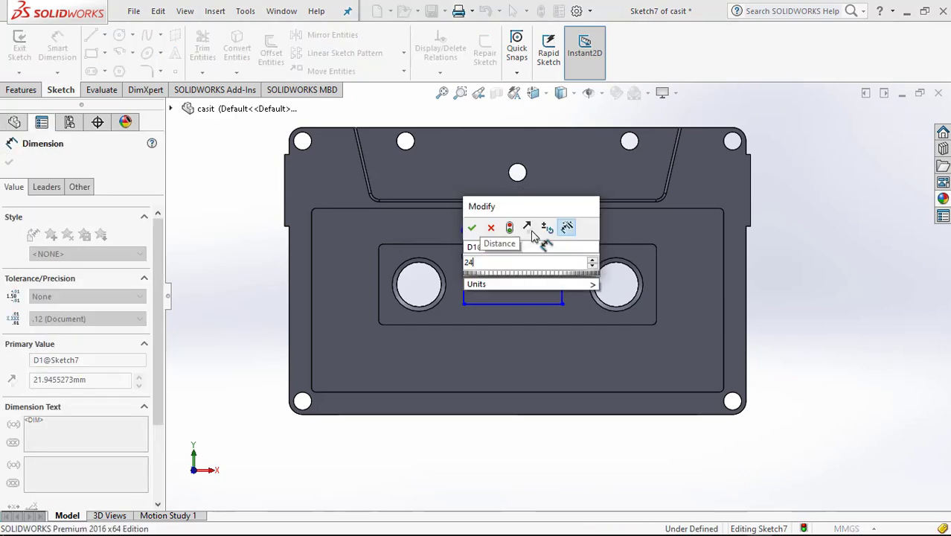
{"action": "key", "text": "Return"}
{"action": "scroll", "coordinate": [533, 257], "scroll_direction": "down", "scroll_amount": 3}
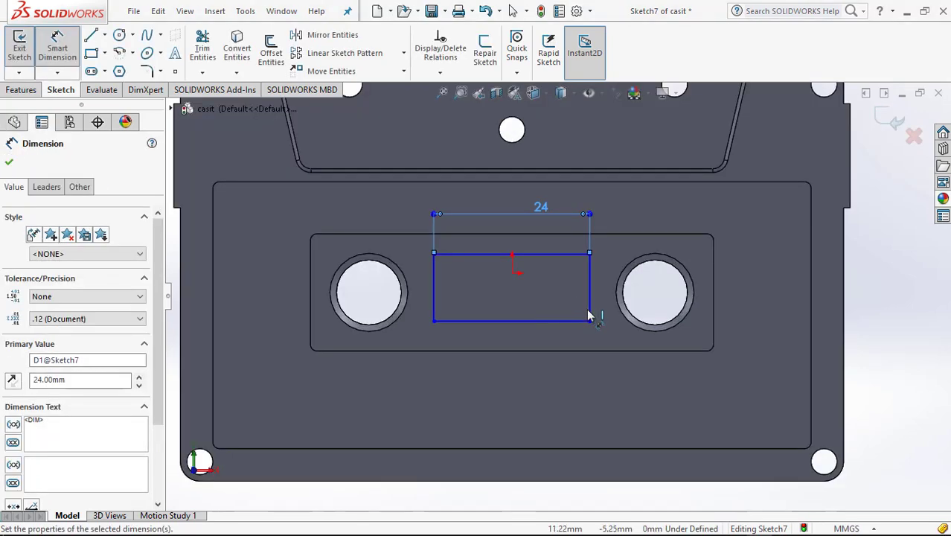
{"action": "left_click", "coordinate": [591, 311]}
{"action": "left_click", "coordinate": [606, 308]}
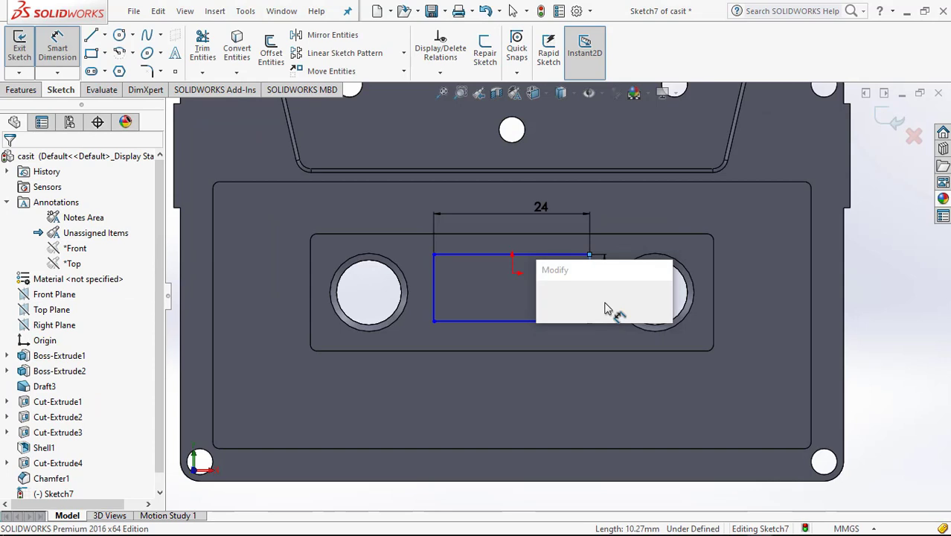
{"action": "type", "text": "14"}
{"action": "key", "text": "Return"}
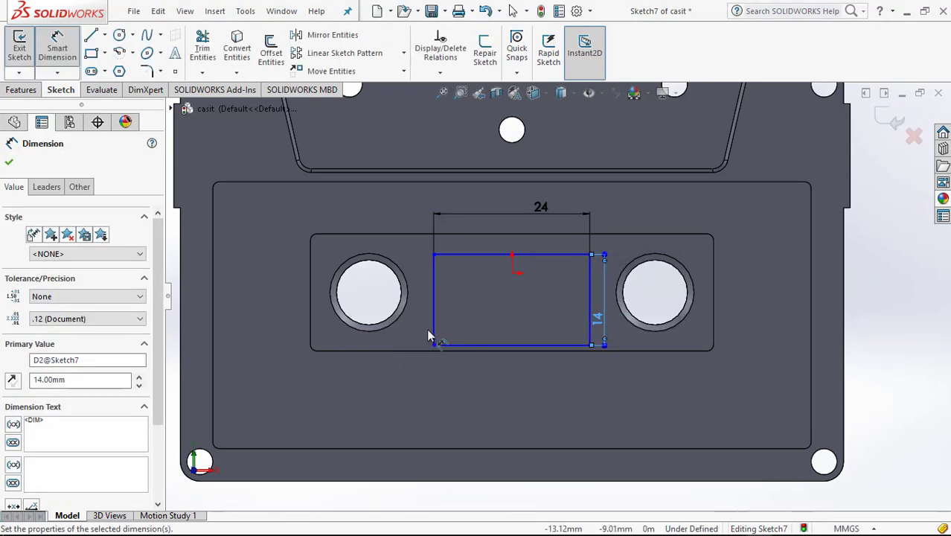
Dimension the rectangle's left side 19 mm from the left edge of the central face around the reel holes.
{"action": "left_click", "coordinate": [434, 333]}
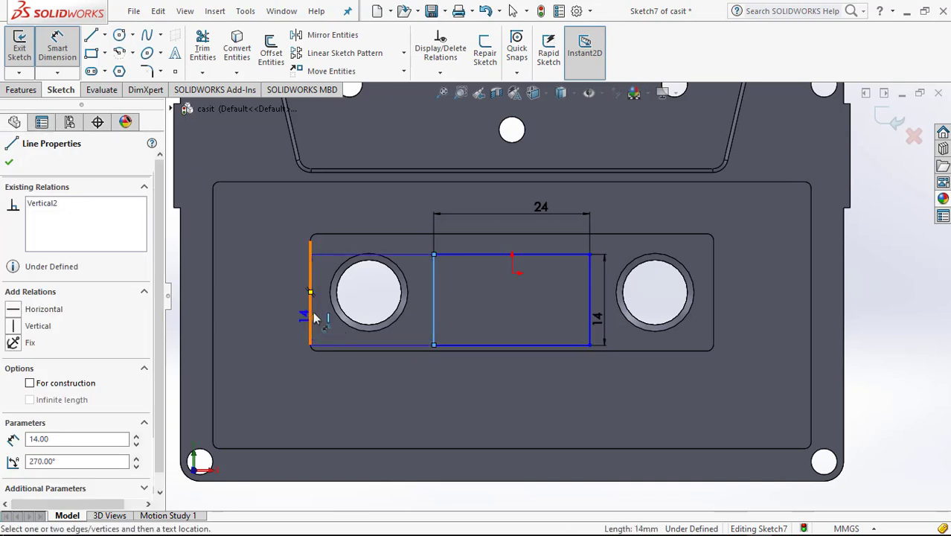
{"action": "left_click", "coordinate": [312, 318]}
{"action": "left_click", "coordinate": [363, 217]}
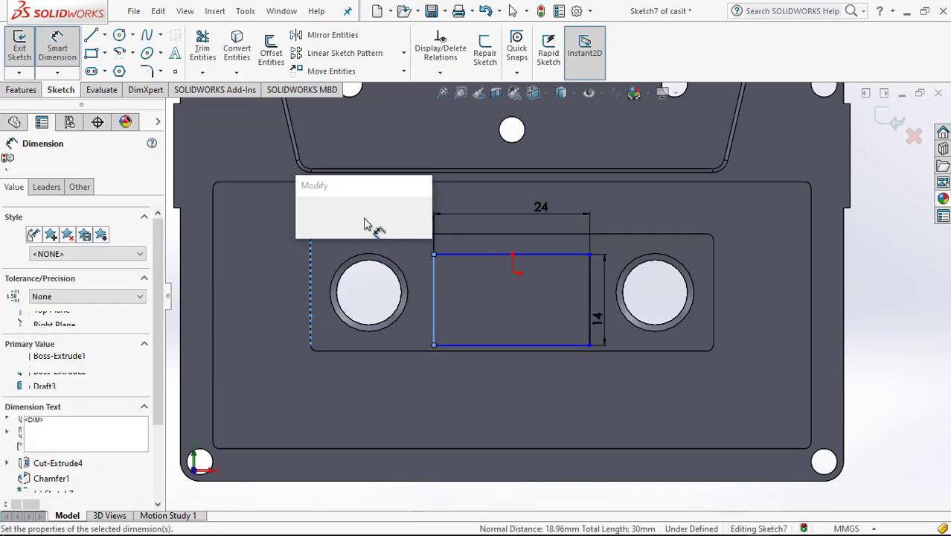
{"action": "type", "text": "19"}
{"action": "key", "text": "Return"}
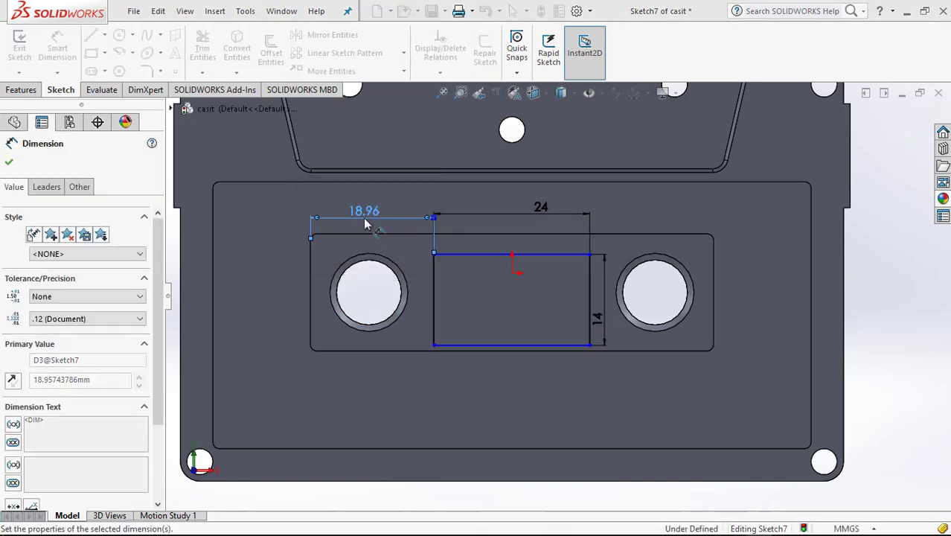
Dimension the rectangle's upper side 2 mm below the upper edge of the central face.
{"action": "left_click", "coordinate": [573, 255]}
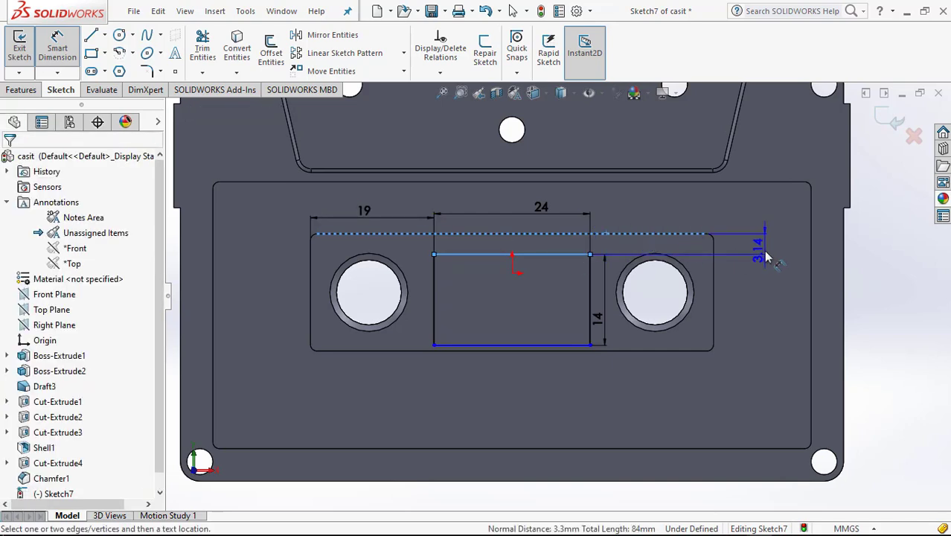
{"action": "left_click", "coordinate": [766, 255]}
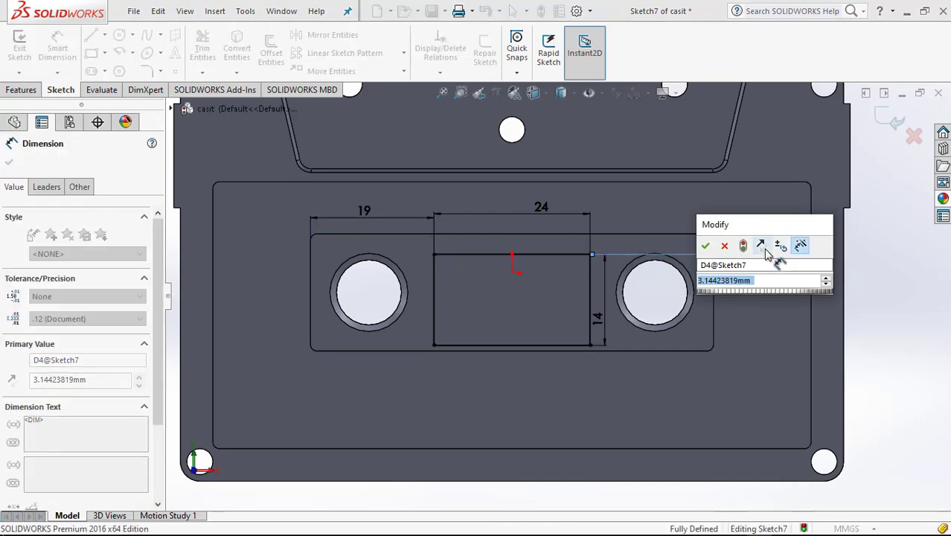
{"action": "type", "text": "4"}
{"action": "key", "text": "BackSpace"}
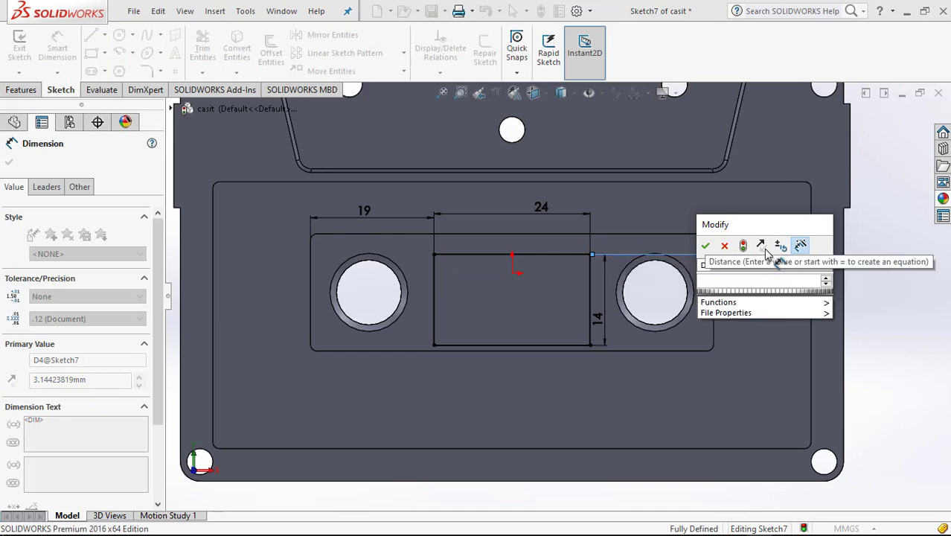
{"action": "type", "text": "3"}
{"action": "key", "text": "Return"}
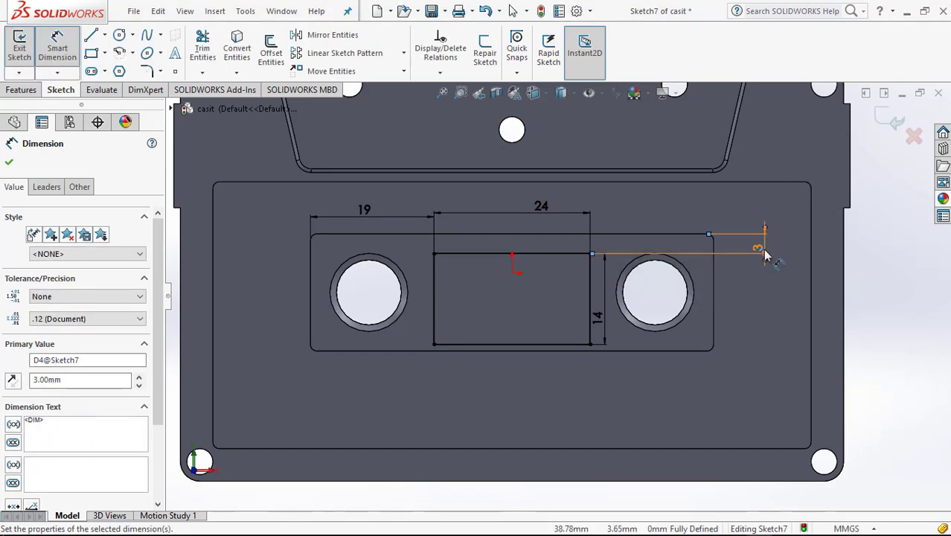
{"action": "key", "text": "Escape"}
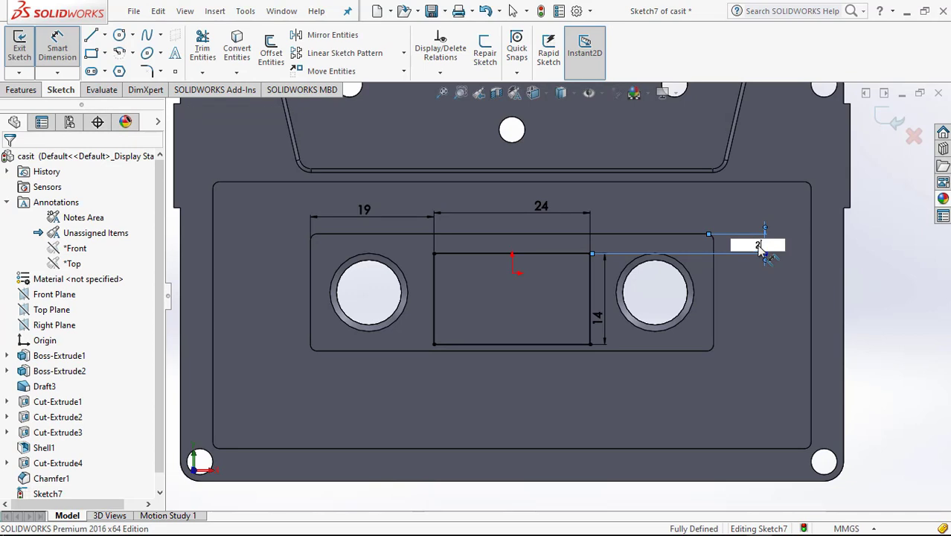
{"action": "key", "text": "Return"}
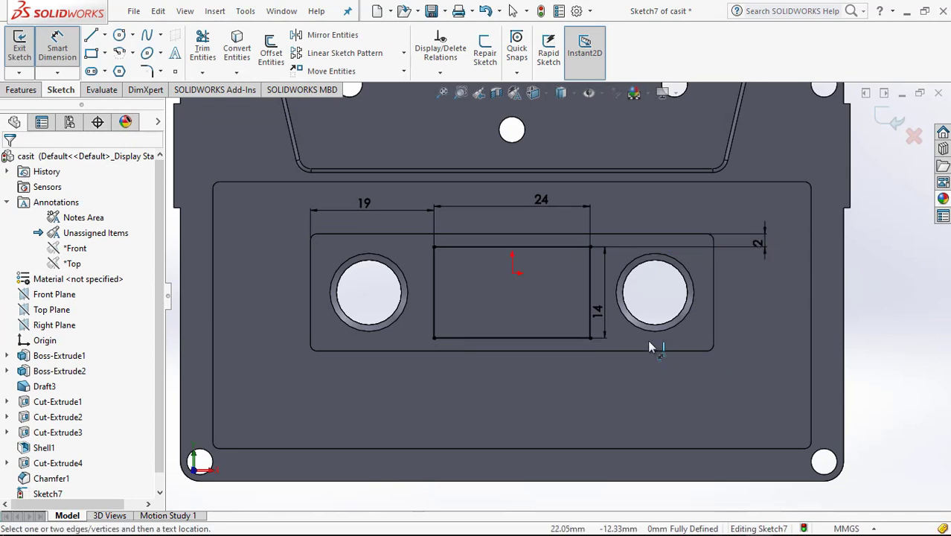
Cut the rectangle through the housing with an Extruded Cut set to Through All.
{"action": "key", "text": "f"}
{"action": "left_click", "coordinate": [21, 91]}
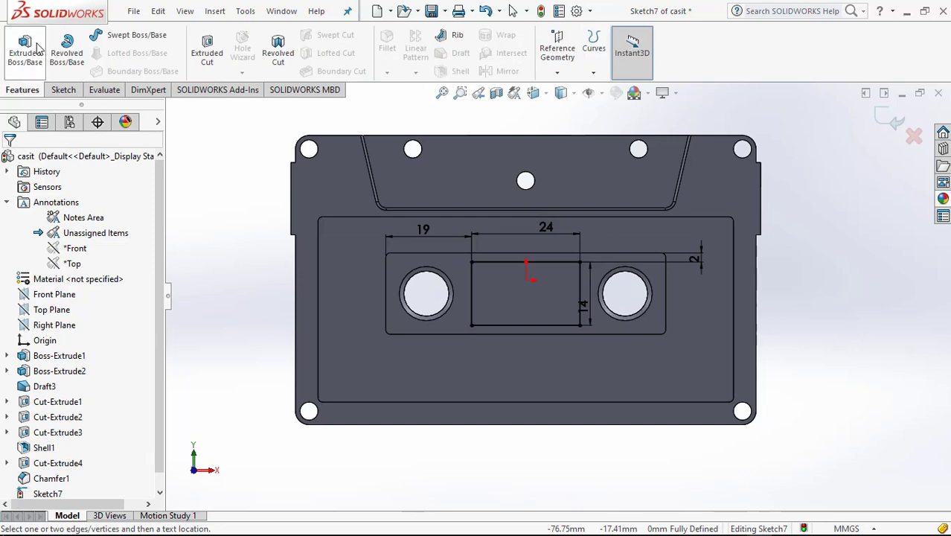
{"action": "left_click", "coordinate": [218, 64]}
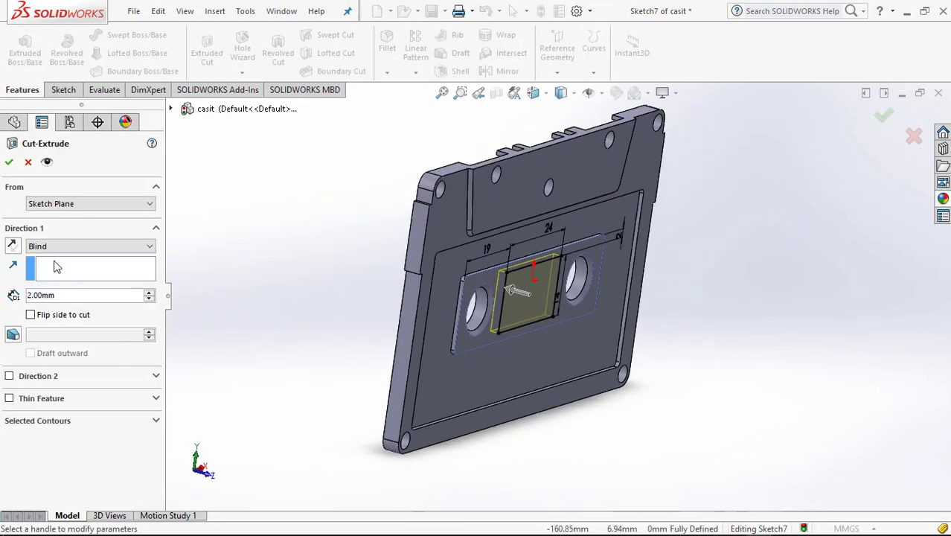
{"action": "left_click", "coordinate": [82, 245]}
{"action": "left_click", "coordinate": [52, 263]}
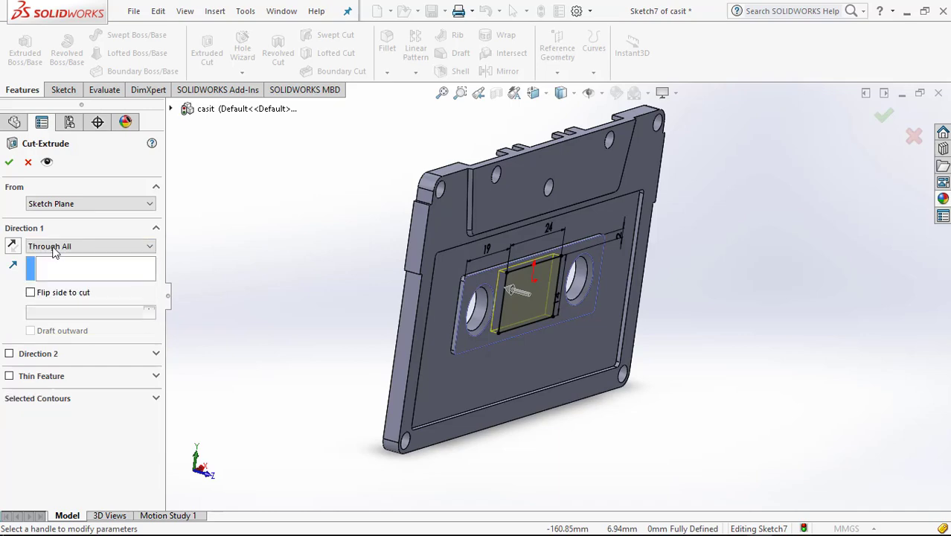
{"action": "left_click", "coordinate": [9, 163]}
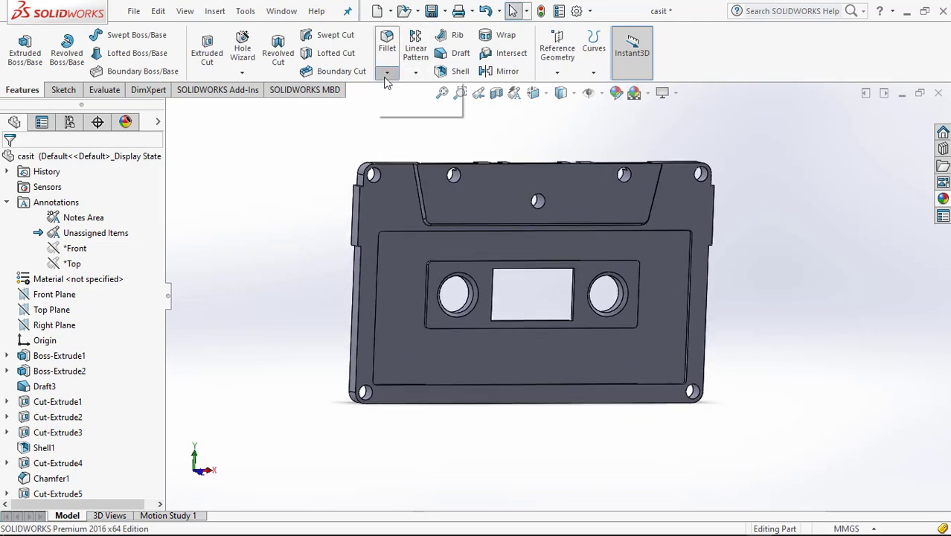
Chamfer the four outer edges of the rectangular window with an angle-distance chamfer of 1 mm at 45 degrees.
{"action": "left_click", "coordinate": [399, 105]}
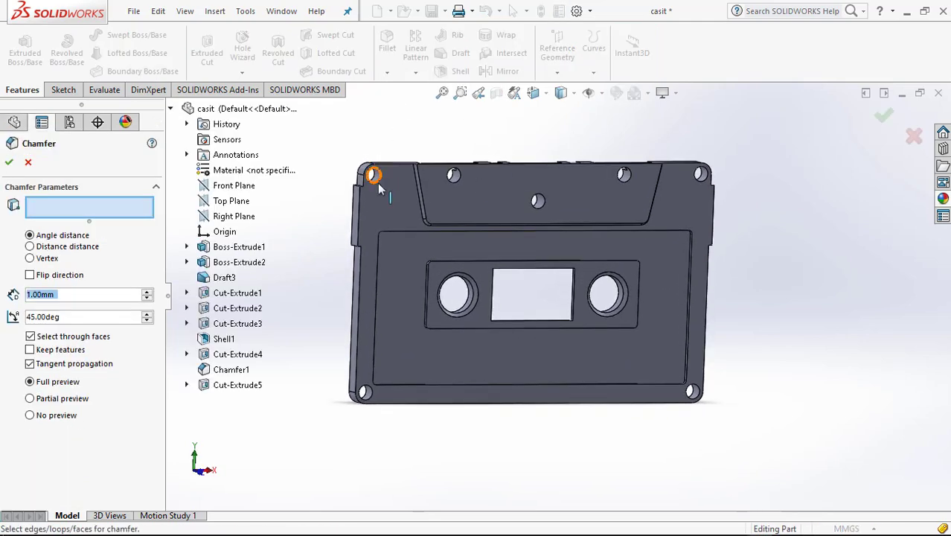
{"action": "left_click", "coordinate": [506, 268]}
{"action": "left_click", "coordinate": [494, 288]}
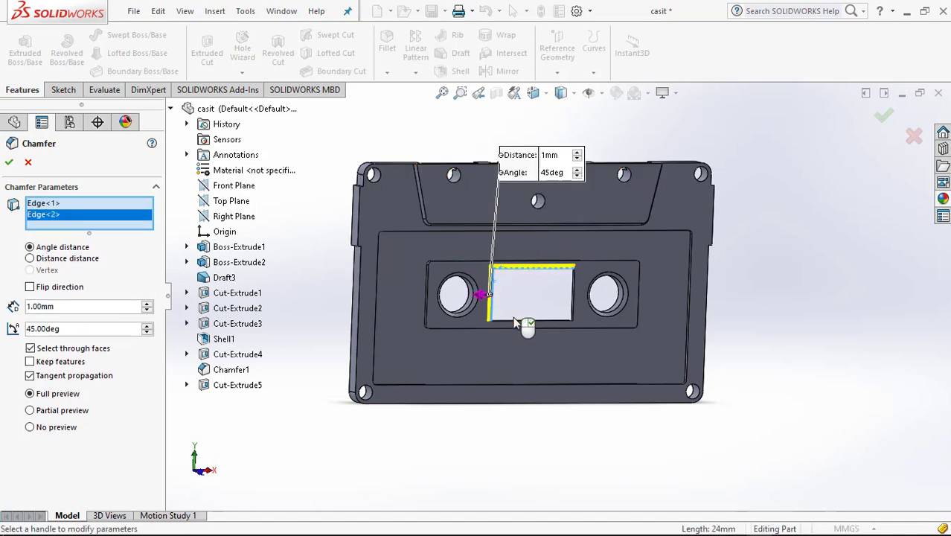
{"action": "left_click", "coordinate": [518, 320]}
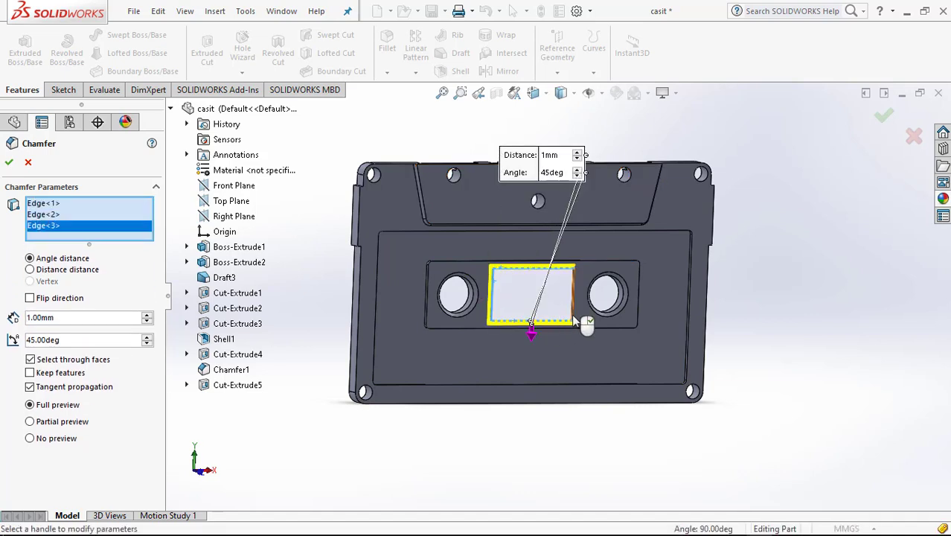
{"action": "left_click", "coordinate": [573, 320]}
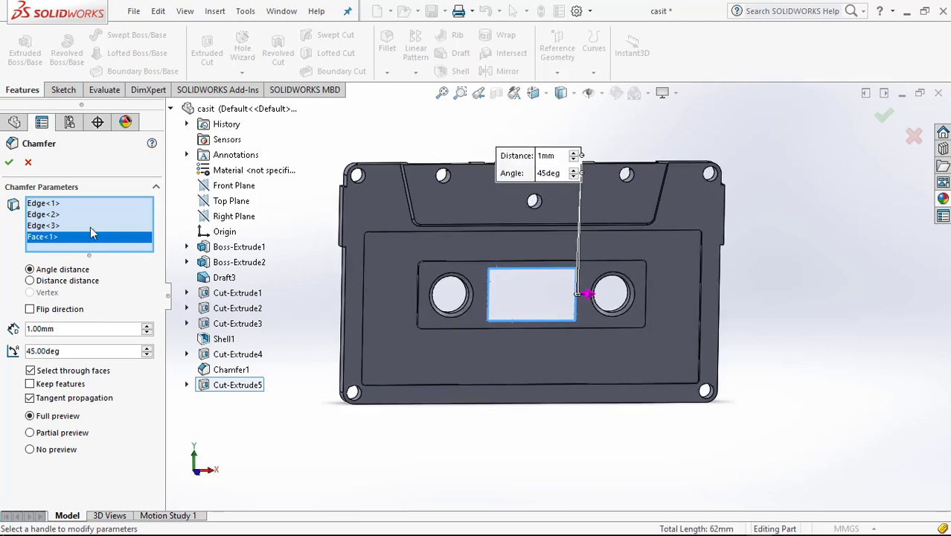
{"action": "right_click", "coordinate": [43, 238]}
{"action": "left_click", "coordinate": [78, 264]}
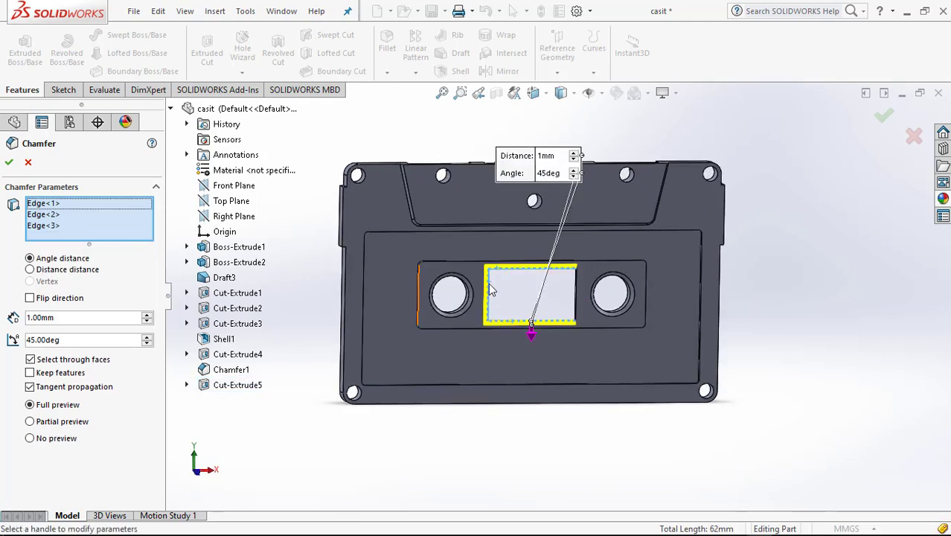
{"action": "scroll", "coordinate": [565, 302], "scroll_direction": "down", "scroll_amount": 5}
{"action": "scroll", "coordinate": [582, 313], "scroll_direction": "down", "scroll_amount": 3}
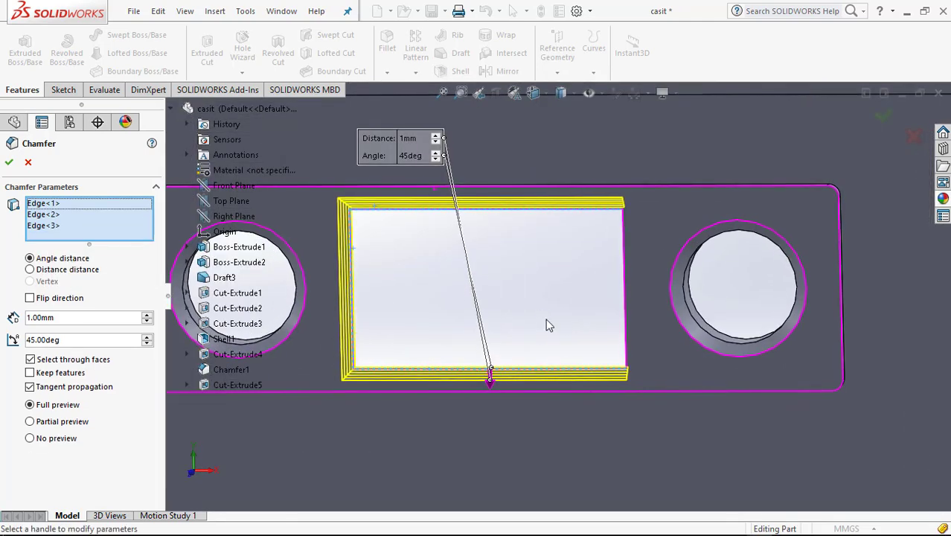
{"action": "left_click", "coordinate": [625, 341]}
{"action": "scroll", "coordinate": [455, 305], "scroll_direction": "up", "scroll_amount": 5}
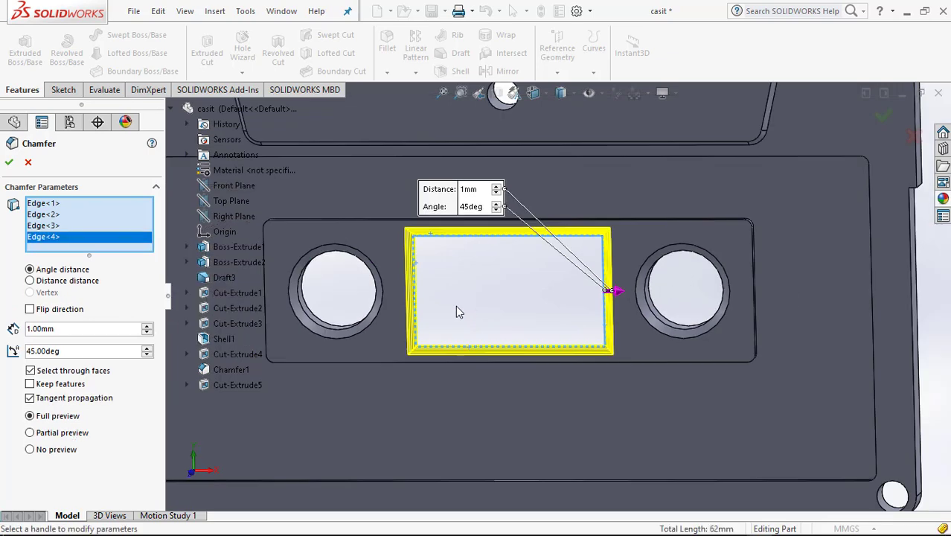
{"action": "left_click", "coordinate": [8, 162]}
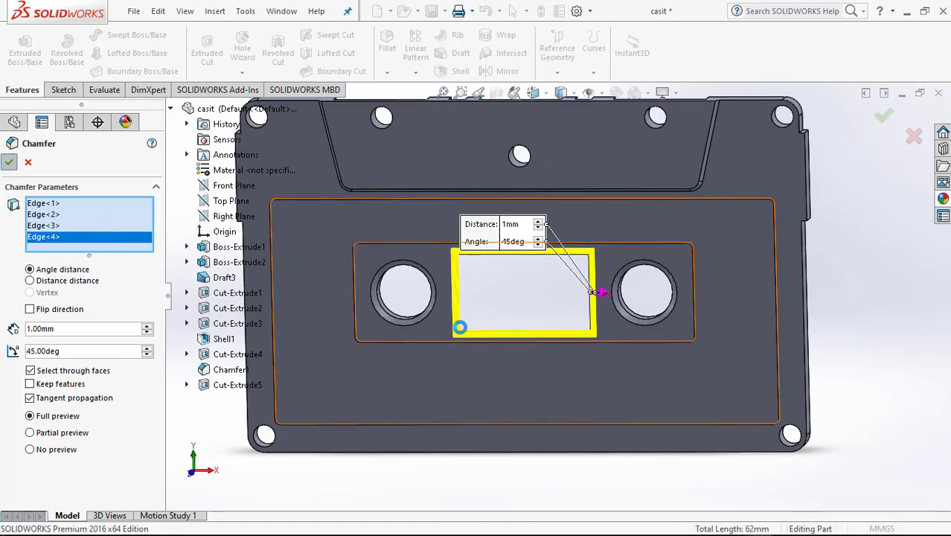
Start a new sketch on the raised trapezoidal face and orient the view normal to it.
{"action": "middle_click_drag", "start_coordinate": [486, 354], "coordinate": [499, 332]}
{"action": "left_click", "coordinate": [479, 171]}
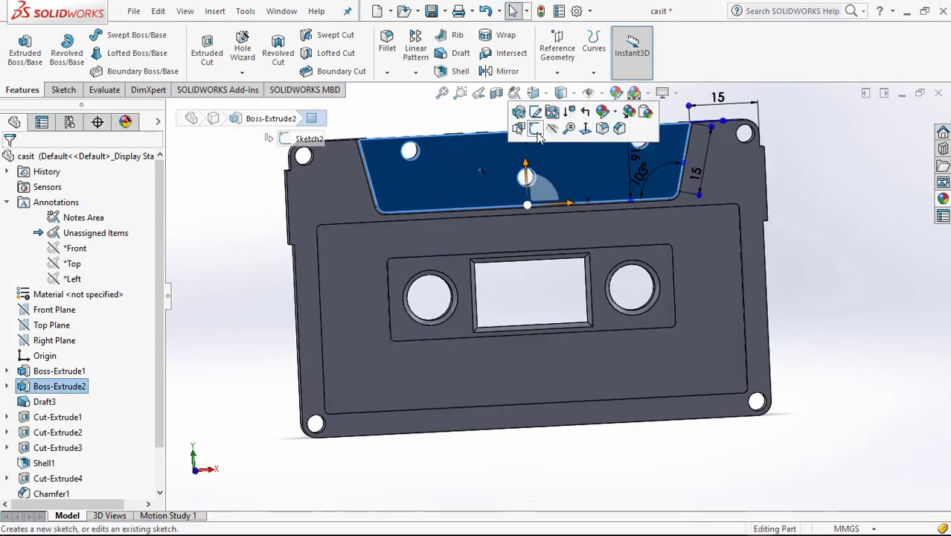
{"action": "left_click", "coordinate": [536, 128]}
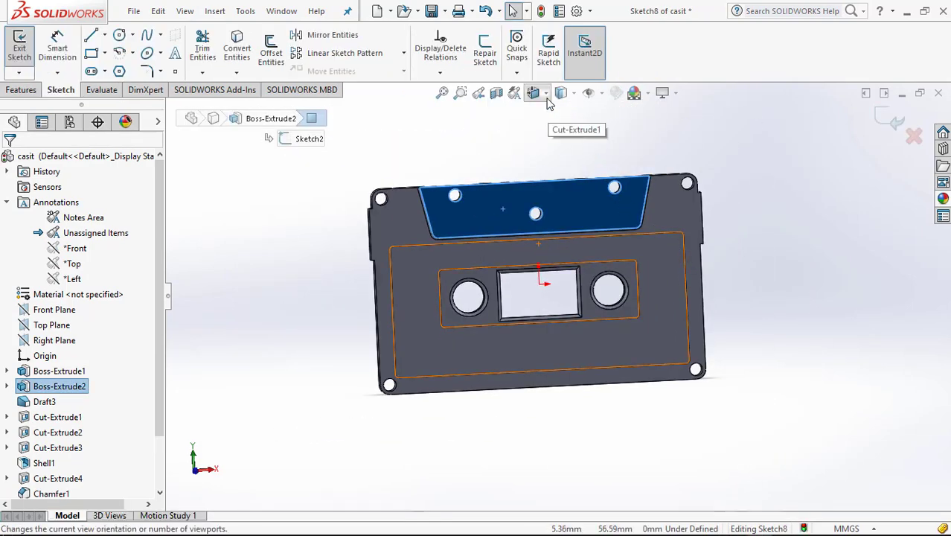
{"action": "left_click", "coordinate": [533, 93]}
{"action": "left_click", "coordinate": [610, 173]}
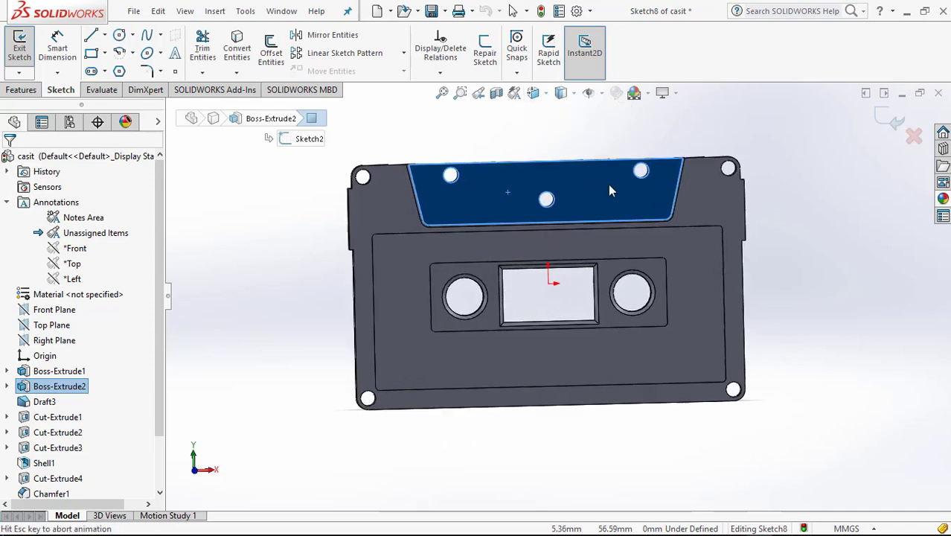
Draw a vertical centerline from the origin up past the housing's upper edge.
{"action": "left_click", "coordinate": [104, 35]}
{"action": "left_click", "coordinate": [130, 67]}
{"action": "left_click", "coordinate": [558, 279]}
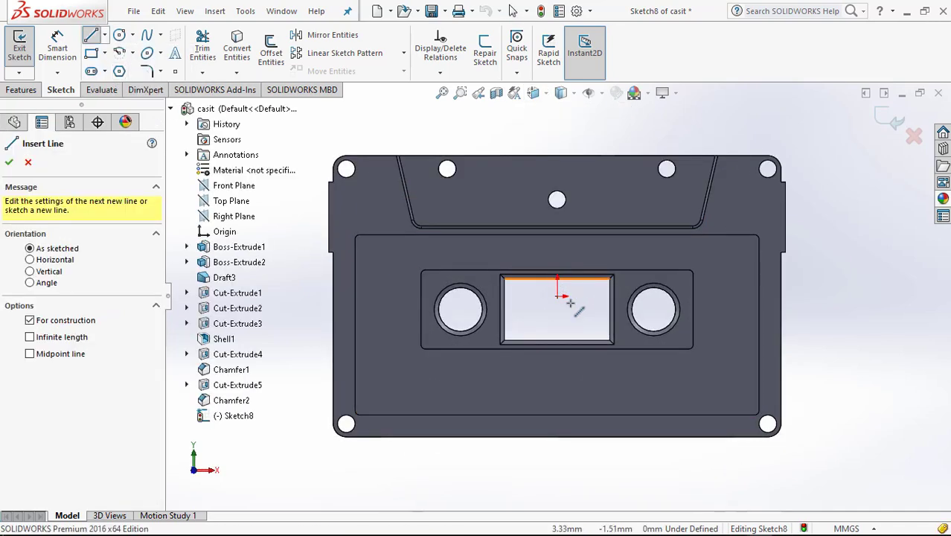
{"action": "left_click", "coordinate": [558, 296]}
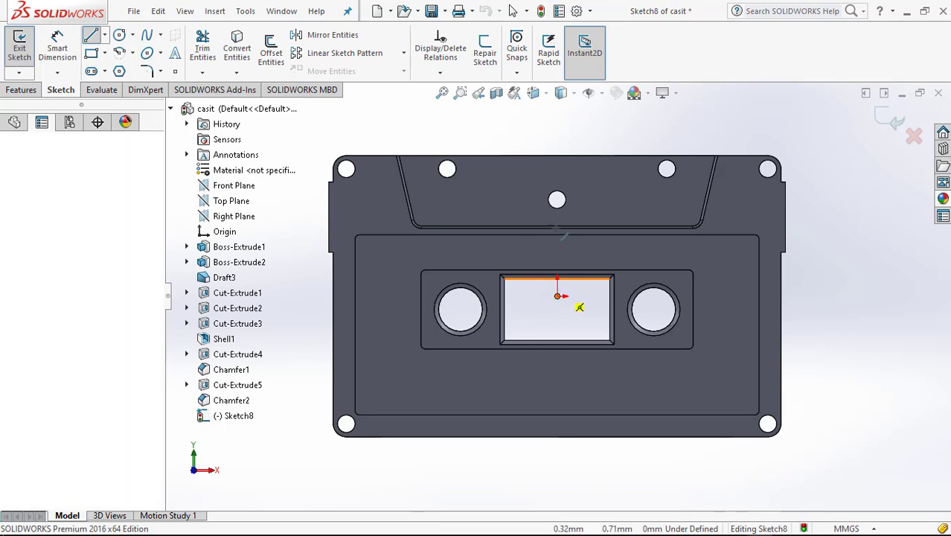
{"action": "left_click", "coordinate": [557, 139]}
{"action": "right_click", "coordinate": [512, 127]}
{"action": "left_click", "coordinate": [539, 136]}
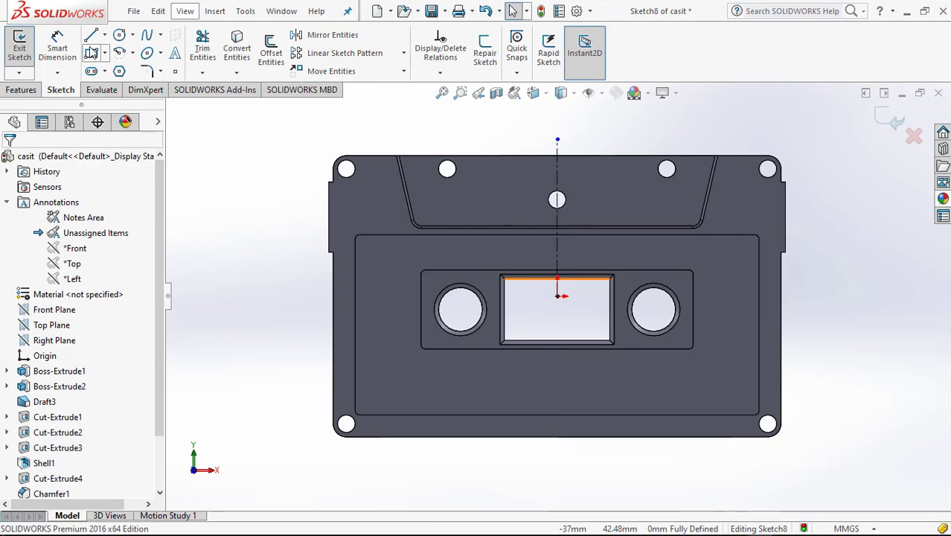
Sketch a small corner rectangle, about 3.5 by 2.9 mm, on the trapezoidal face between the centerline and the right-hand upper hole.
{"action": "scroll", "coordinate": [621, 167], "scroll_direction": "down", "scroll_amount": 5}
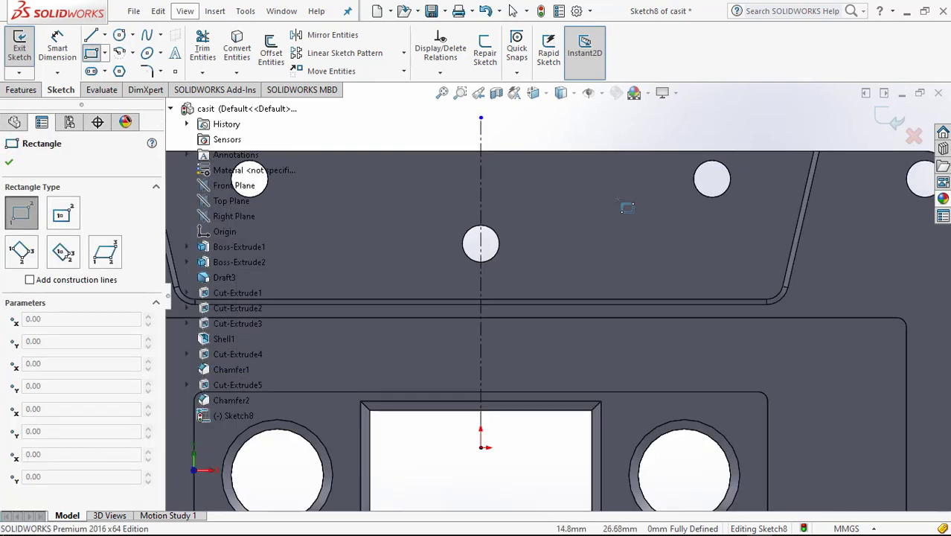
{"action": "left_click", "coordinate": [585, 222]}
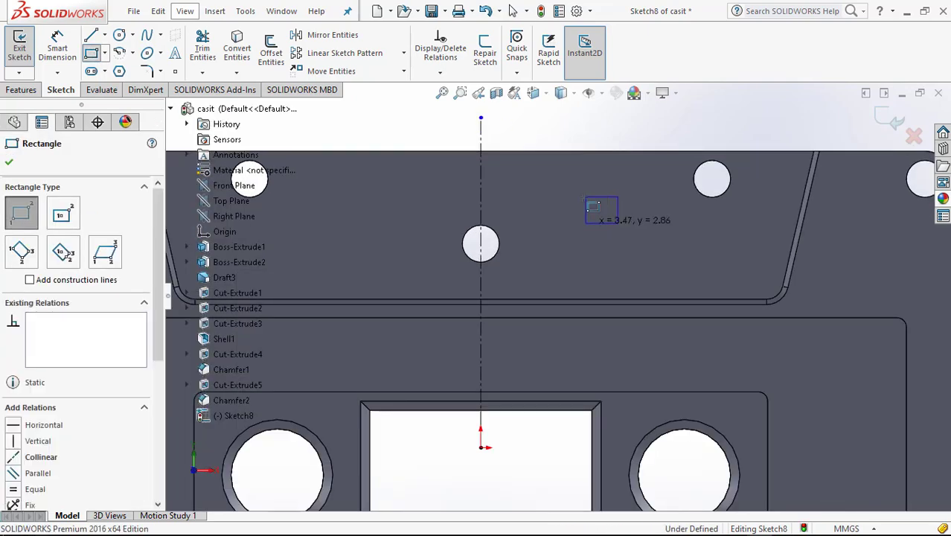
{"action": "right_click", "coordinate": [585, 138]}
{"action": "left_click", "coordinate": [606, 145]}
{"action": "scroll", "coordinate": [612, 210], "scroll_direction": "down", "scroll_amount": 3}
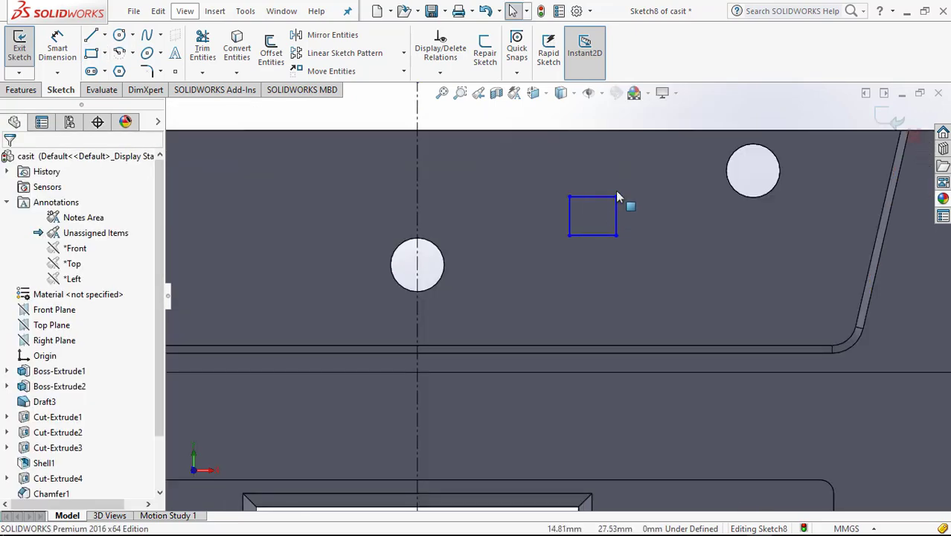
Add an Equal relation between the small rectangle's right and upper sides to make it a square.
{"action": "left_click", "coordinate": [616, 216]}
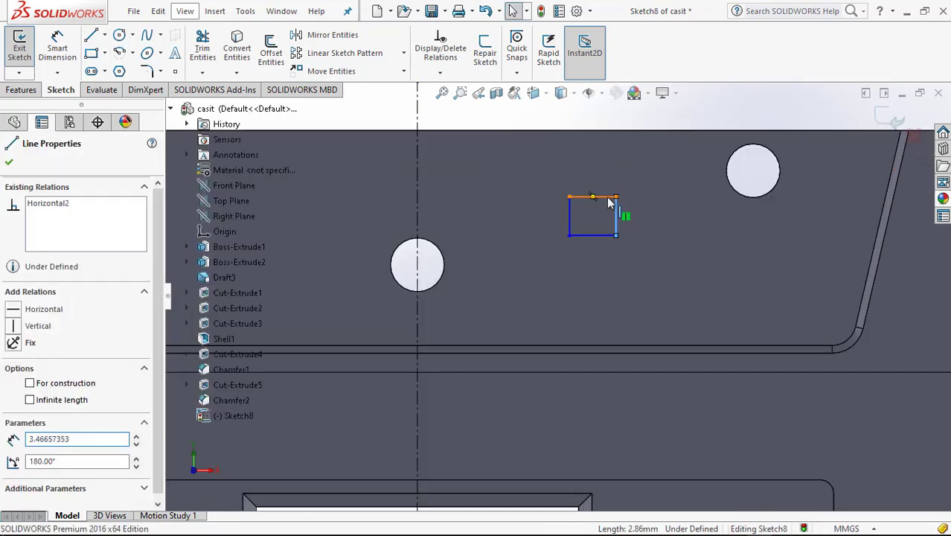
{"action": "left_click", "coordinate": [603, 198], "text": "ctrl"}
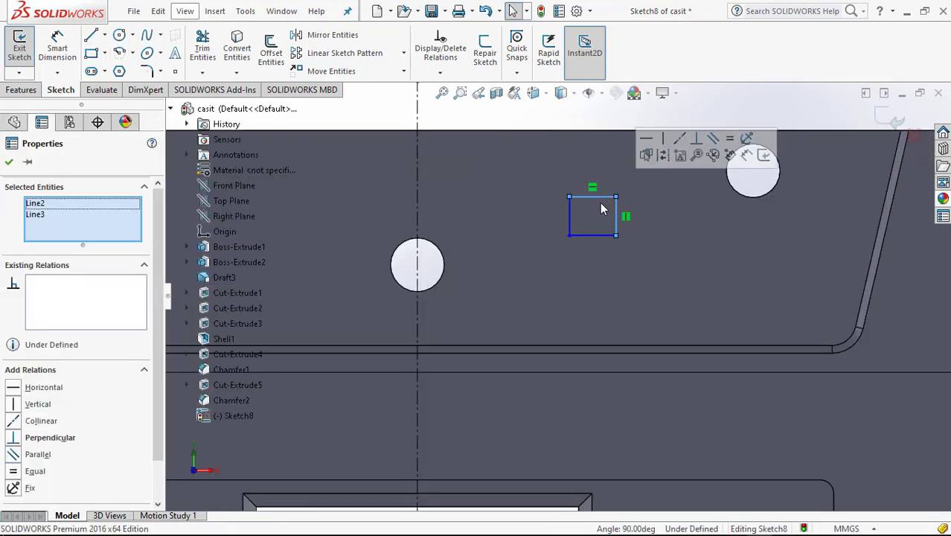
{"action": "left_click", "coordinate": [731, 139]}
{"action": "left_click", "coordinate": [549, 126]}
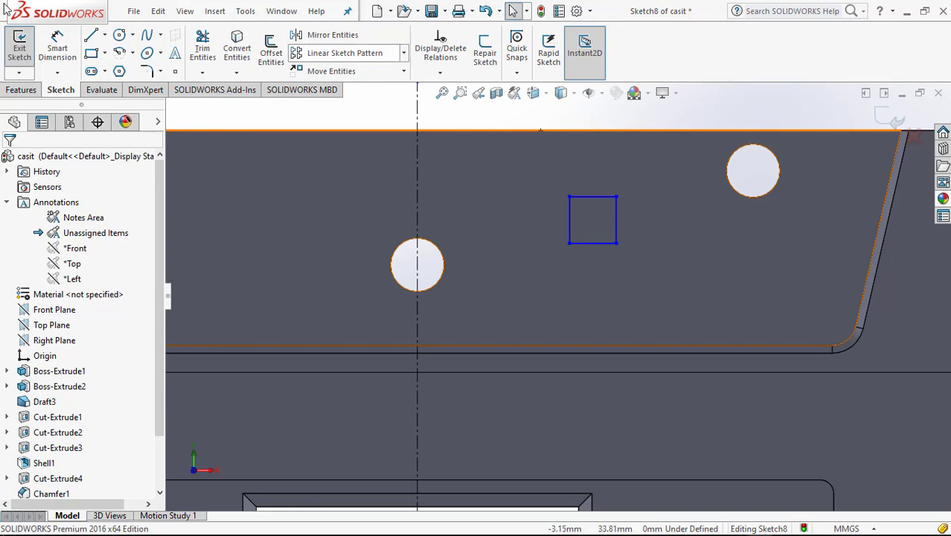
Dimension the upper side of the small square and set it to 4 mm.
{"action": "left_click", "coordinate": [57, 46]}
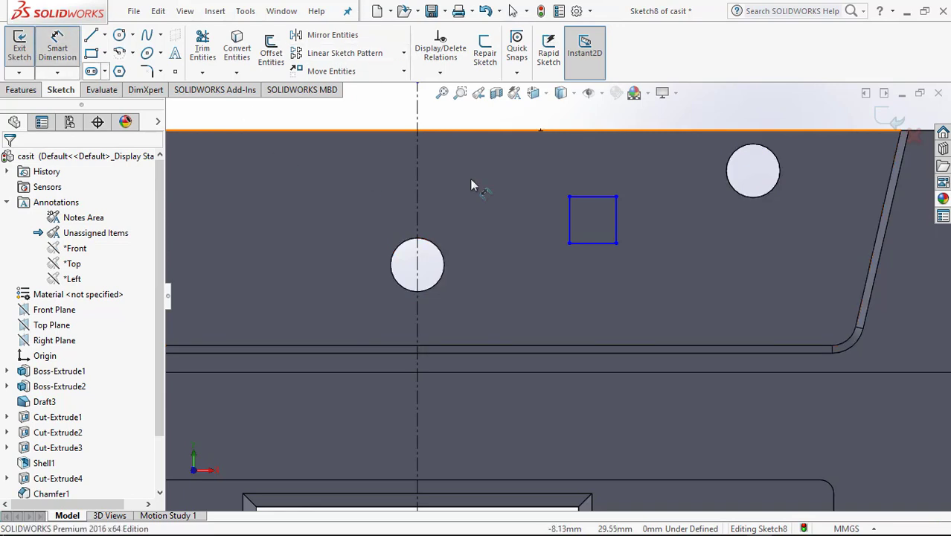
{"action": "left_click", "coordinate": [606, 198]}
{"action": "left_click", "coordinate": [603, 181]}
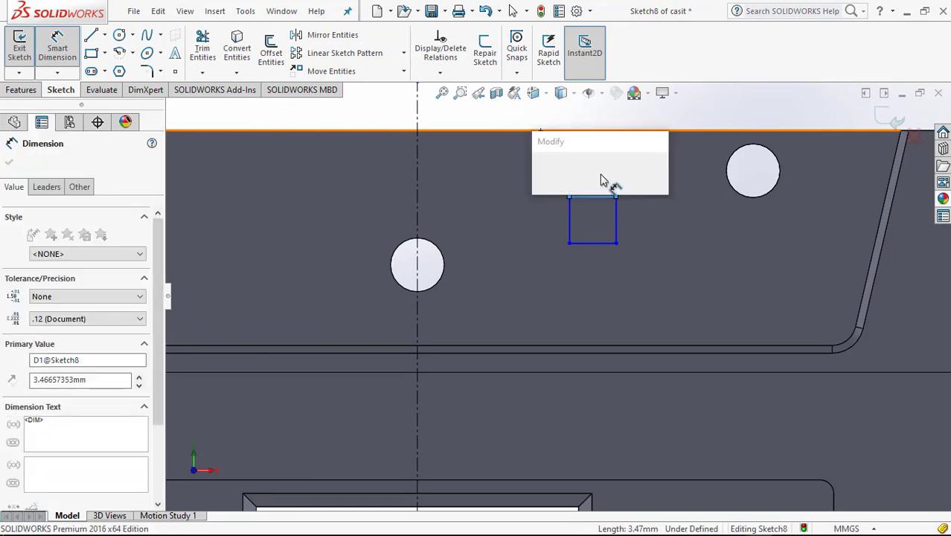
{"action": "type", "text": "4"}
{"action": "key", "text": "Return"}
{"action": "scroll", "coordinate": [582, 186], "scroll_direction": "up", "scroll_amount": 2}
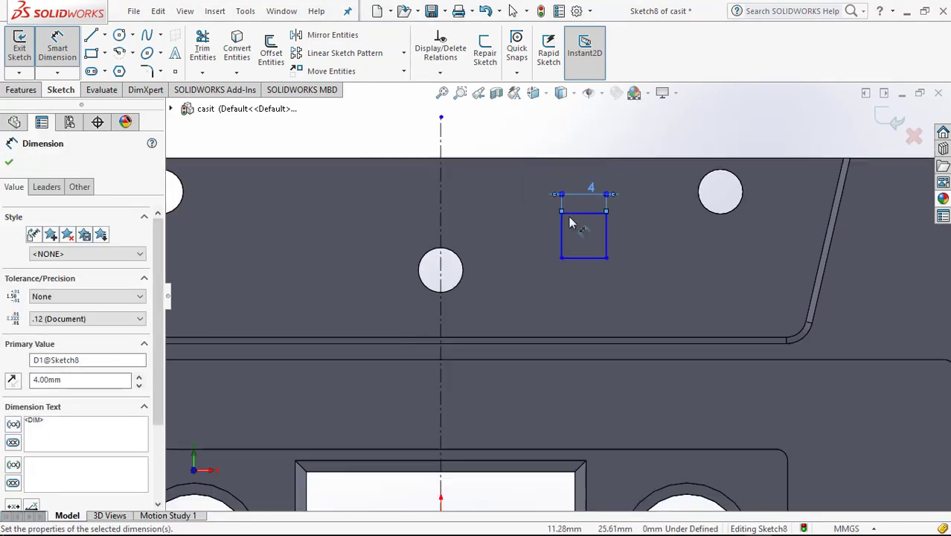
{"action": "left_click", "coordinate": [617, 167]}
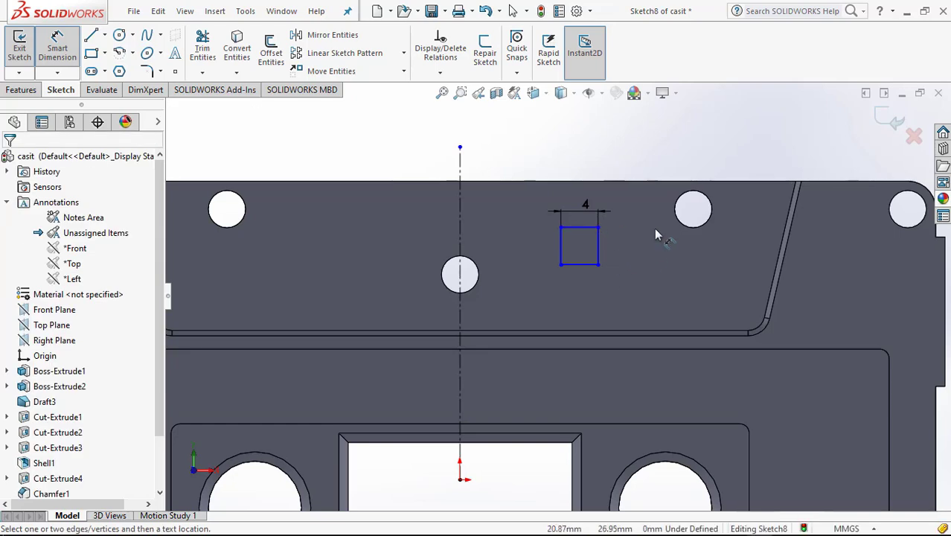
Add a Horizontal relation between the square's upper-right corner and the center of the neighbouring hole on its right.
{"action": "key", "text": "Escape"}
{"action": "left_click", "coordinate": [689, 232]}
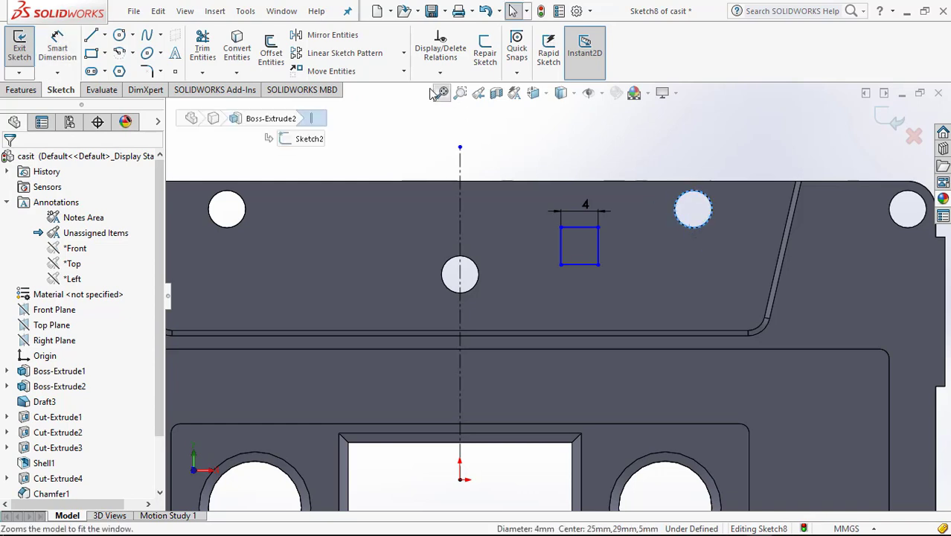
{"action": "left_click", "coordinate": [693, 228]}
{"action": "key", "text": "Escape"}
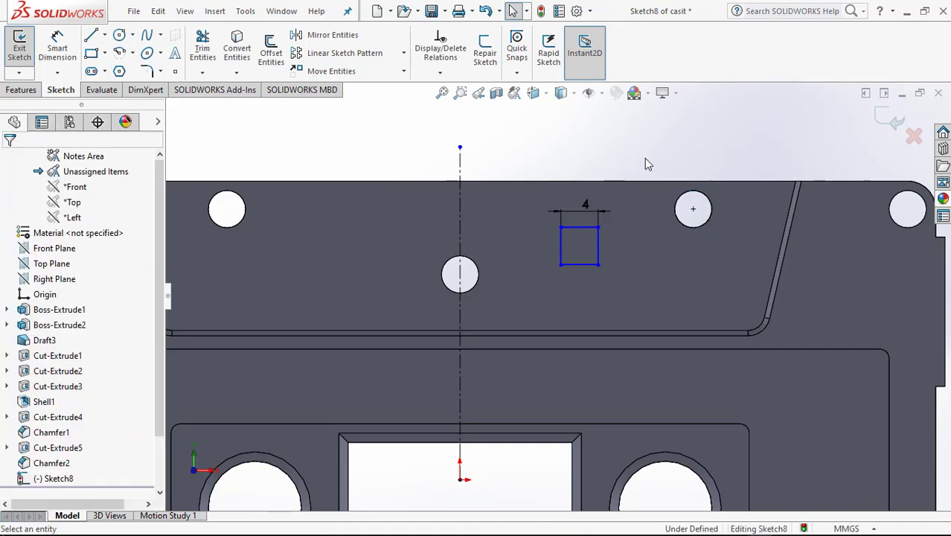
{"action": "left_click", "coordinate": [598, 227]}
{"action": "left_click", "coordinate": [694, 209], "text": "ctrl"}
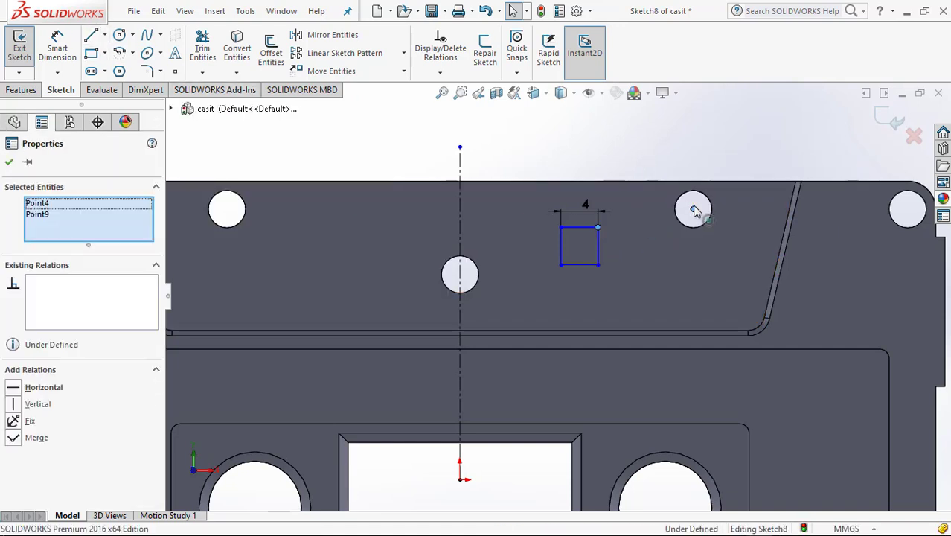
{"action": "left_click", "coordinate": [724, 154]}
{"action": "key", "text": "Escape"}
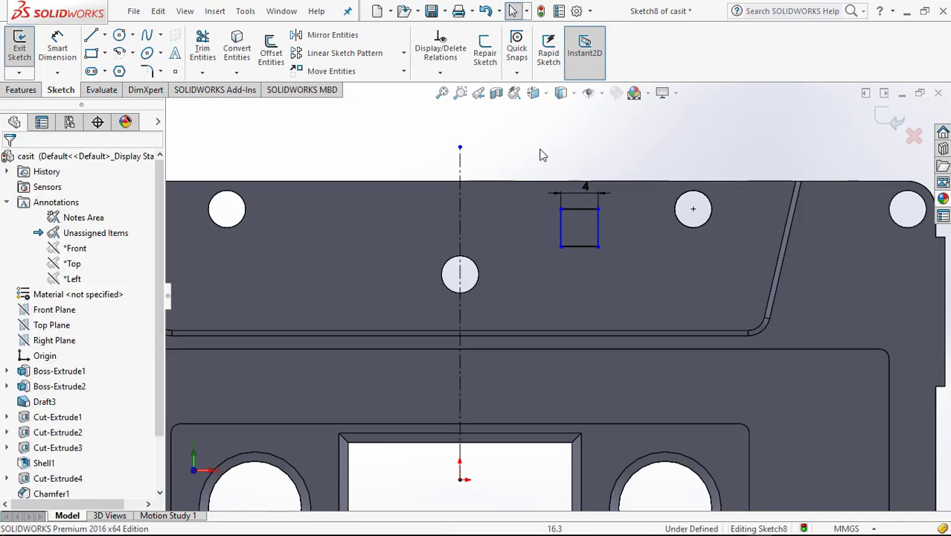
Dimension the horizontal distance from the square's upper-right corner to the neighbouring hole's center and set it to 8 mm.
{"action": "left_click", "coordinate": [57, 47]}
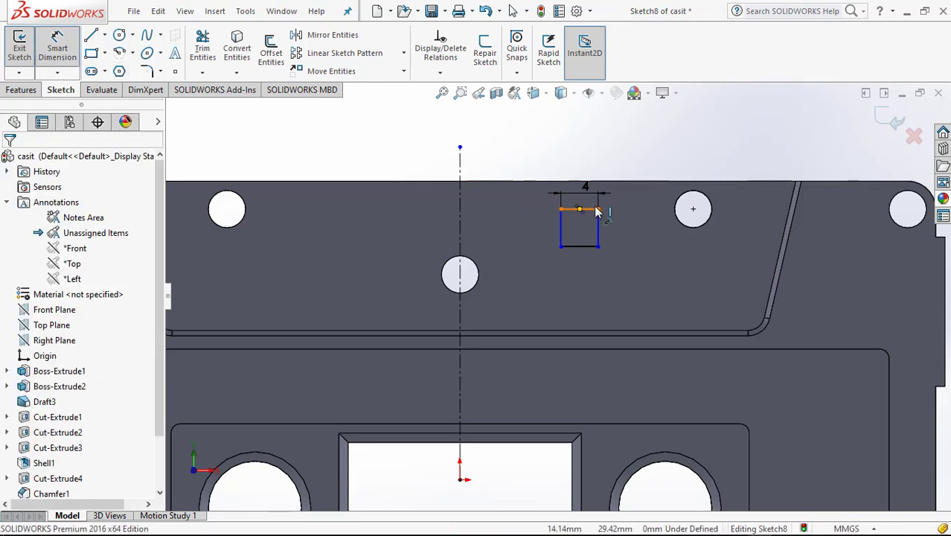
{"action": "left_click", "coordinate": [693, 209]}
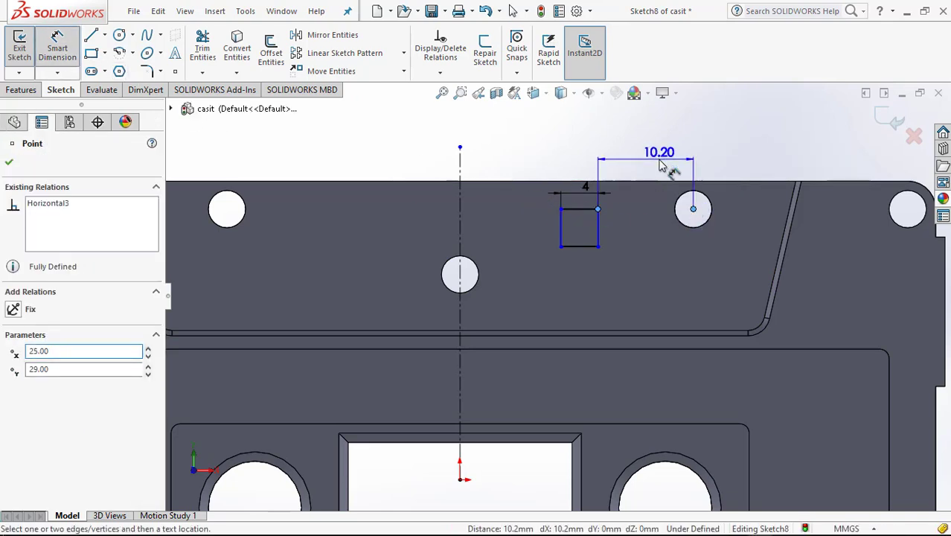
{"action": "left_click", "coordinate": [659, 166]}
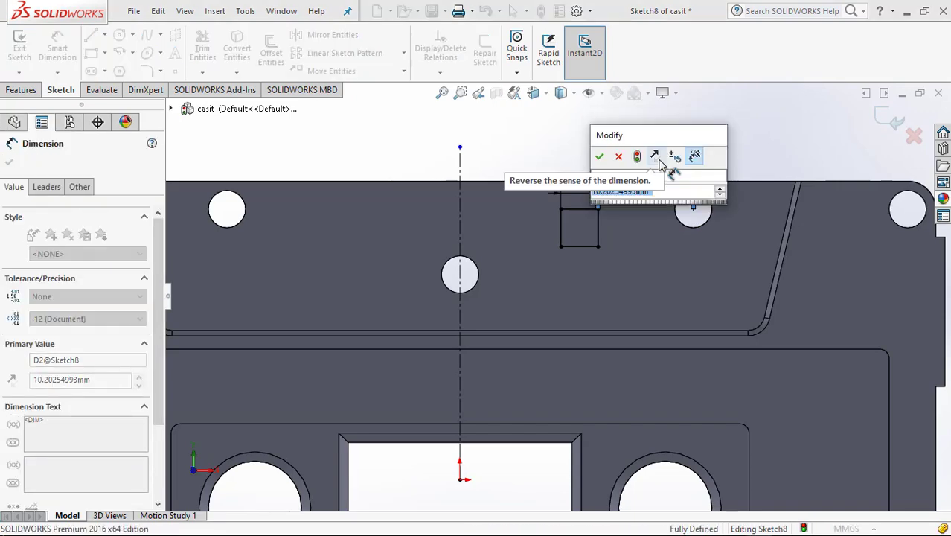
{"action": "type", "text": "8"}
{"action": "key", "text": "Return"}
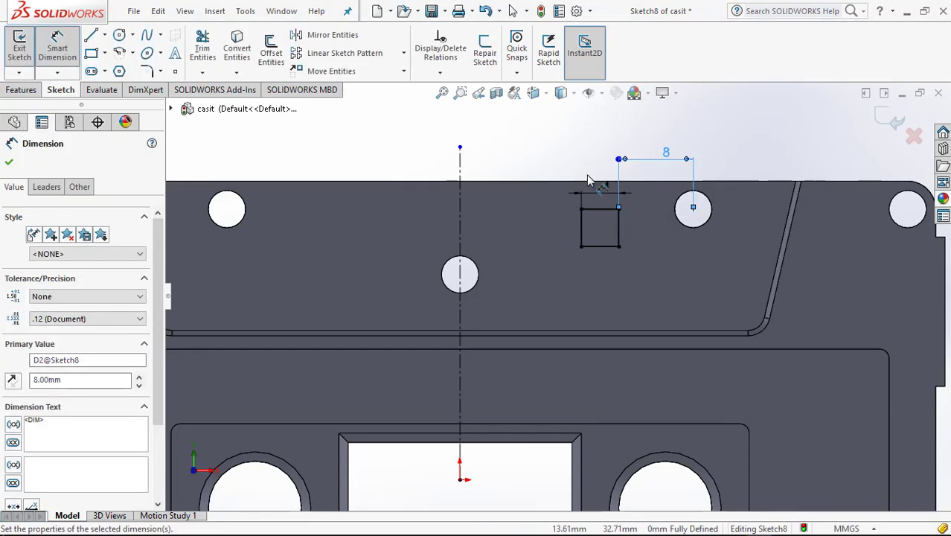
{"action": "key", "text": "Escape"}
{"action": "scroll", "coordinate": [365, 144], "scroll_direction": "up", "scroll_amount": 3}
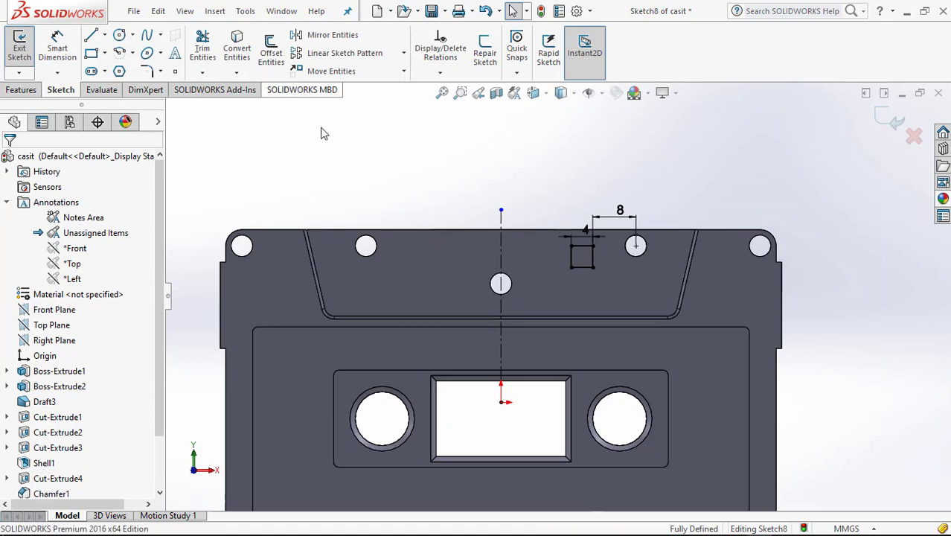
Mirror the four lines of the small square about the vertical centerline, keeping the original.
{"action": "left_click", "coordinate": [332, 38]}
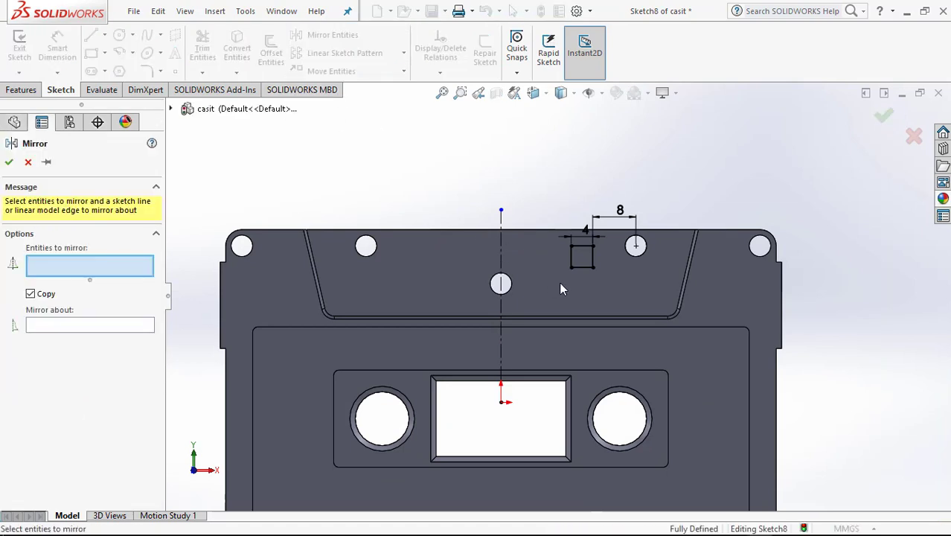
{"action": "left_click_drag", "start_coordinate": [615, 249], "coordinate": [565, 272]}
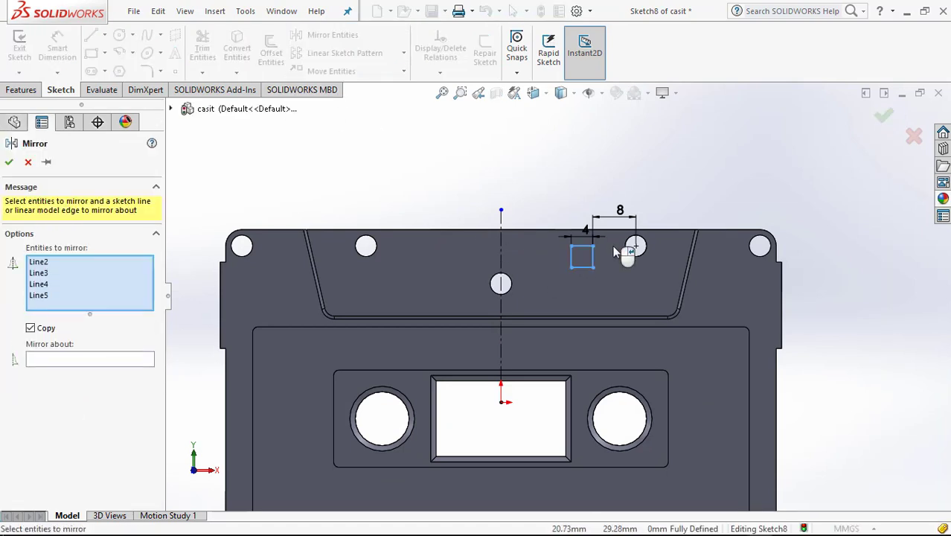
{"action": "left_click", "coordinate": [124, 359]}
{"action": "left_click", "coordinate": [501, 317]}
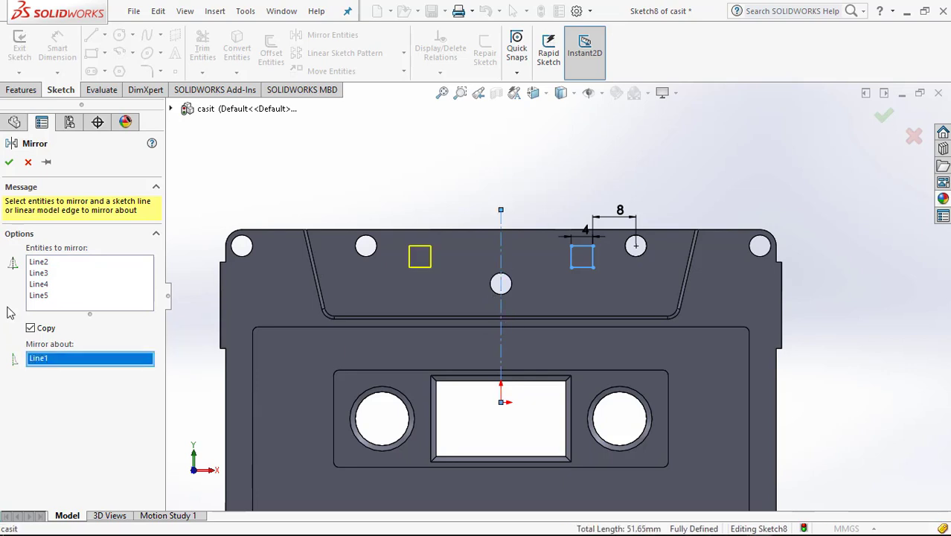
{"action": "left_click", "coordinate": [9, 162]}
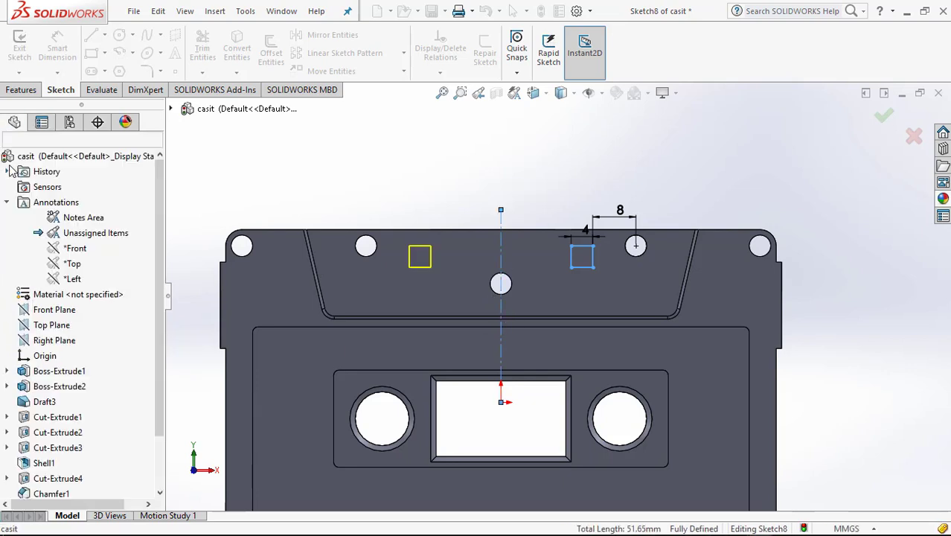
Cut both squares through the trapezoidal face with a Blind Extruded Cut 19 mm deep.
{"action": "left_click", "coordinate": [12, 91]}
{"action": "left_click", "coordinate": [206, 49]}
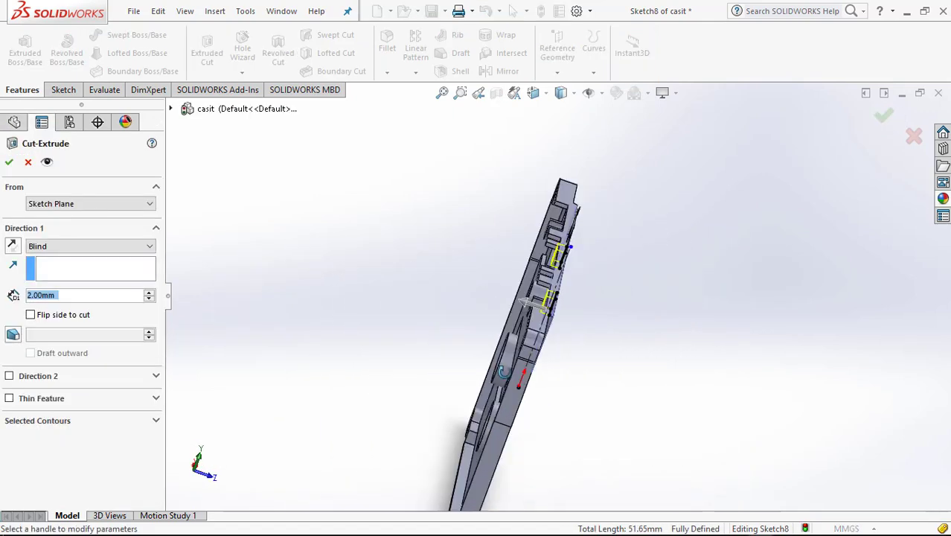
{"action": "left_click_drag", "start_coordinate": [523, 309], "coordinate": [478, 300]}
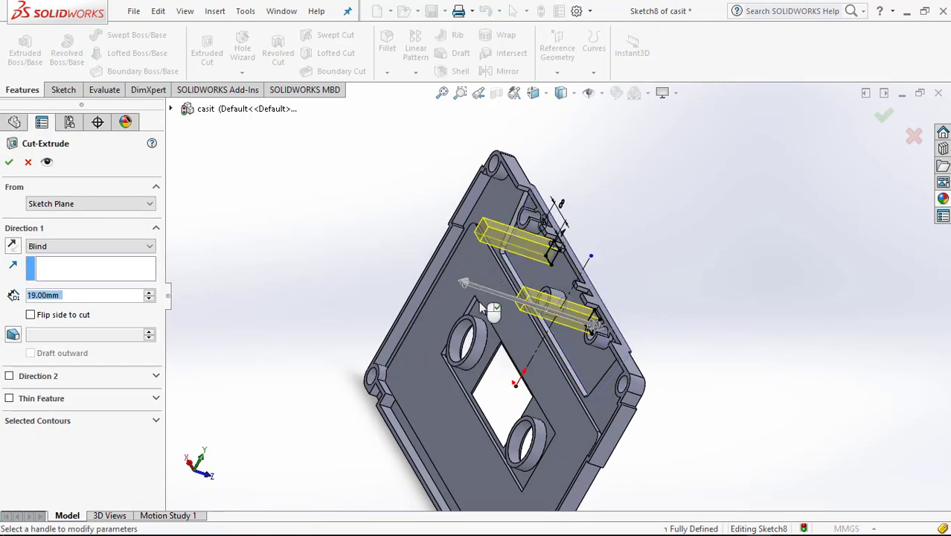
{"action": "left_click", "coordinate": [9, 162]}
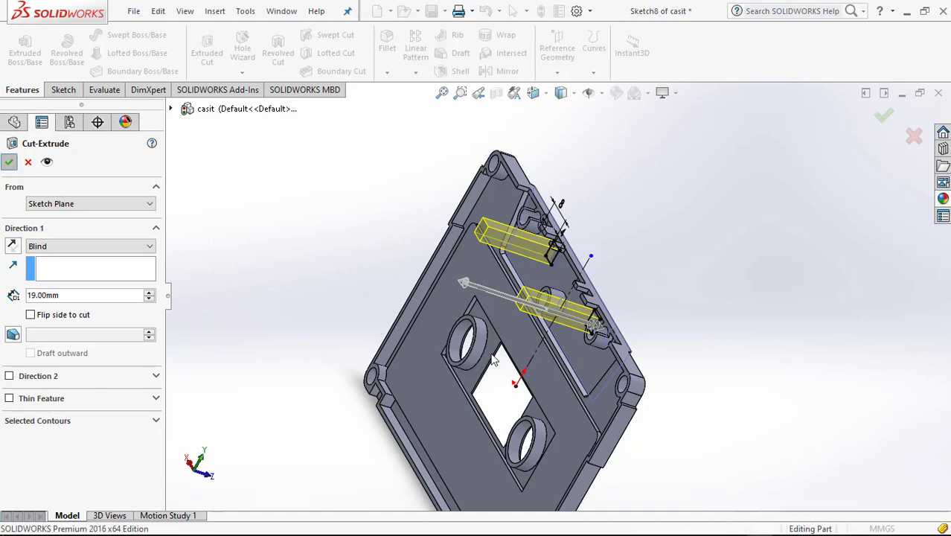
{"action": "middle_click_drag", "start_coordinate": [490, 352], "coordinate": [411, 399]}
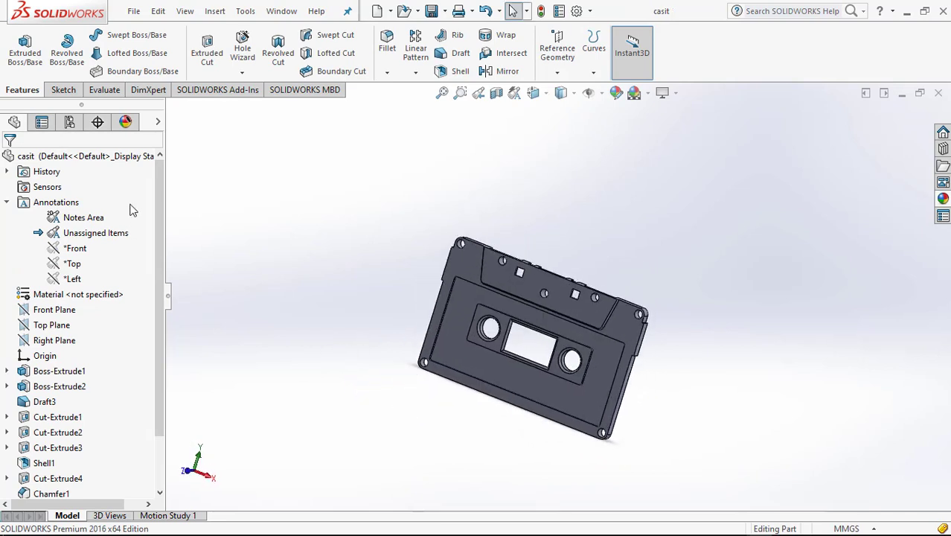
Apply a red color appearance to the whole casit part.
{"action": "right_click", "coordinate": [63, 158]}
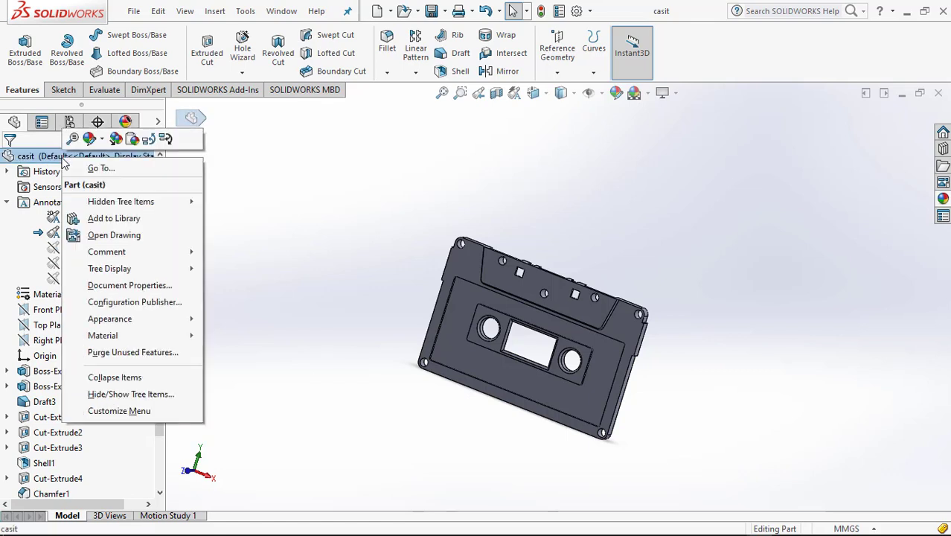
{"action": "left_click", "coordinate": [102, 143]}
{"action": "left_click", "coordinate": [108, 171]}
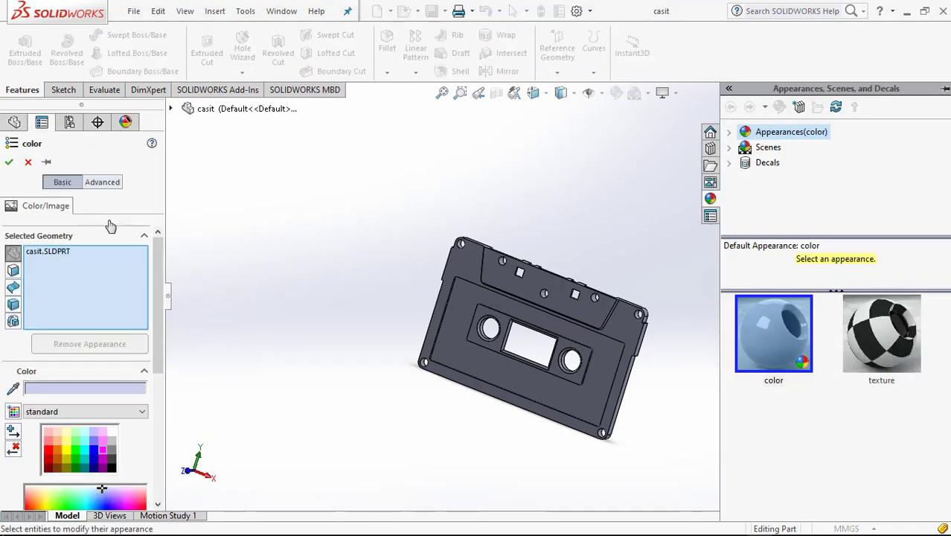
{"action": "left_click", "coordinate": [51, 459]}
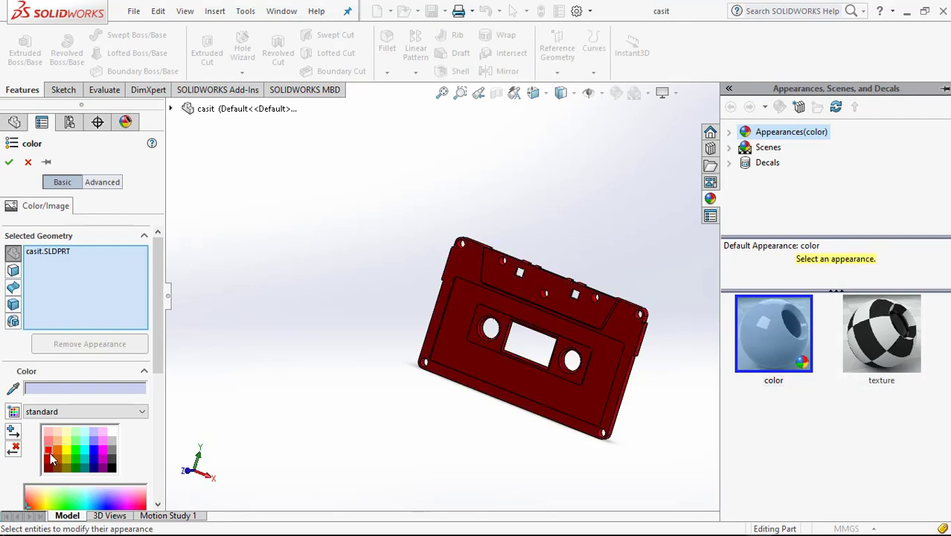
{"action": "left_click", "coordinate": [10, 162]}
{"action": "middle_click_drag", "start_coordinate": [507, 292], "coordinate": [480, 312]}
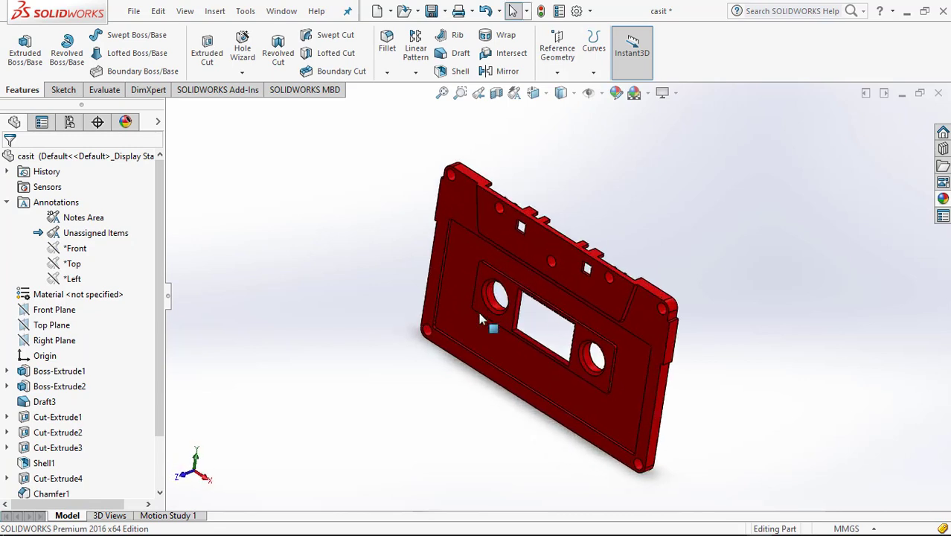
{"action": "key", "text": "ctrl+7"}
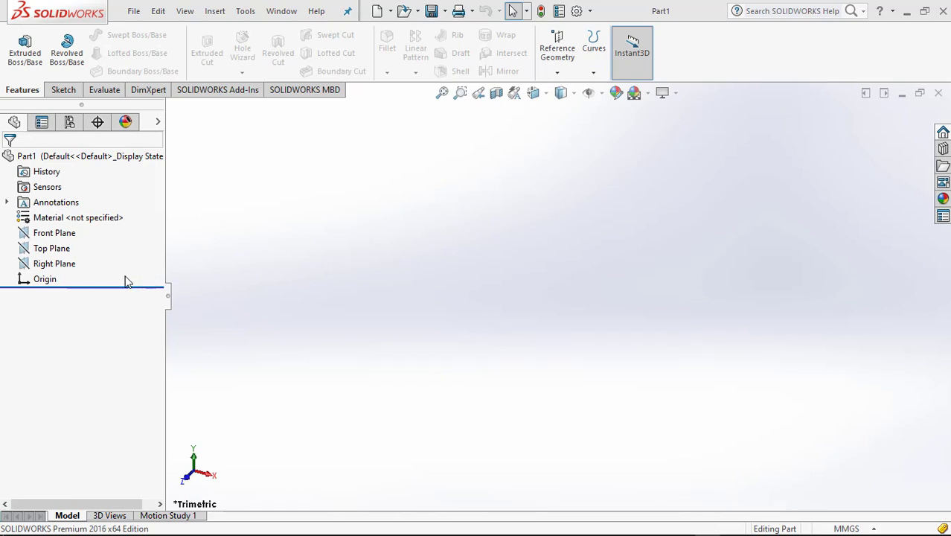
Start a sketch on the Front Plane and draw two concentric circles at the origin, with radii about 59 mm and 29 mm.
{"action": "left_click", "coordinate": [65, 248]}
{"action": "left_click", "coordinate": [61, 235]}
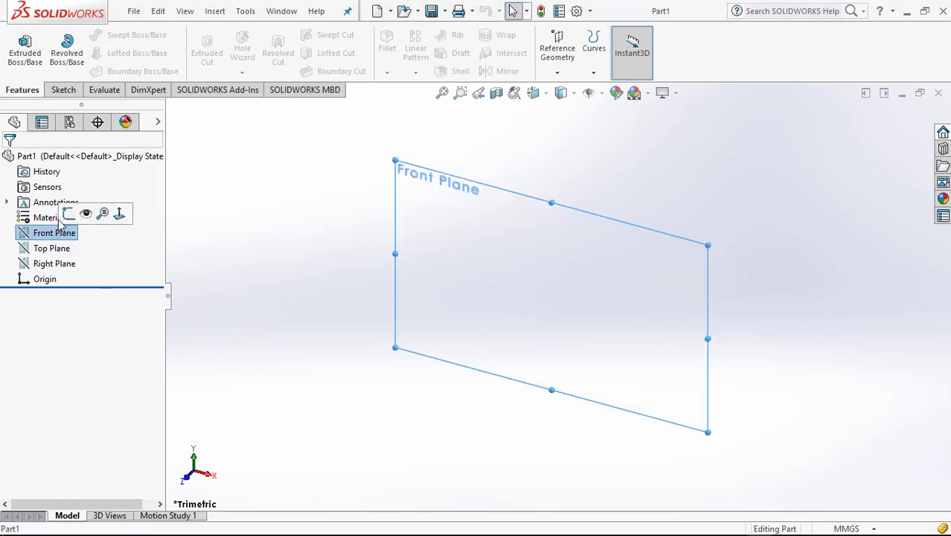
{"action": "left_click", "coordinate": [68, 213]}
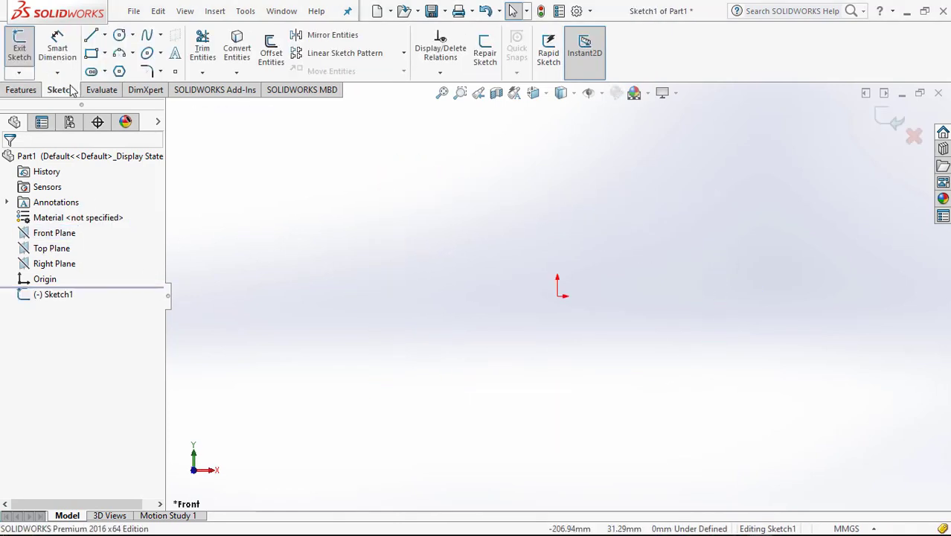
{"action": "left_click", "coordinate": [119, 35]}
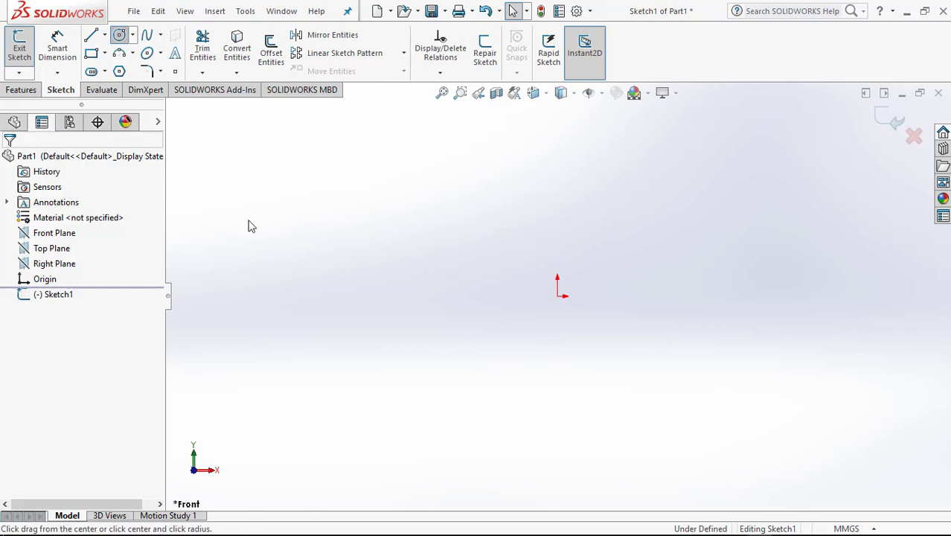
{"action": "left_click", "coordinate": [558, 296]}
{"action": "key", "text": "Escape"}
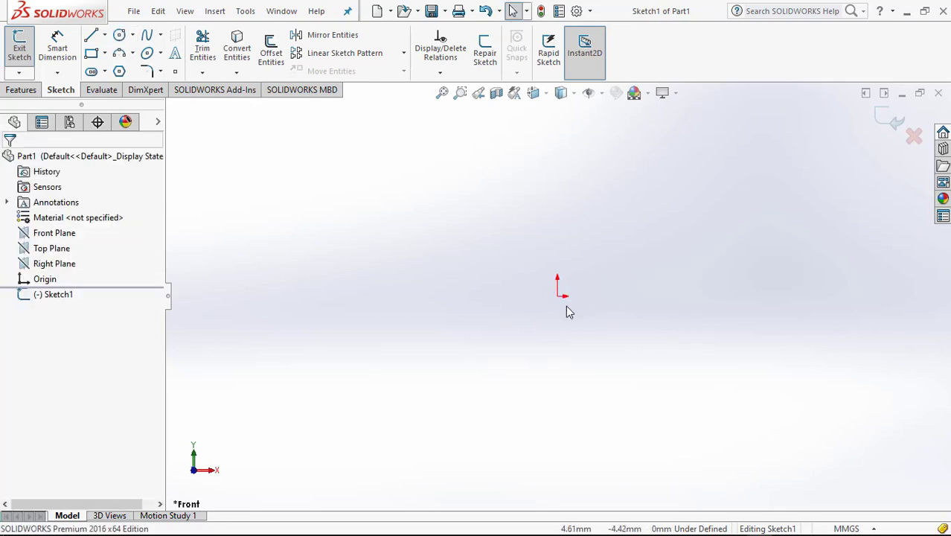
{"action": "key", "text": "s"}
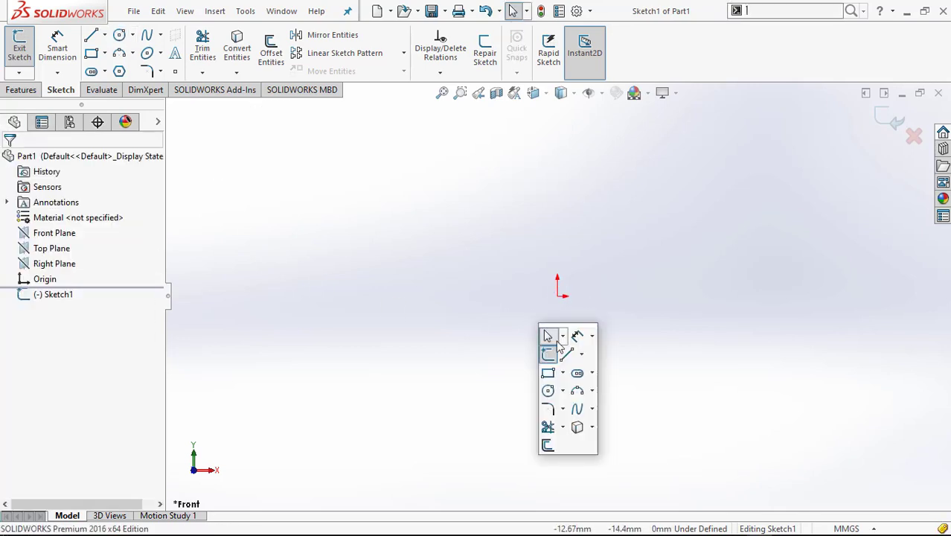
{"action": "left_click", "coordinate": [550, 390]}
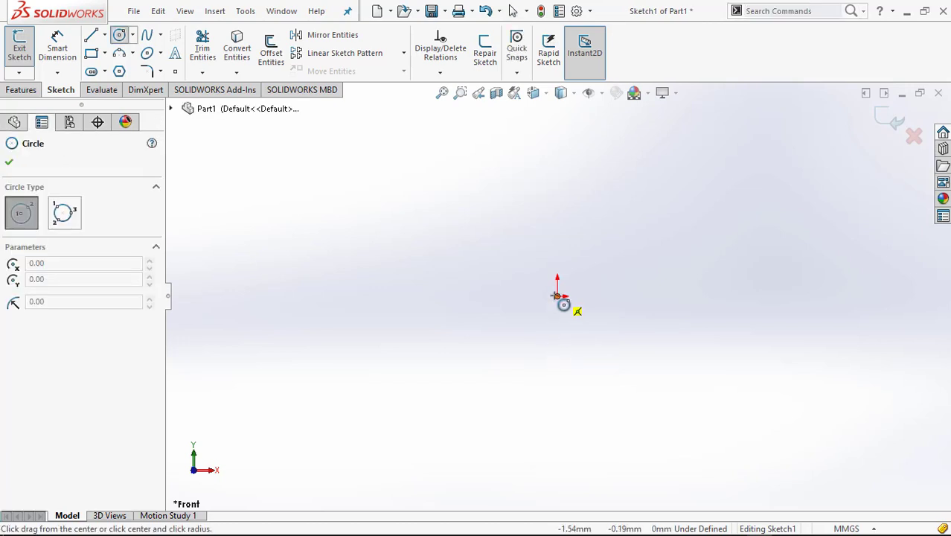
{"action": "left_click", "coordinate": [558, 296]}
{"action": "left_click", "coordinate": [529, 399]}
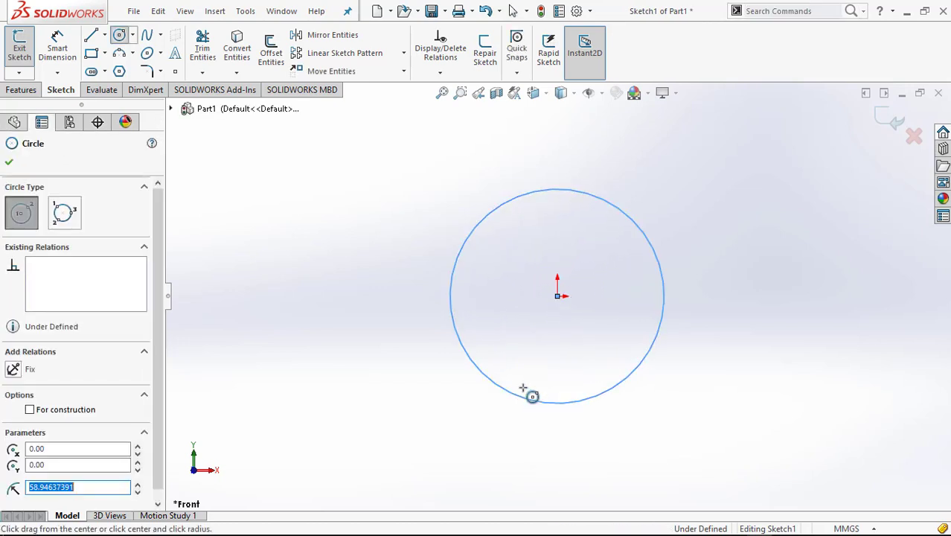
{"action": "left_click", "coordinate": [557, 296]}
{"action": "left_click", "coordinate": [557, 347]}
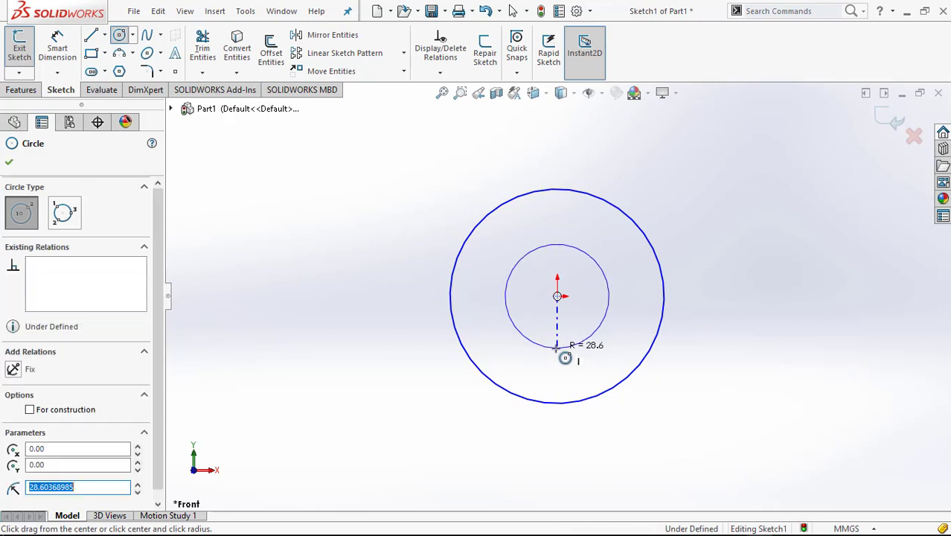
{"action": "right_click", "coordinate": [357, 347]}
{"action": "left_click", "coordinate": [372, 357]}
Dimension the outer circle's diameter and set it to 24 mm.
{"action": "right_click_drag", "start_coordinate": [368, 348], "coordinate": [376, 255]}
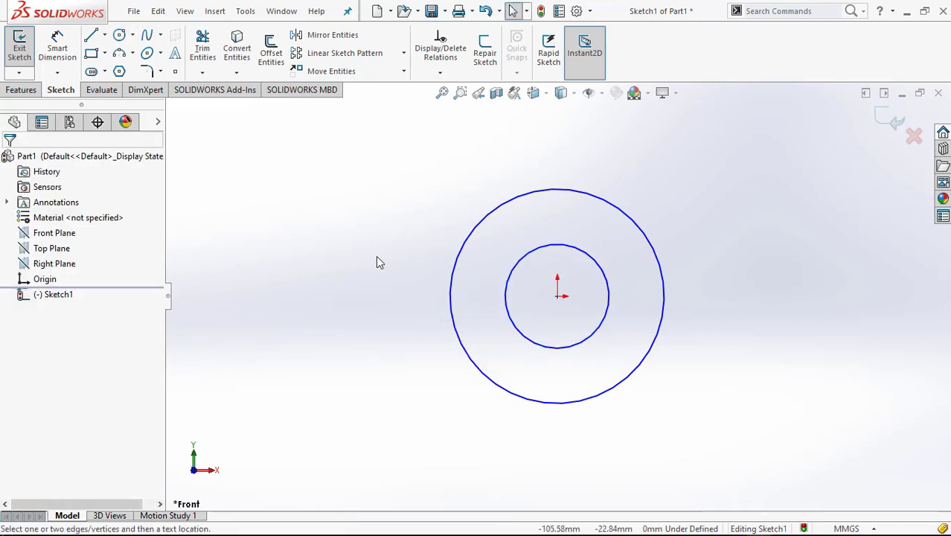
{"action": "left_click", "coordinate": [477, 230]}
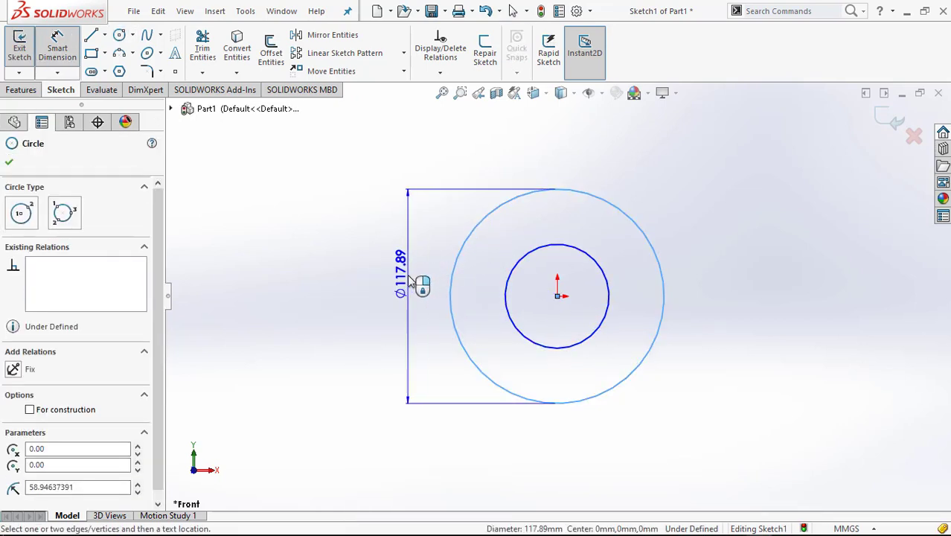
{"action": "left_click", "coordinate": [408, 281]}
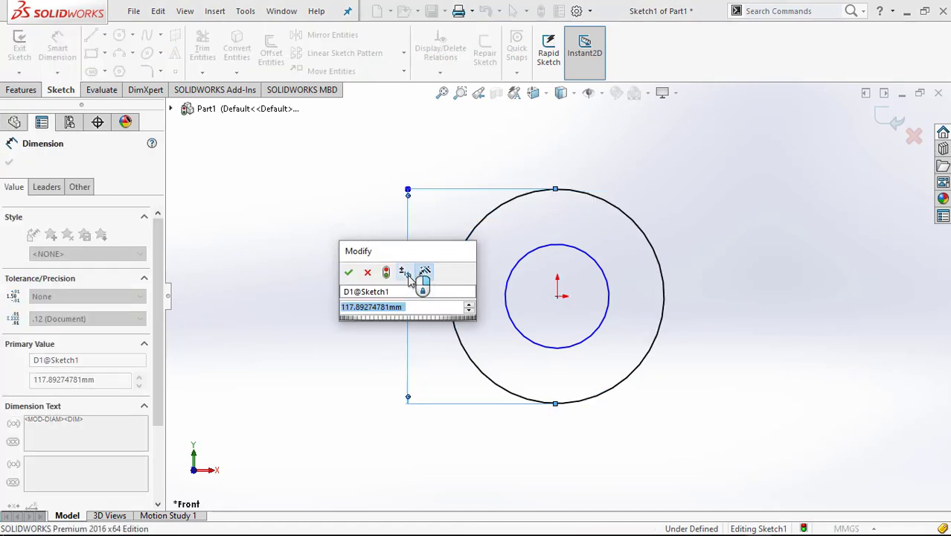
{"action": "type", "text": "24"}
{"action": "key", "text": "Return"}
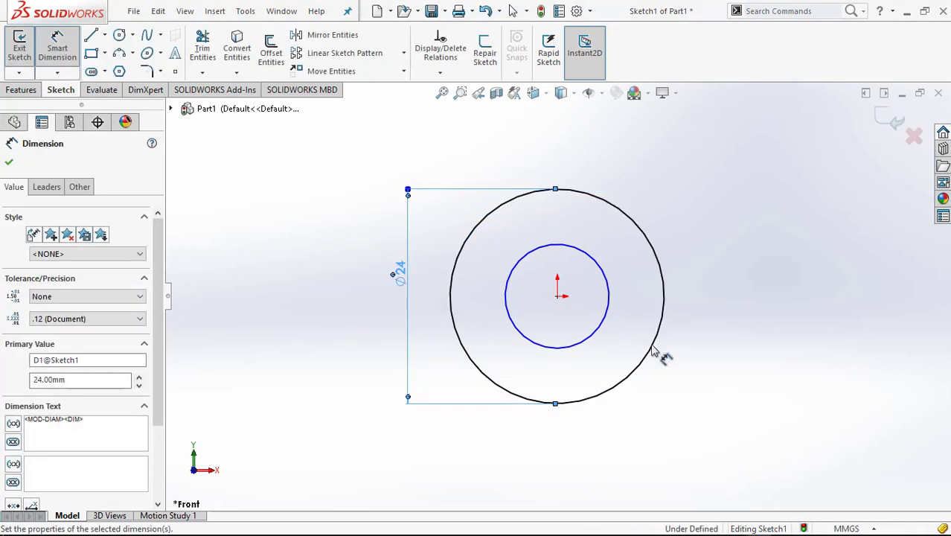
Dimension the inner circle's diameter and set it to 10 mm.
{"action": "left_click", "coordinate": [617, 304]}
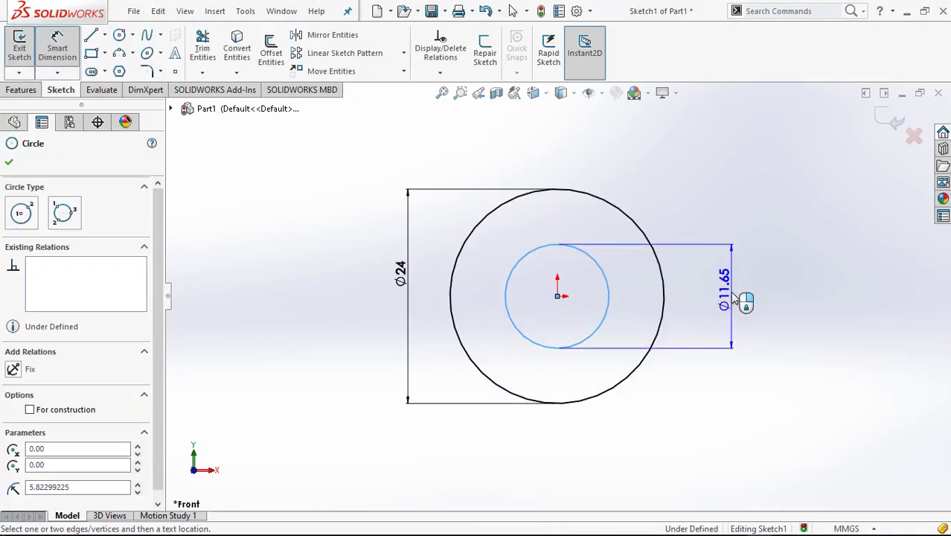
{"action": "left_click", "coordinate": [732, 298]}
{"action": "type", "text": "10"}
{"action": "key", "text": "Return"}
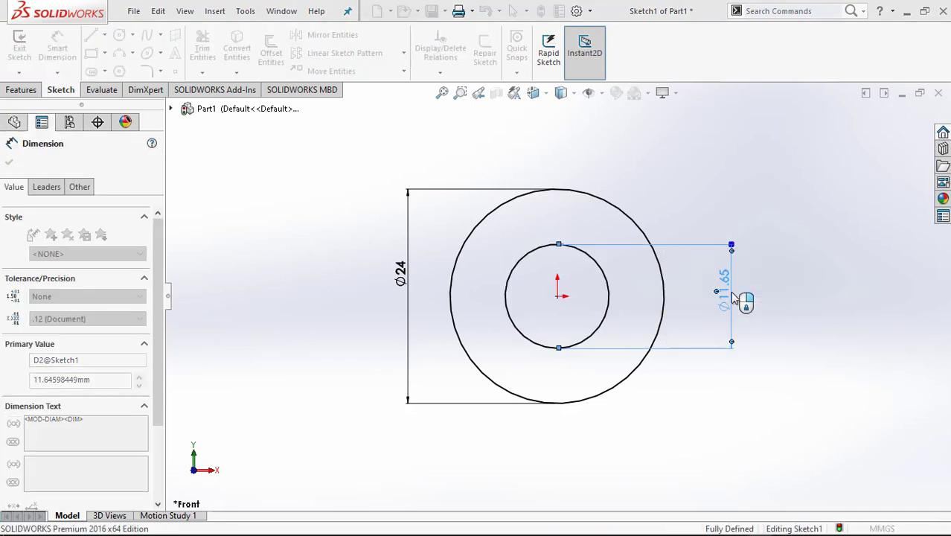
{"action": "key", "text": "Escape"}
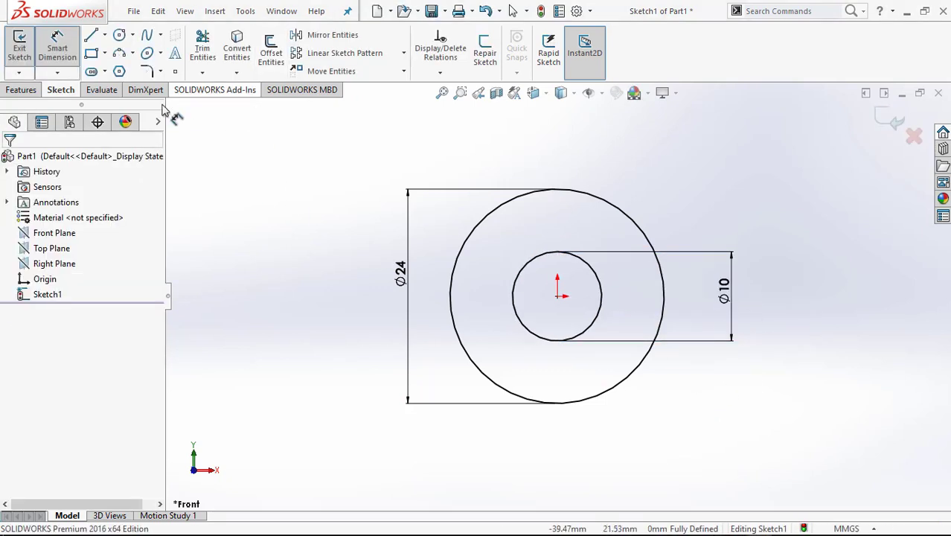
Draw a vertical centerline from the origin down to the lowest point of the outer circle.
{"action": "left_click", "coordinate": [105, 35]}
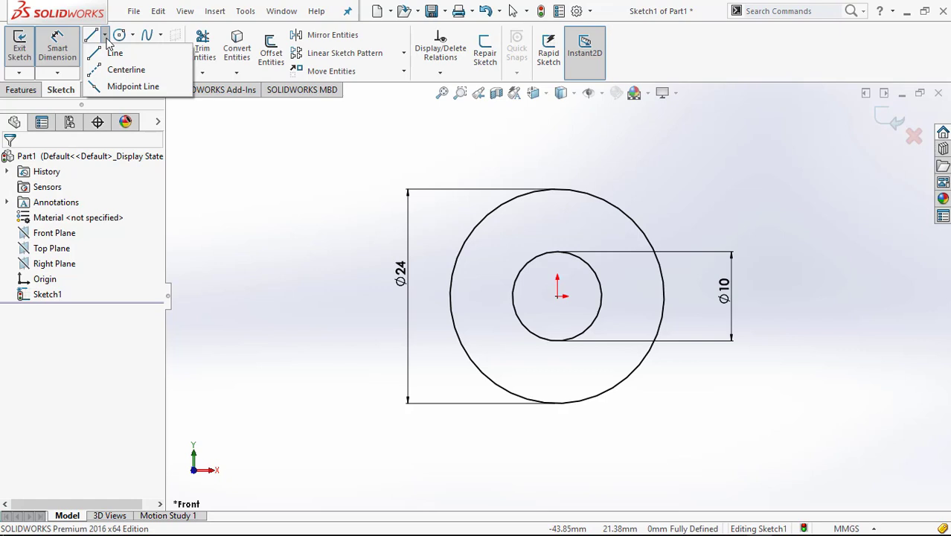
{"action": "left_click", "coordinate": [121, 69]}
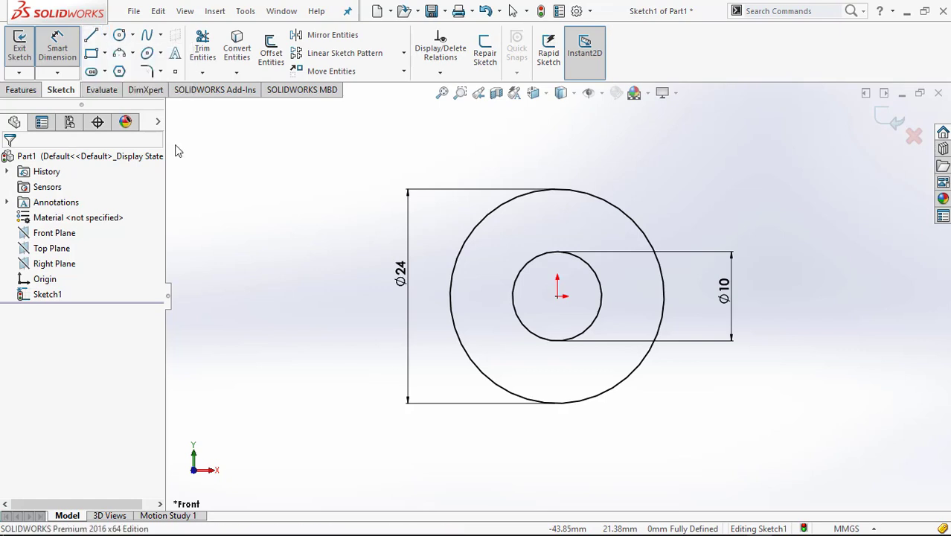
{"action": "left_click", "coordinate": [556, 296]}
{"action": "left_click", "coordinate": [557, 403]}
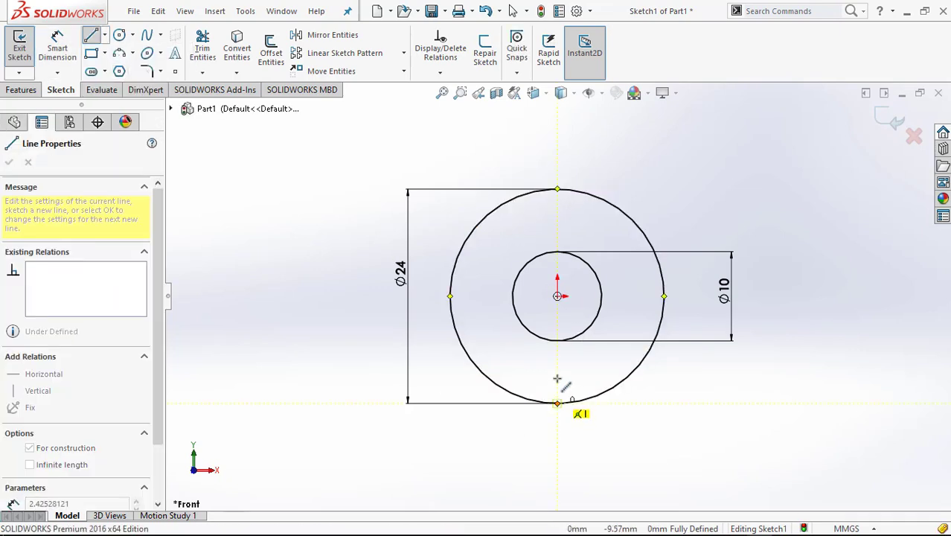
{"action": "left_click", "coordinate": [557, 296]}
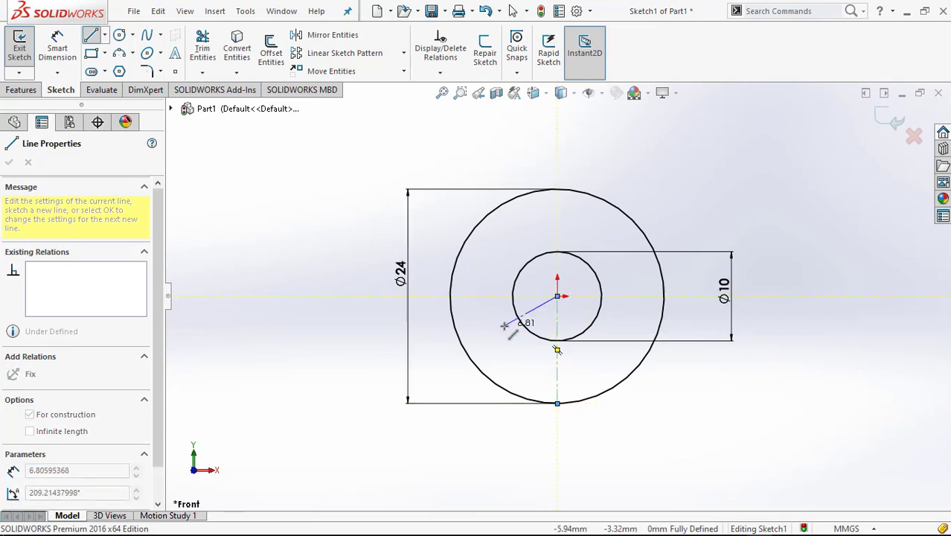
{"action": "right_click", "coordinate": [504, 325]}
{"action": "left_click", "coordinate": [546, 336]}
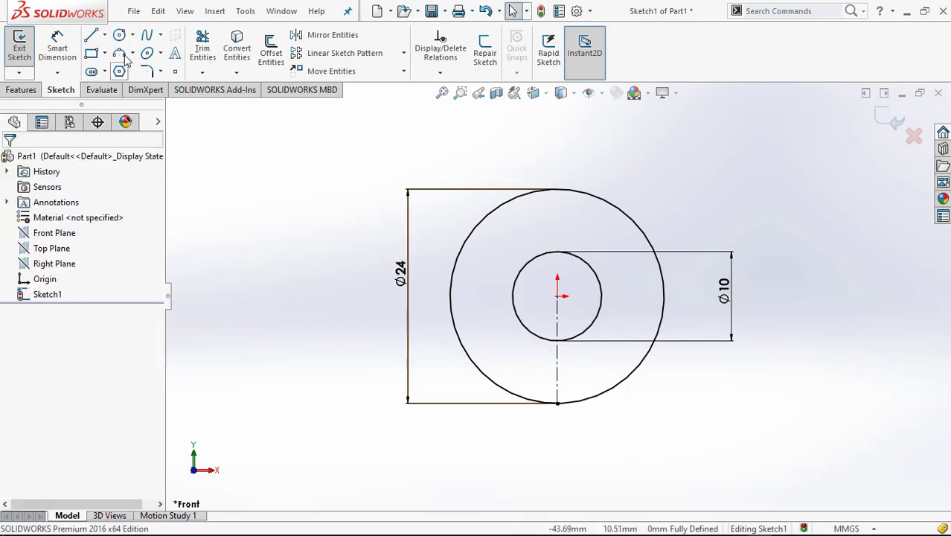
Dismiss the backup notification and close the Windows backup settings window.
{"action": "left_click", "coordinate": [104, 35]}
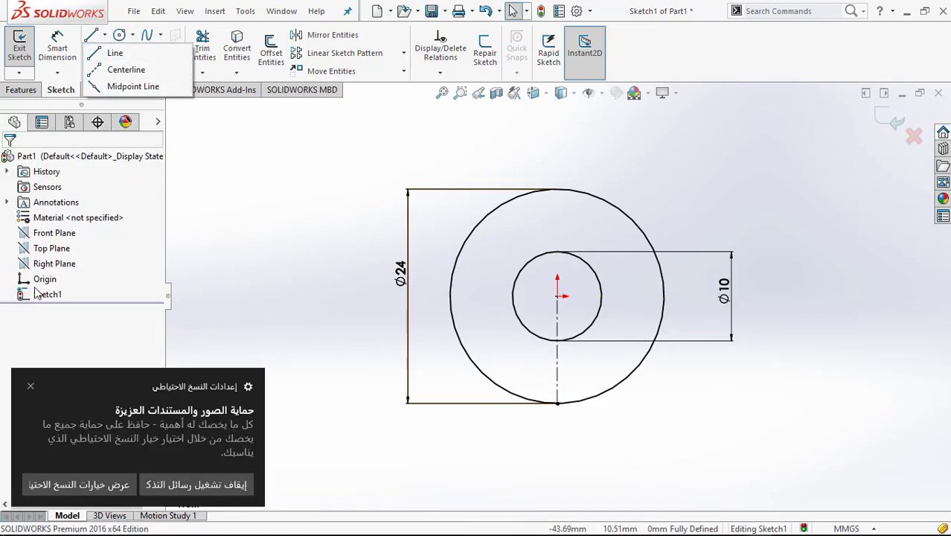
{"action": "left_click", "coordinate": [29, 385]}
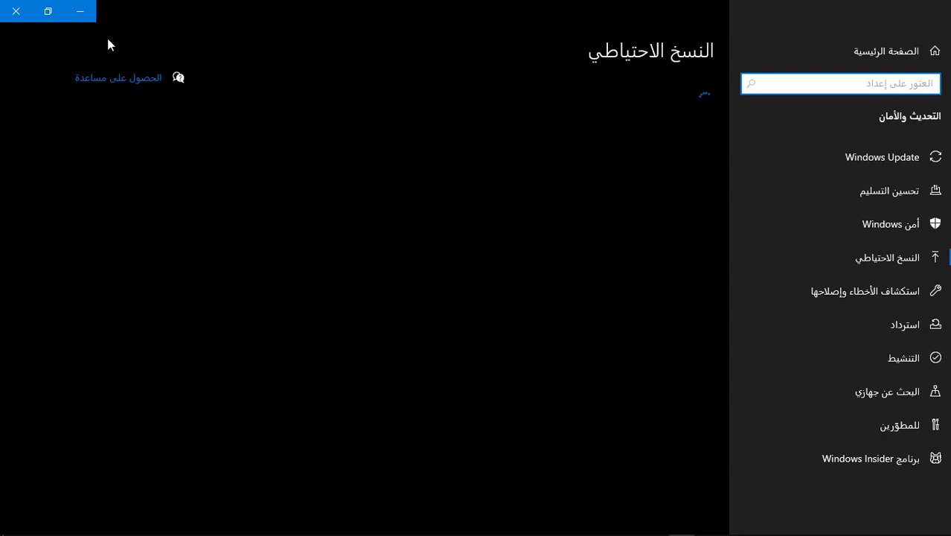
{"action": "left_click", "coordinate": [15, 12]}
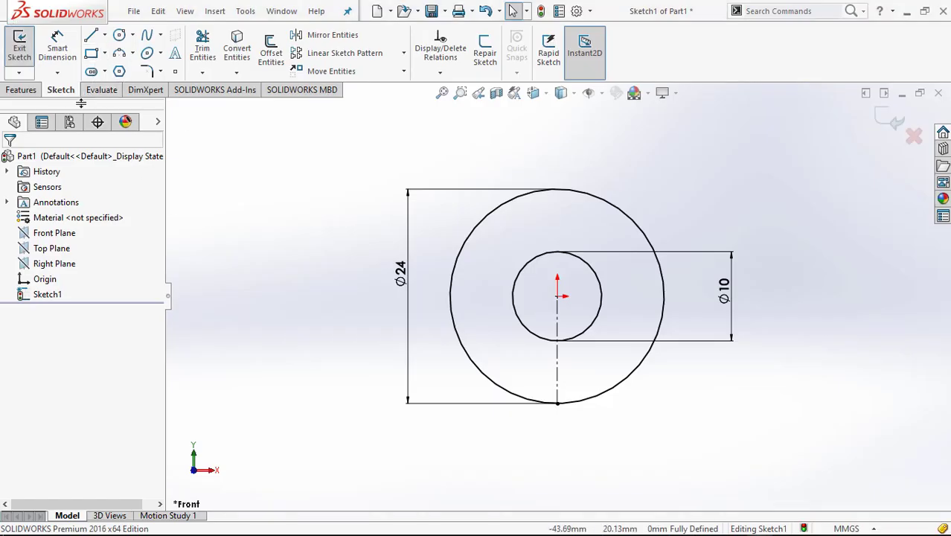
Draw a horizontal midpoint line centered on the lower centerline, plus a slanted line about 3.8 mm long from its right end to the outer circle.
{"action": "left_click", "coordinate": [105, 35]}
{"action": "left_click", "coordinate": [137, 85]}
{"action": "left_click", "coordinate": [557, 370]}
{"action": "left_click", "coordinate": [594, 369]}
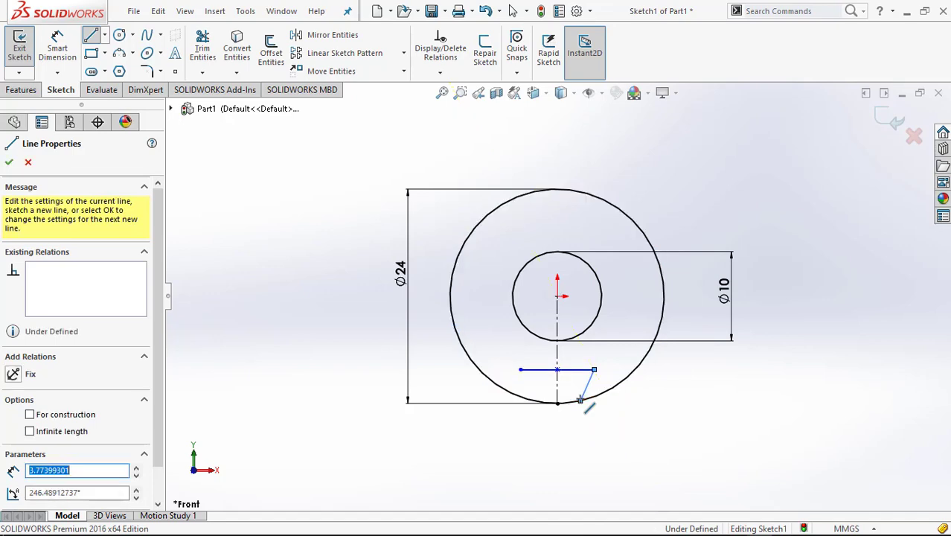
{"action": "right_click", "coordinate": [575, 378]}
{"action": "left_click", "coordinate": [590, 327]}
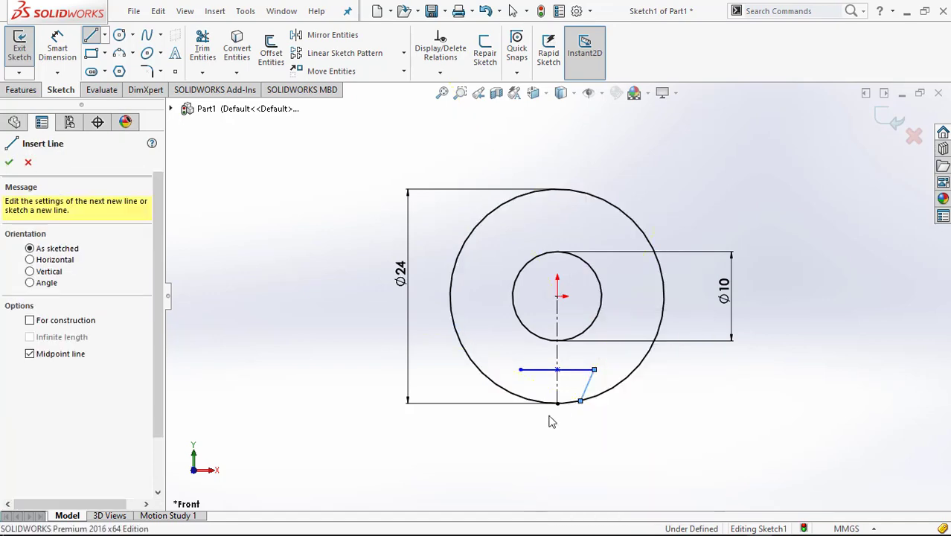
Draw a slanted line about 3.3 mm long from the horizontal line's left end down to the outer circle.
{"action": "right_click_drag", "start_coordinate": [521, 447], "coordinate": [456, 447]}
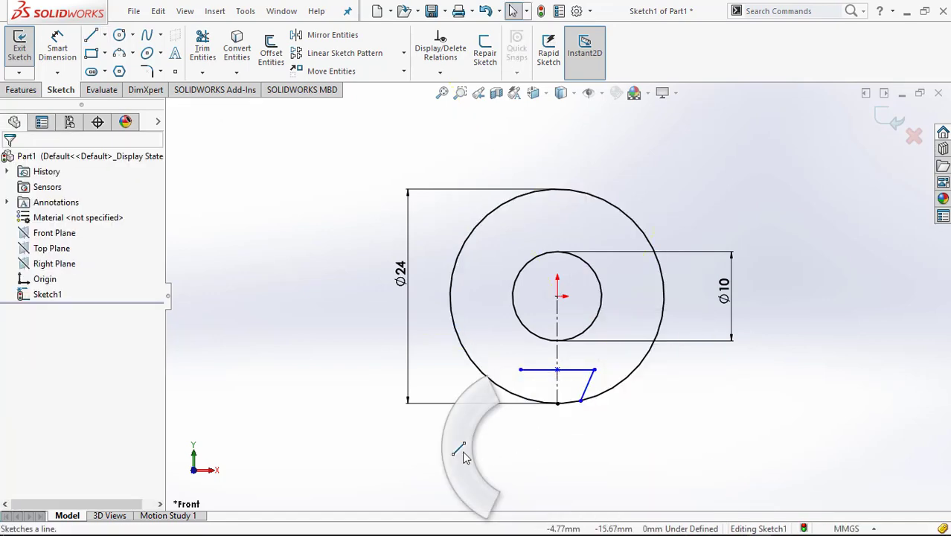
{"action": "left_click", "coordinate": [520, 369]}
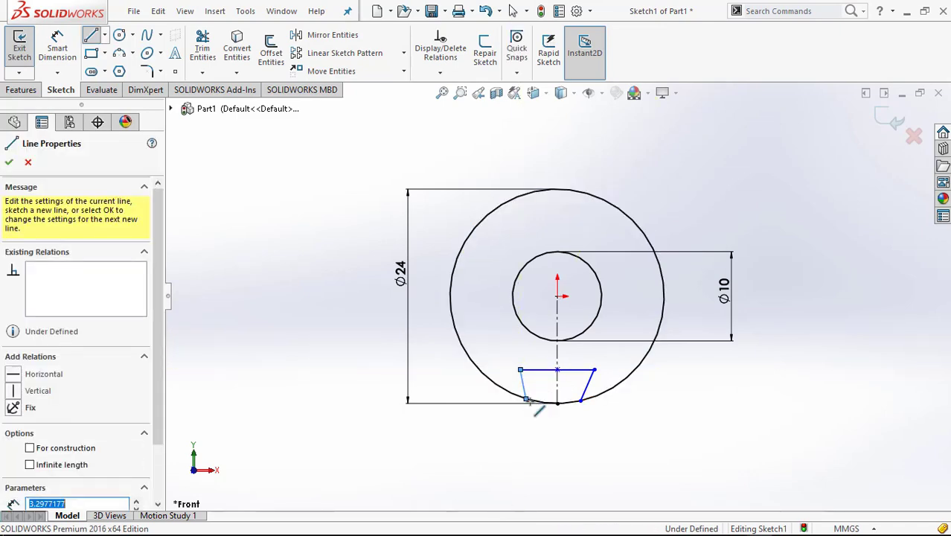
{"action": "left_click", "coordinate": [525, 399]}
{"action": "right_click", "coordinate": [551, 319]}
{"action": "left_click", "coordinate": [580, 328]}
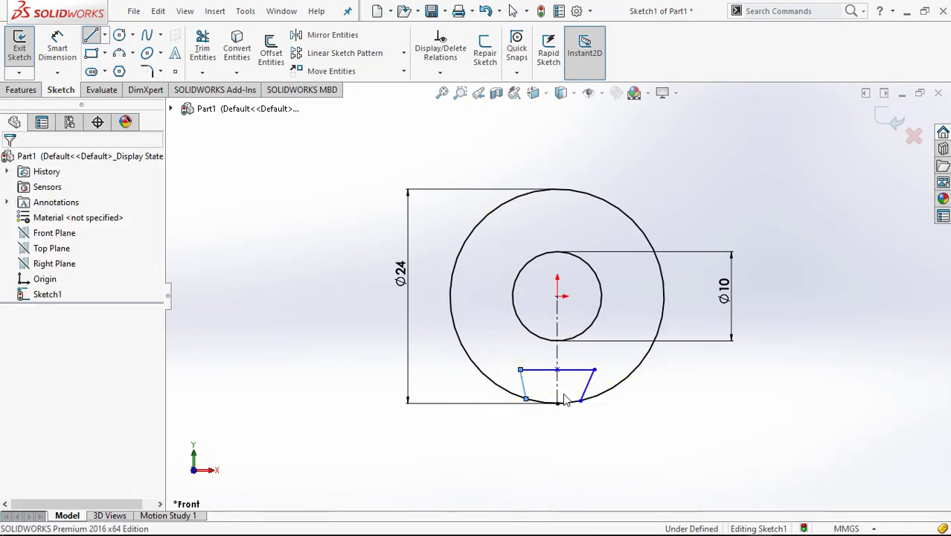
Make the two slanted lines of the notch symmetric about the vertical centerline.
{"action": "left_click", "coordinate": [586, 386]}
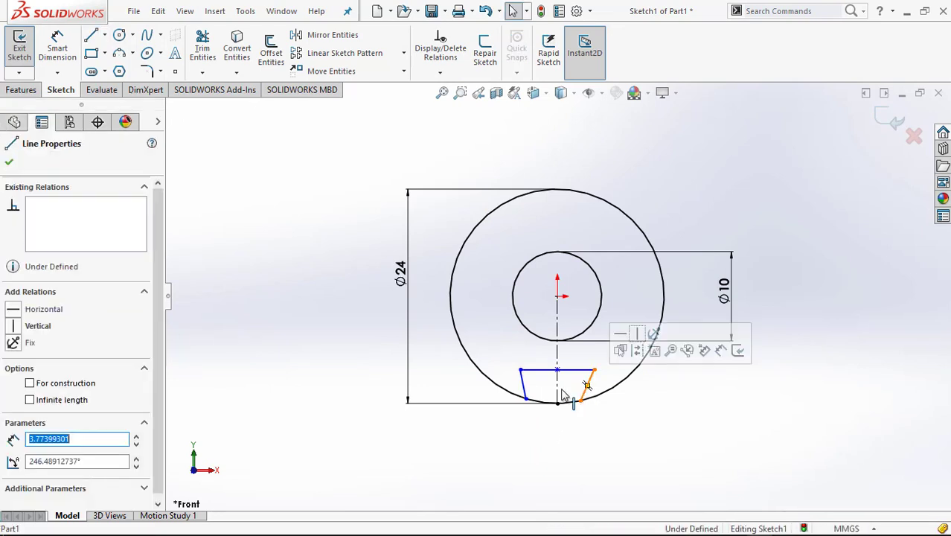
{"action": "left_click", "coordinate": [557, 394], "text": "ctrl"}
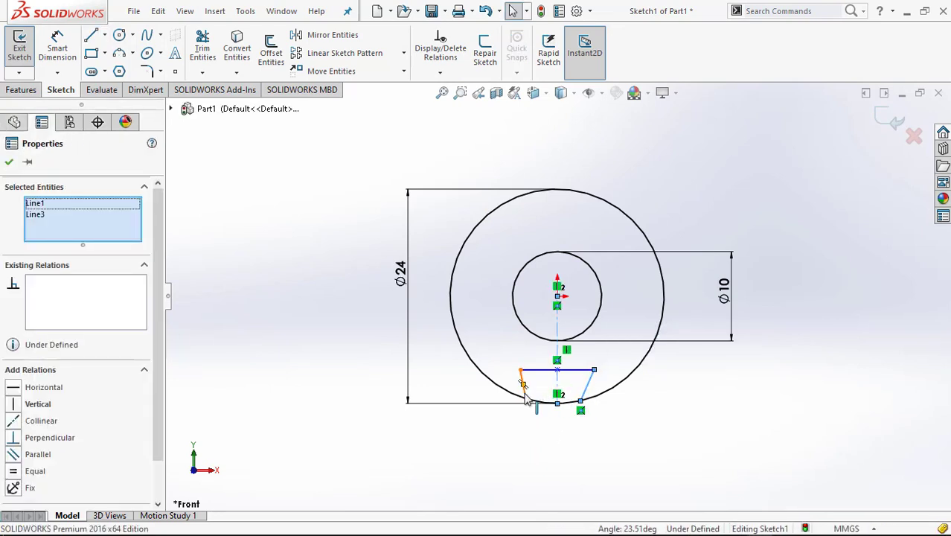
{"action": "left_click", "coordinate": [523, 389], "text": "ctrl"}
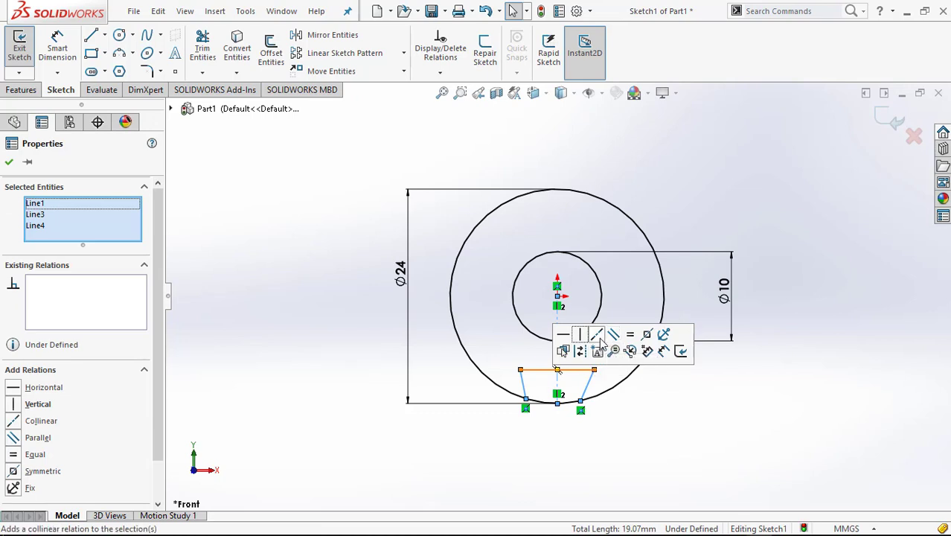
{"action": "left_click", "coordinate": [647, 333]}
{"action": "left_click", "coordinate": [42, 470]}
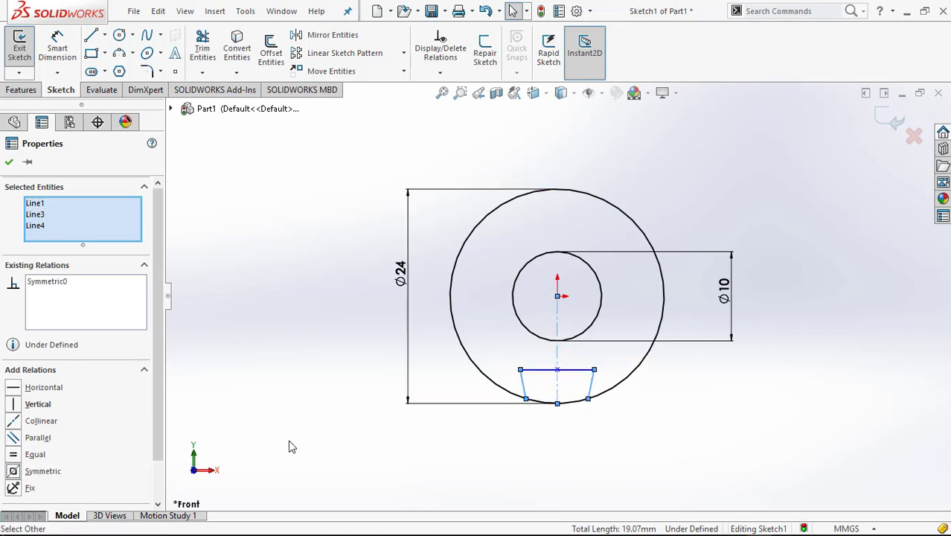
{"action": "left_click", "coordinate": [331, 421]}
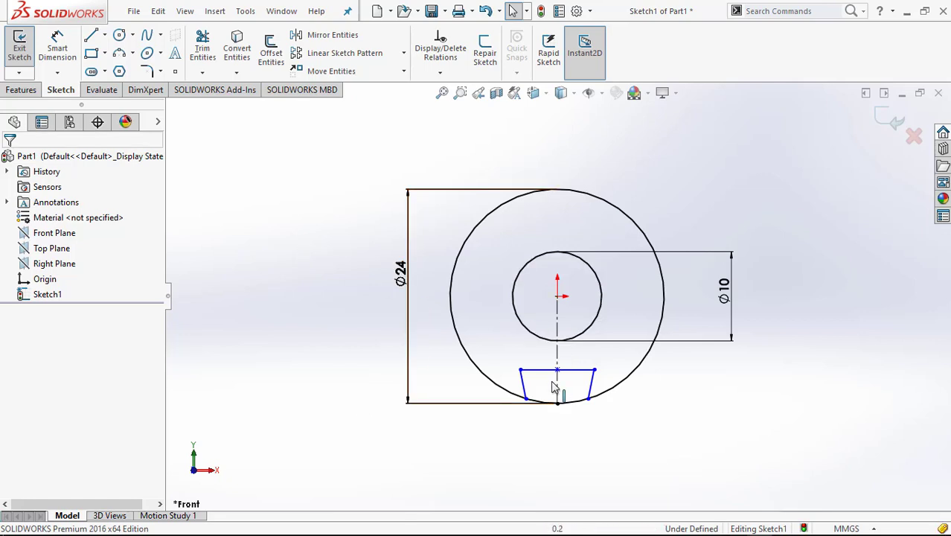
Fillet the two inner corners of the notch with a 1 mm radius, accepting the removal of the equal-distance relations.
{"action": "scroll", "coordinate": [554, 394], "scroll_direction": "down", "scroll_amount": 2}
{"action": "scroll", "coordinate": [549, 399], "scroll_direction": "down", "scroll_amount": 1}
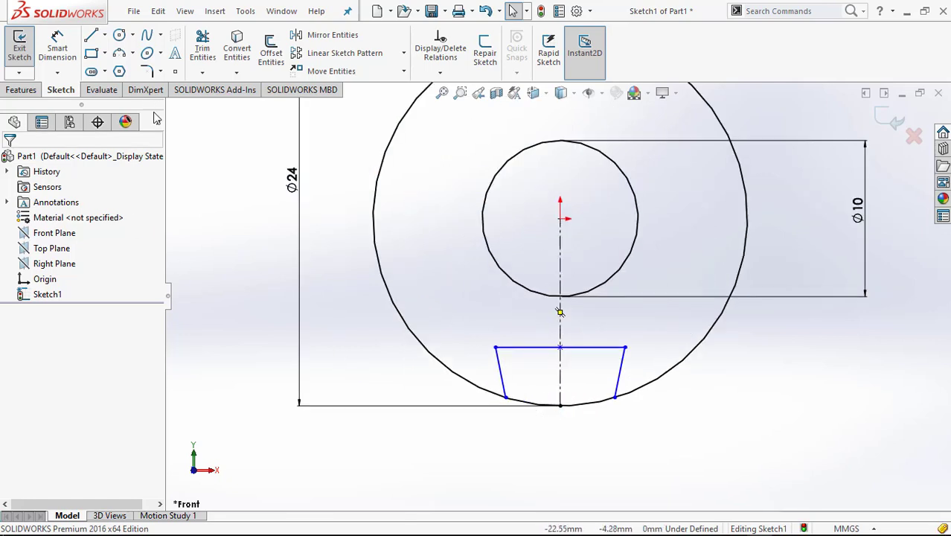
{"action": "left_click", "coordinate": [148, 71]}
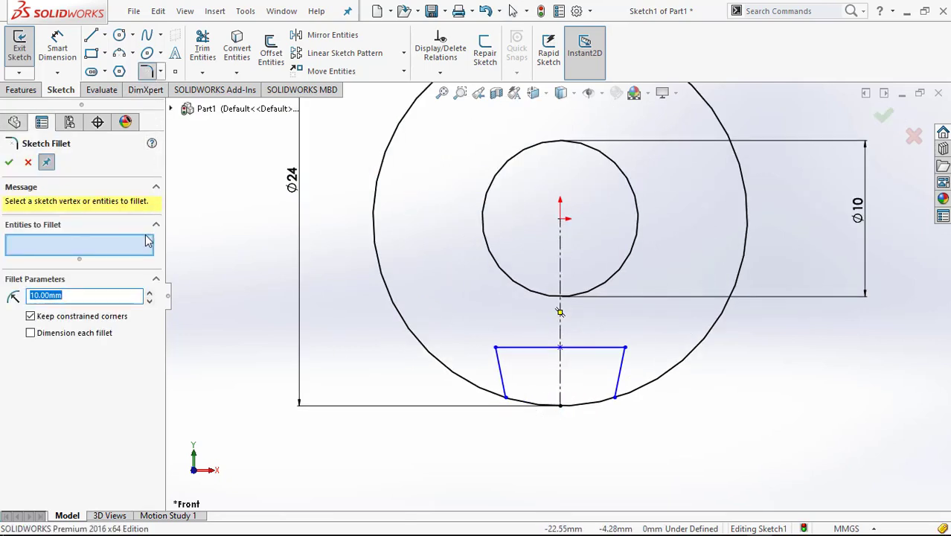
{"action": "left_click", "coordinate": [626, 348]}
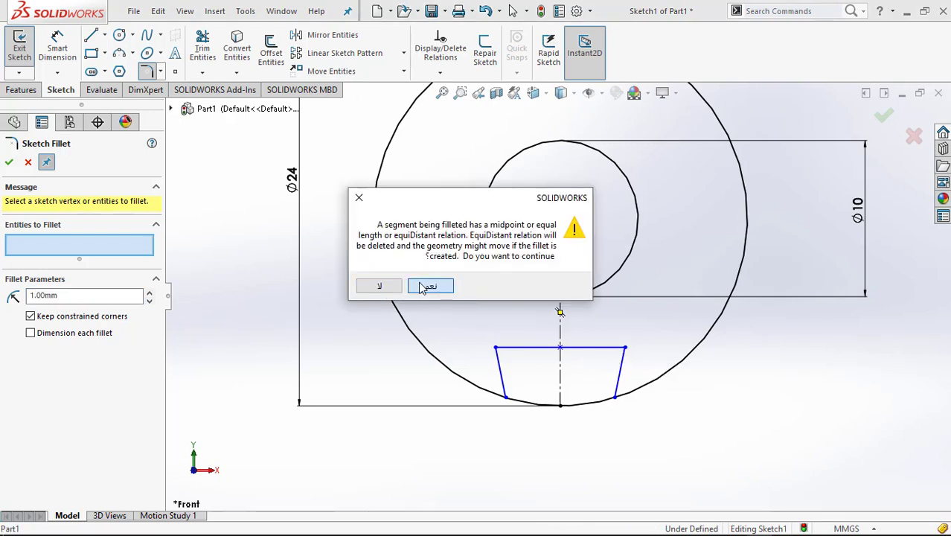
{"action": "left_click", "coordinate": [427, 286]}
{"action": "left_click", "coordinate": [495, 350]}
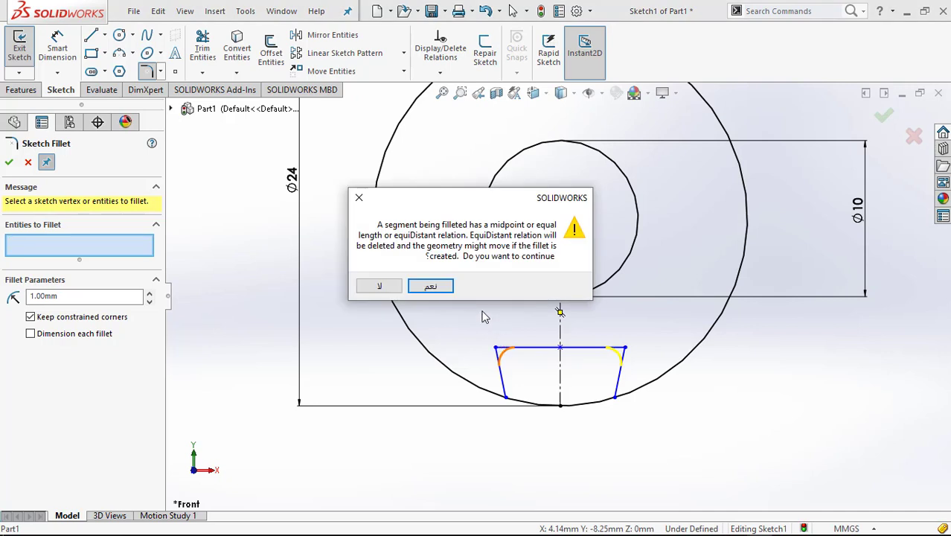
{"action": "left_click", "coordinate": [430, 287]}
{"action": "left_click", "coordinate": [8, 163]}
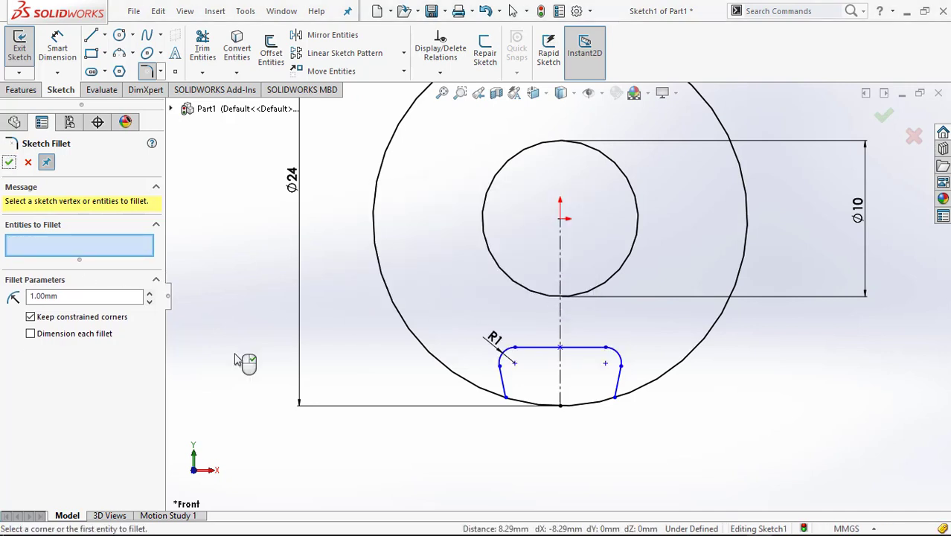
Dimension the notch's horizontal line to a length of 4 mm.
{"action": "left_click", "coordinate": [58, 48]}
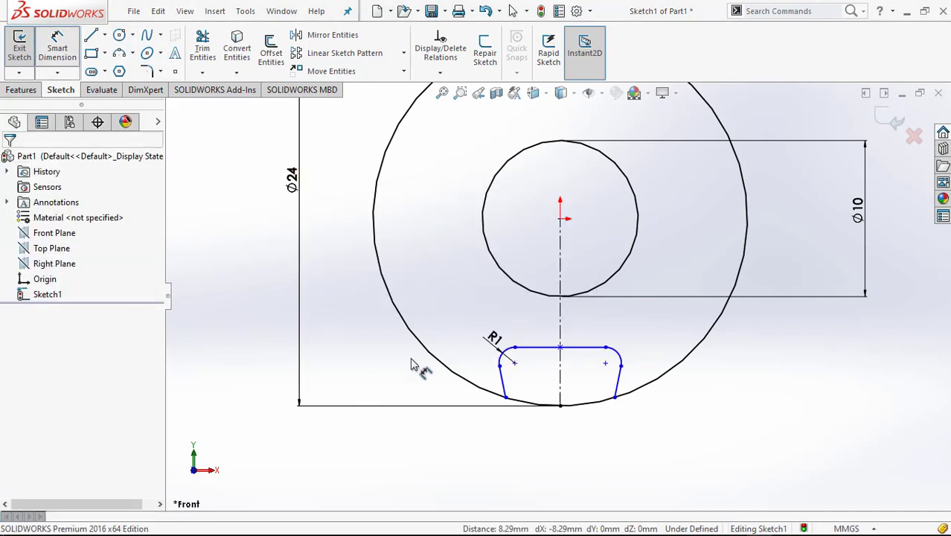
{"action": "left_click", "coordinate": [538, 348]}
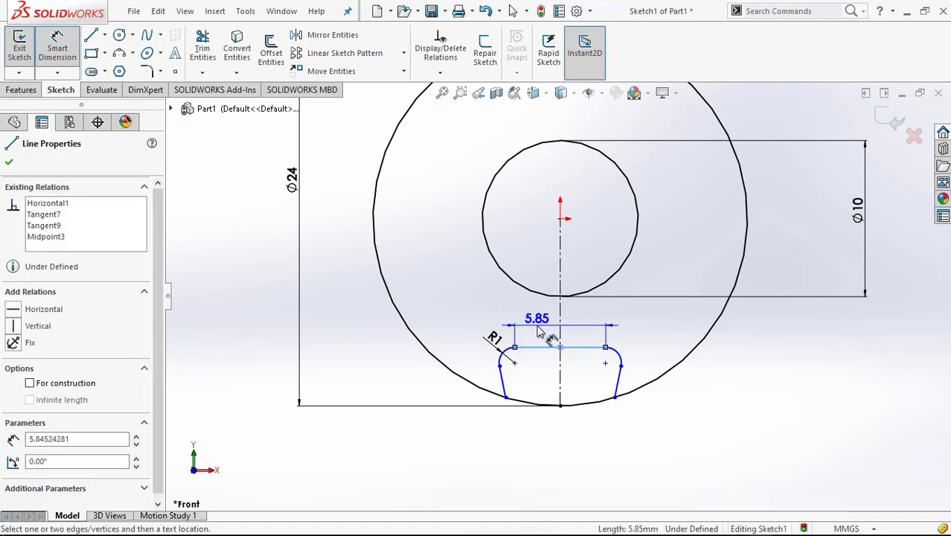
{"action": "left_click", "coordinate": [540, 327]}
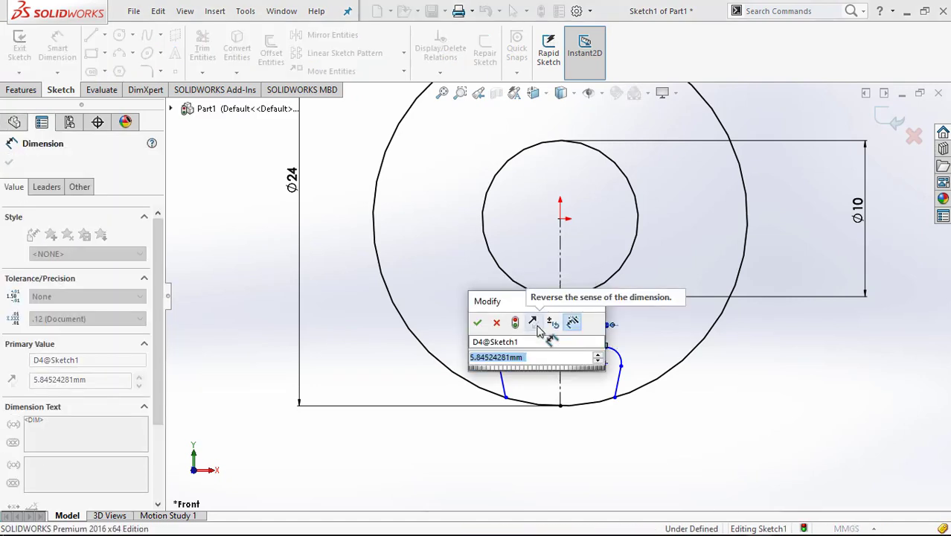
{"action": "key", "text": "Return"}
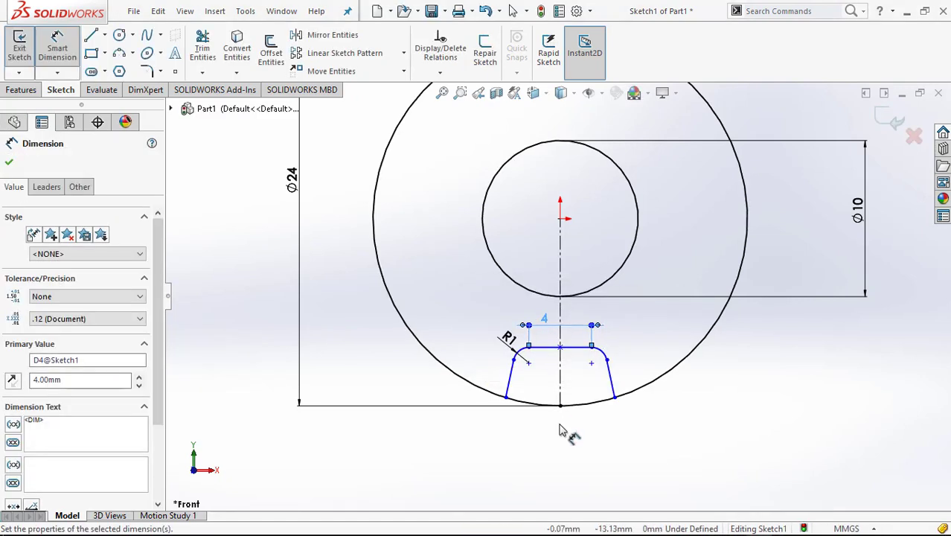
Dimension the angle between the notch's right slanted line and its horizontal line to 75°.
{"action": "scroll", "coordinate": [605, 405], "scroll_direction": "down", "scroll_amount": 1}
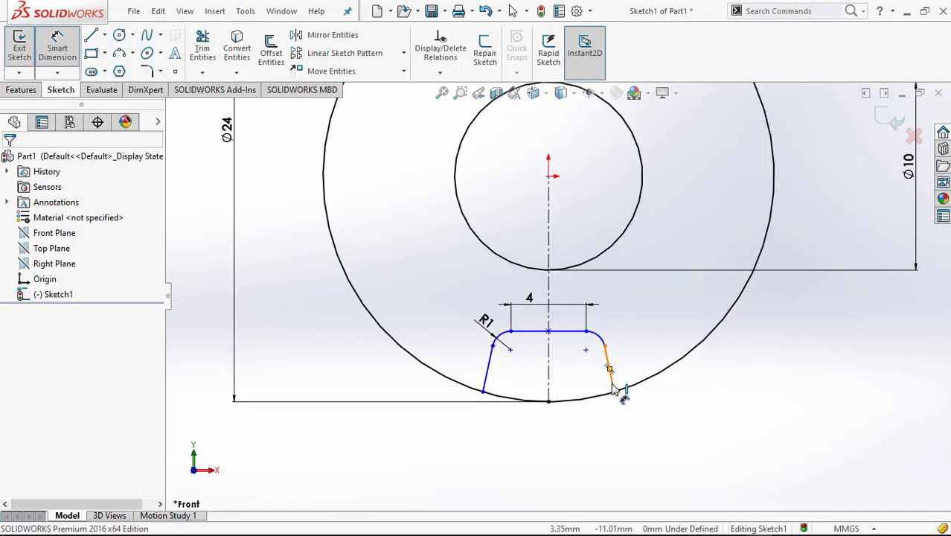
{"action": "left_click", "coordinate": [611, 378]}
{"action": "left_click", "coordinate": [566, 331]}
{"action": "left_click", "coordinate": [570, 372]}
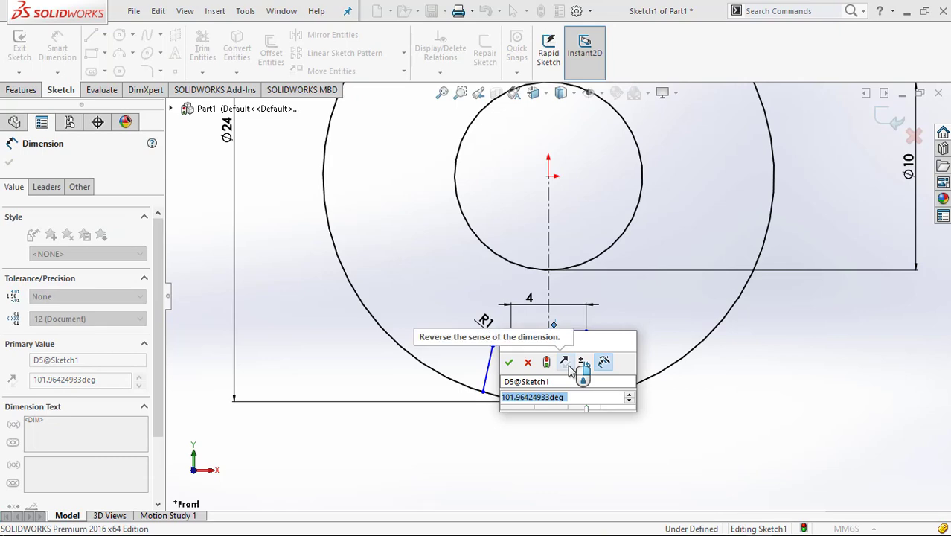
{"action": "type", "text": "75"}
{"action": "key", "text": "Return"}
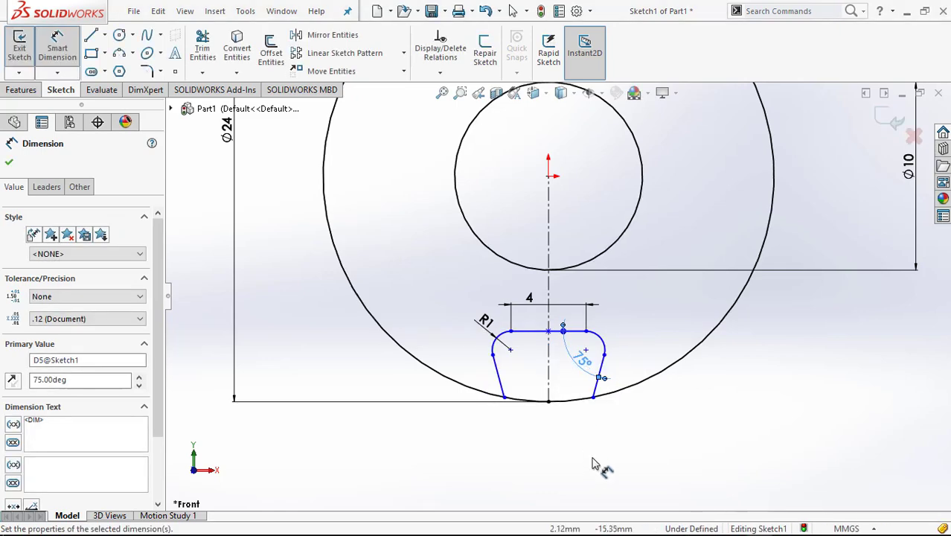
{"action": "left_click", "coordinate": [601, 463]}
Dimension the notch's right slanted line to a length of 2 mm.
{"action": "scroll", "coordinate": [612, 424], "scroll_direction": "down", "scroll_amount": 5}
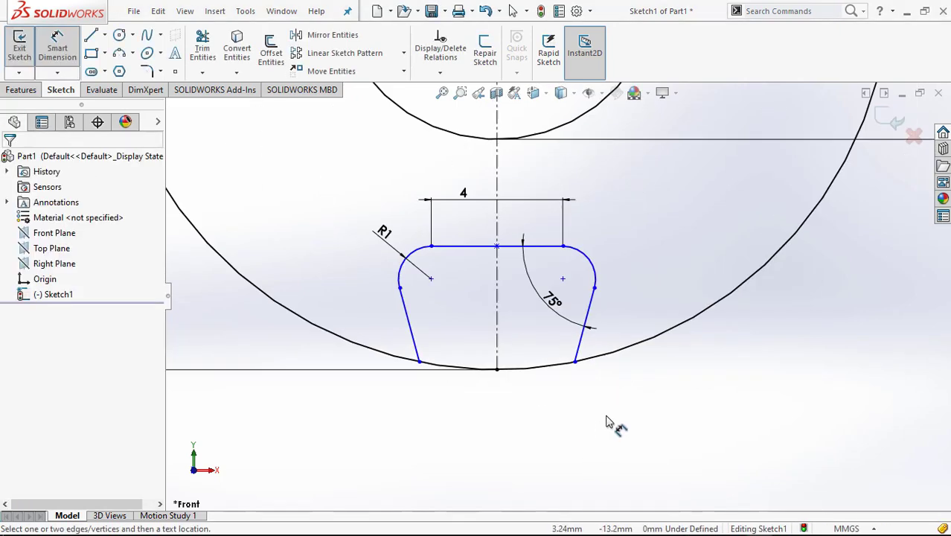
{"action": "left_click", "coordinate": [574, 327]}
{"action": "left_click", "coordinate": [590, 329]}
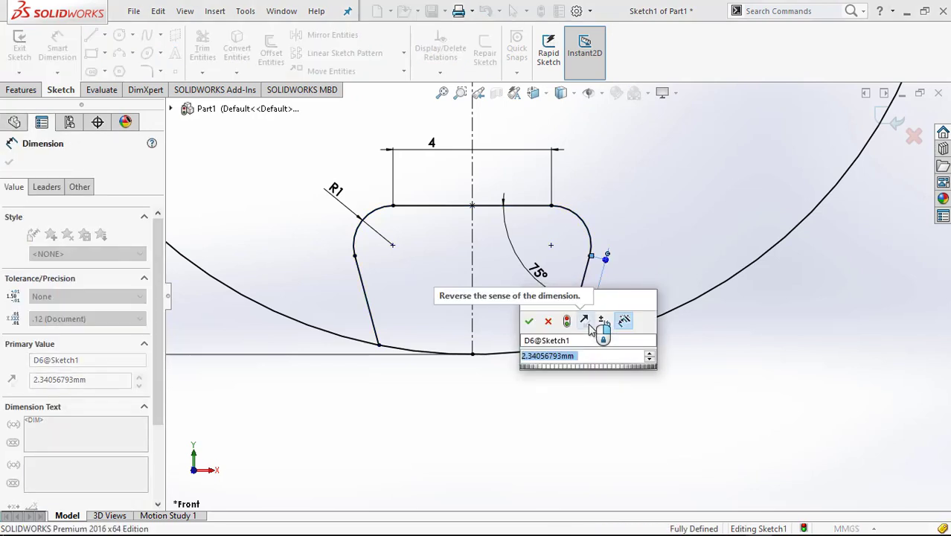
{"action": "type", "text": "2"}
{"action": "key", "text": "Return"}
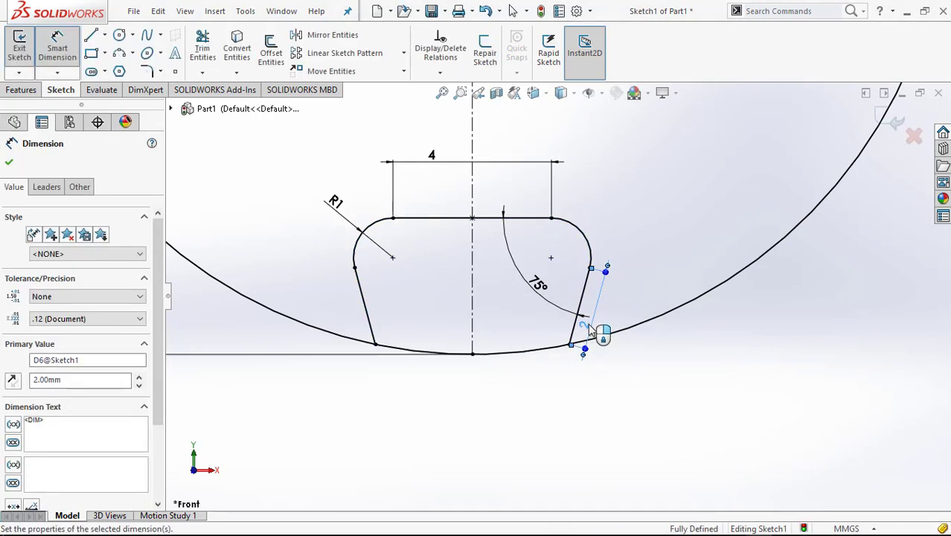
{"action": "left_click", "coordinate": [548, 415]}
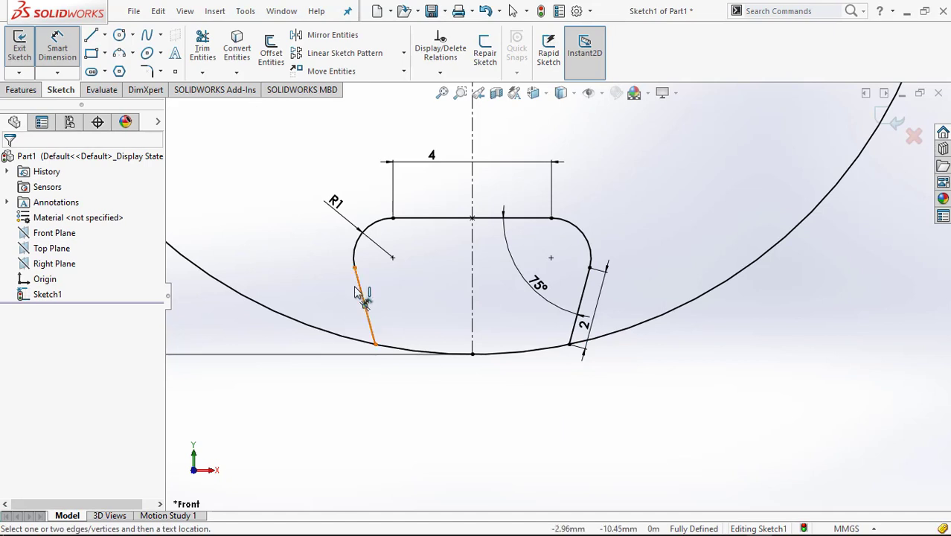
Trim away the outer circle's arc across the notch opening between the two slanted lines.
{"action": "left_click", "coordinate": [203, 49]}
{"action": "left_click_drag", "start_coordinate": [431, 369], "coordinate": [437, 360]}
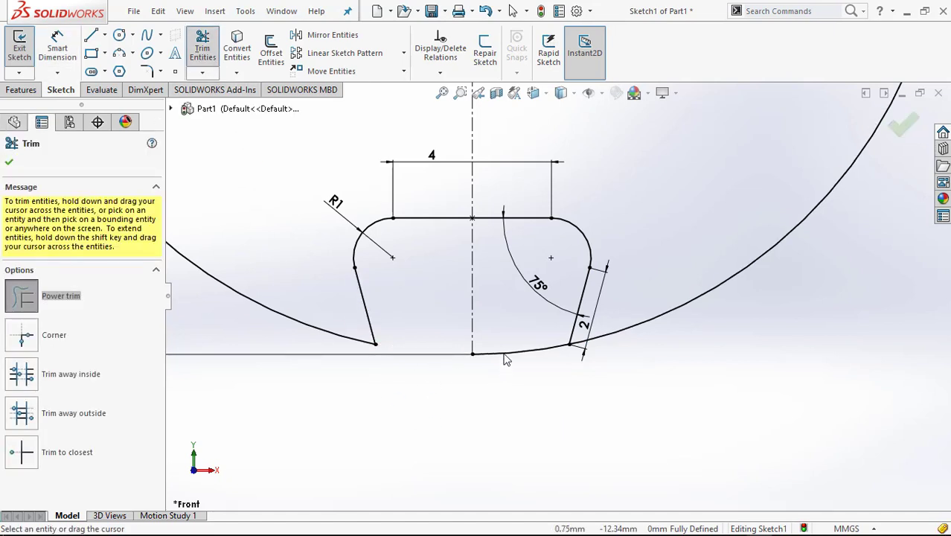
{"action": "left_click_drag", "start_coordinate": [504, 355], "coordinate": [447, 359]}
{"action": "left_click", "coordinate": [9, 162]}
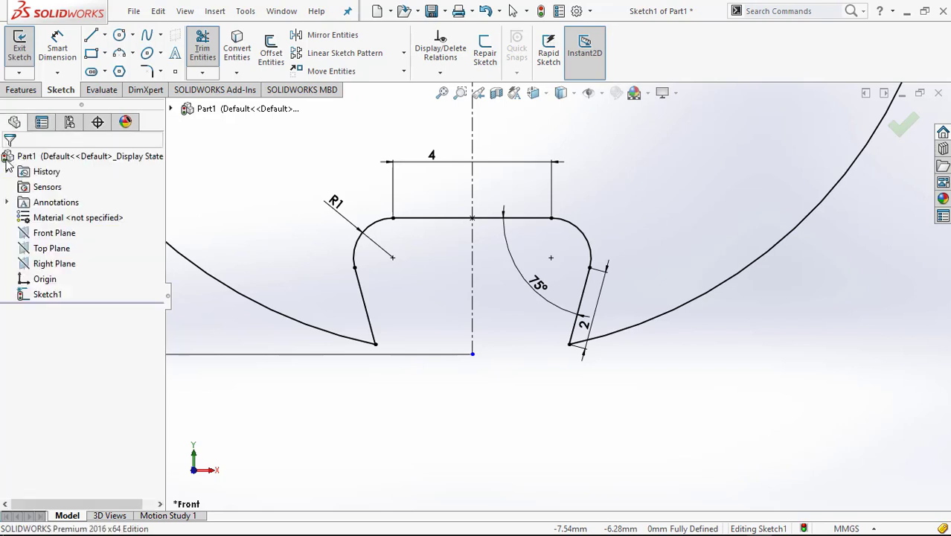
Fillet the two corners where the slanted lines meet the outer circle with a 0.25 mm radius.
{"action": "left_click", "coordinate": [146, 72]}
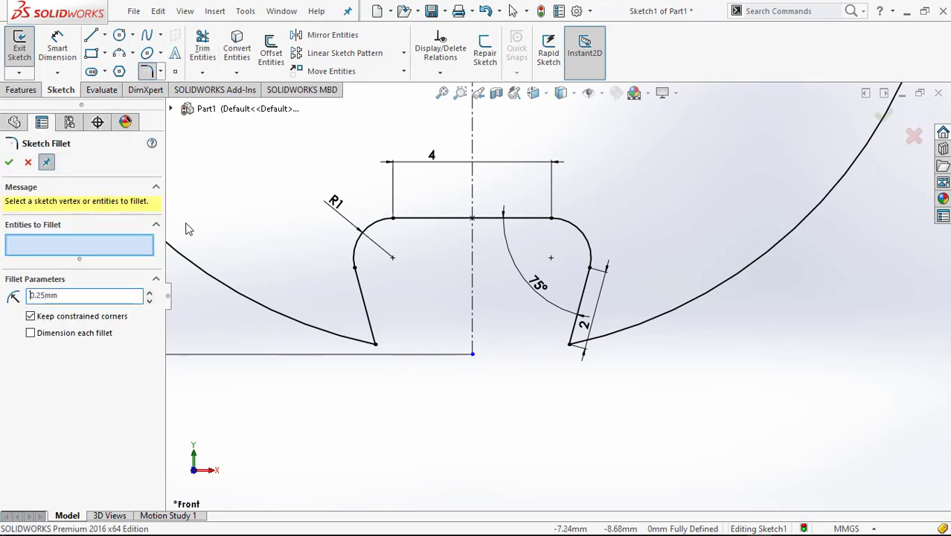
{"action": "left_click", "coordinate": [10, 163]}
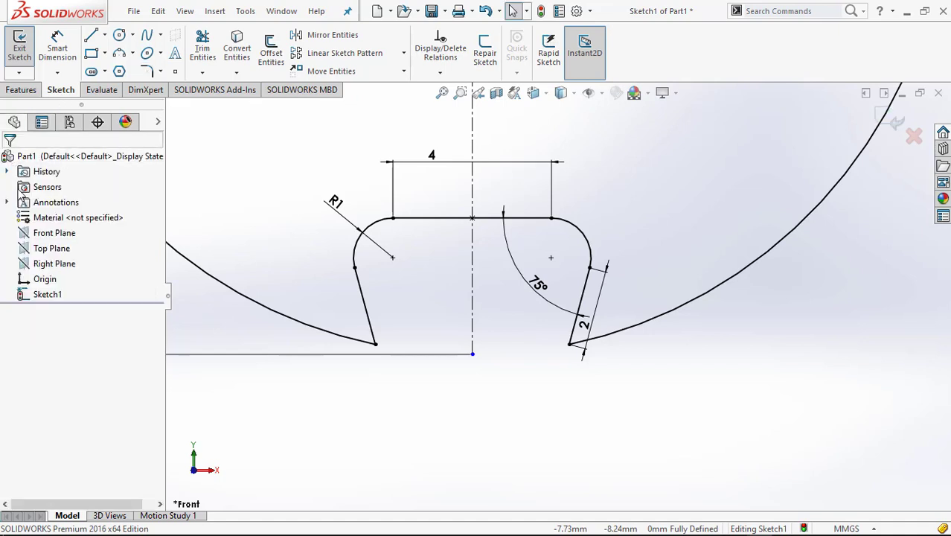
{"action": "left_click", "coordinate": [146, 71]}
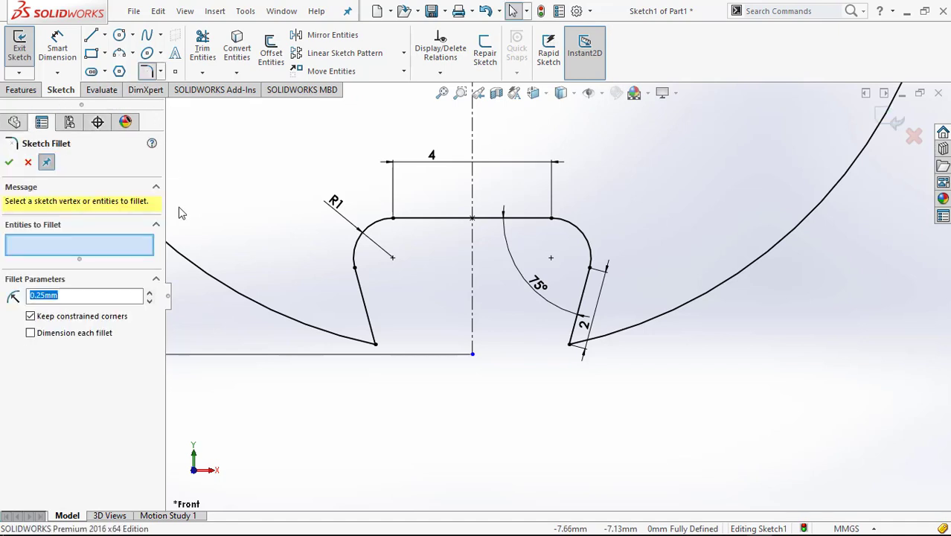
{"action": "left_click", "coordinate": [372, 340]}
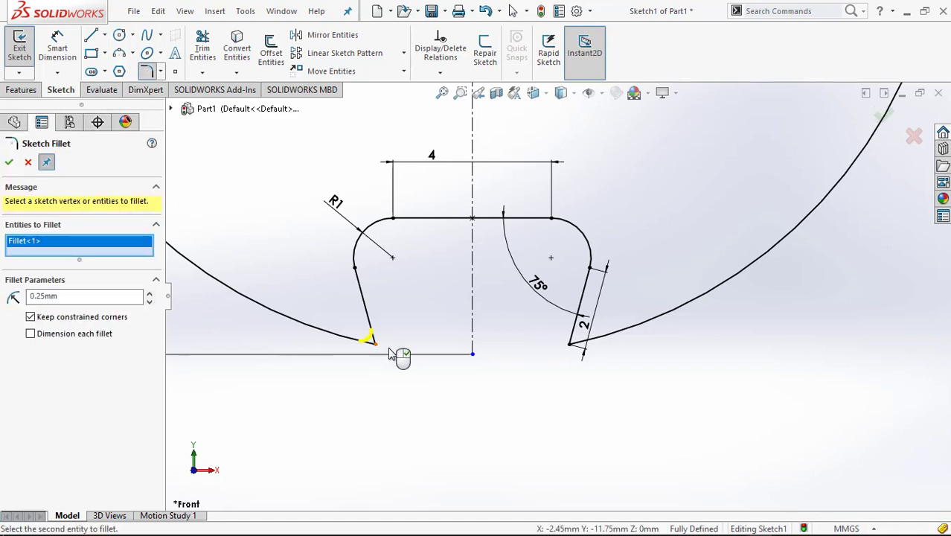
{"action": "left_click", "coordinate": [573, 346]}
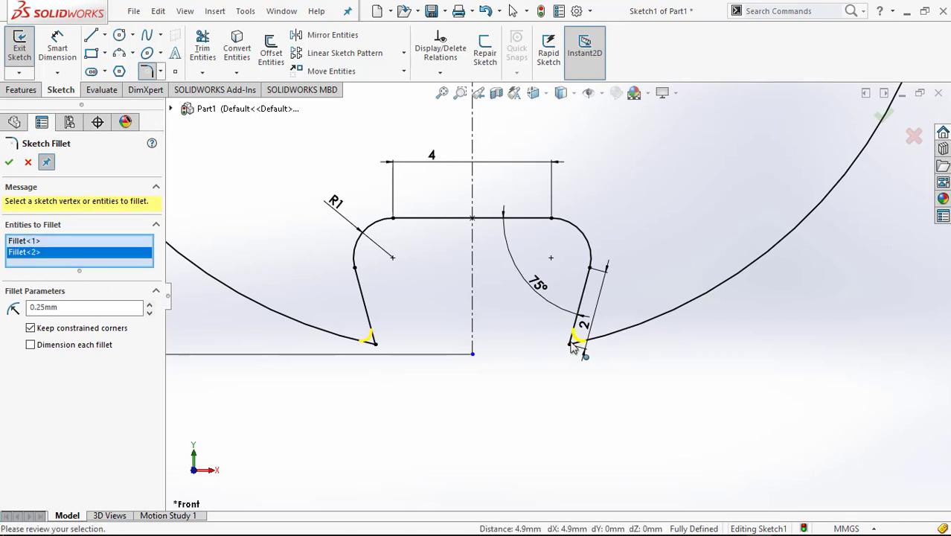
{"action": "left_click", "coordinate": [8, 163]}
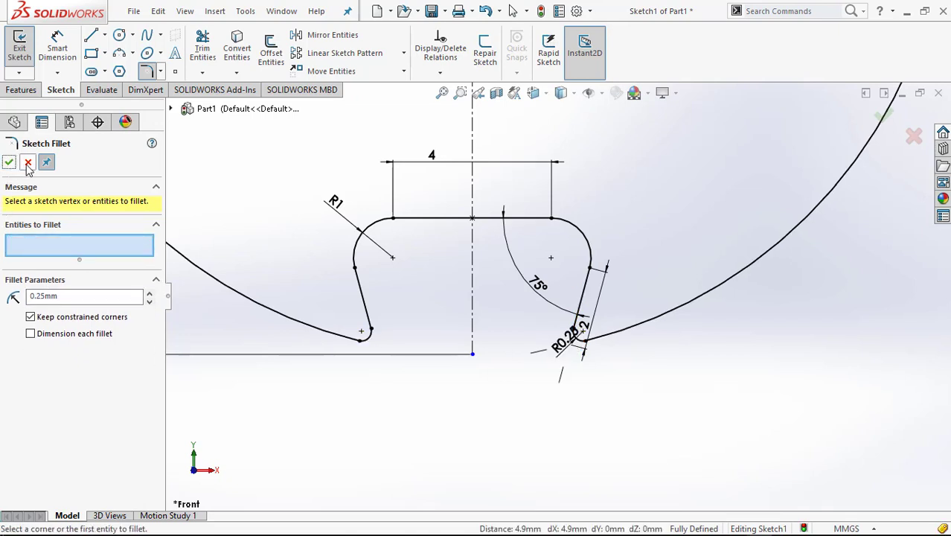
{"action": "left_click", "coordinate": [28, 163]}
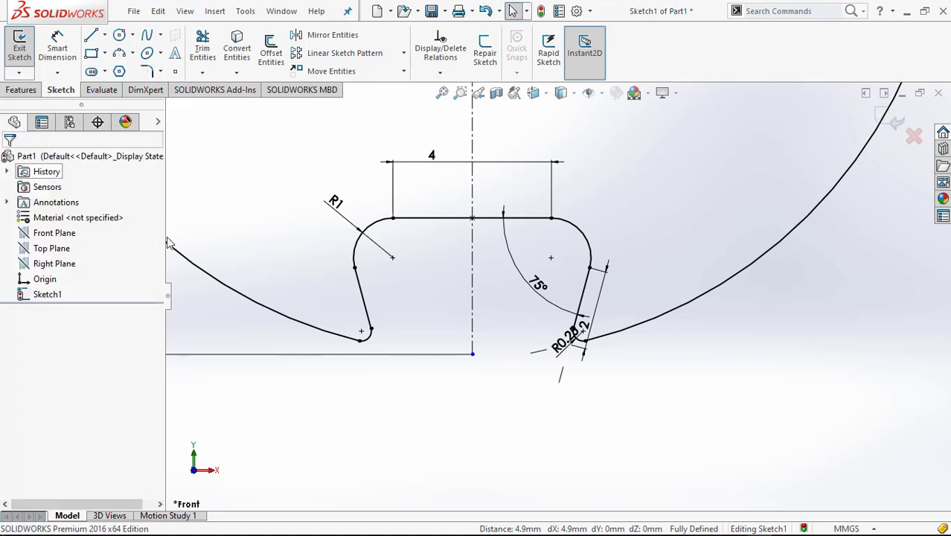
Extrude the notched ring profile as a boss with the Mid Plane end condition and a depth of 4 mm.
{"action": "scroll", "coordinate": [612, 377], "scroll_direction": "up", "scroll_amount": 6}
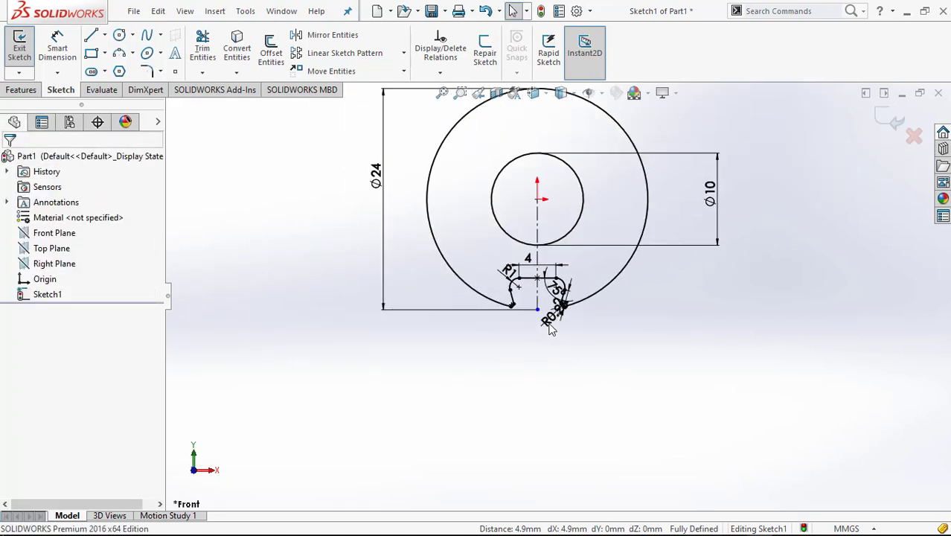
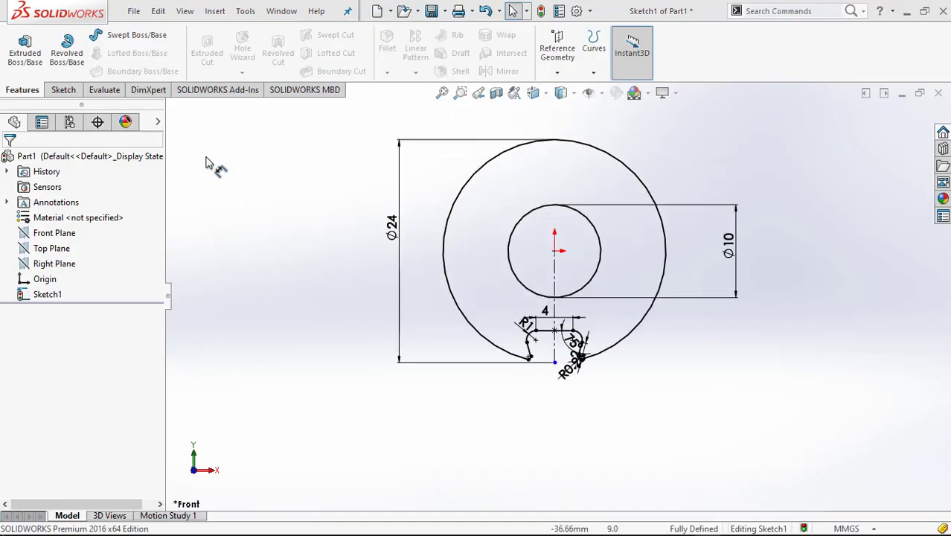
{"action": "left_click", "coordinate": [25, 48]}
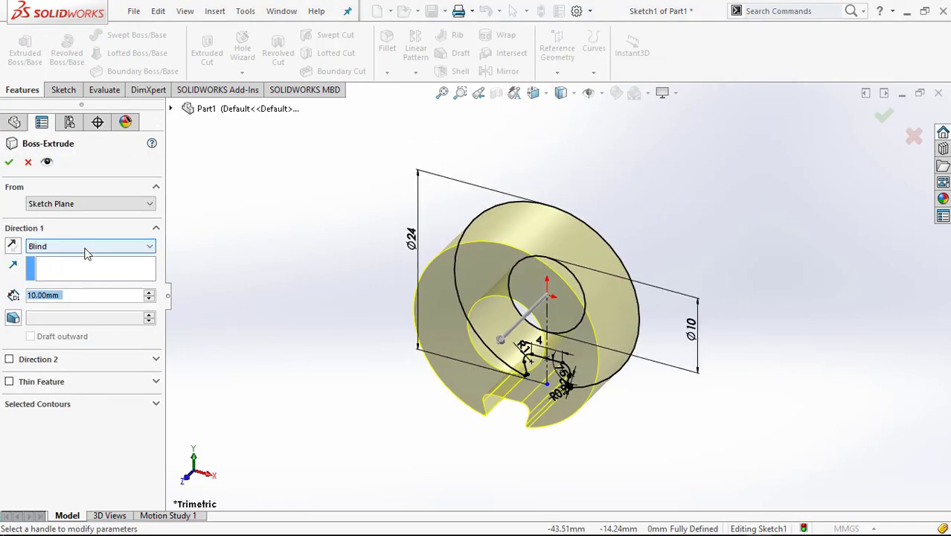
{"action": "left_click", "coordinate": [89, 246]}
{"action": "left_click", "coordinate": [74, 303]}
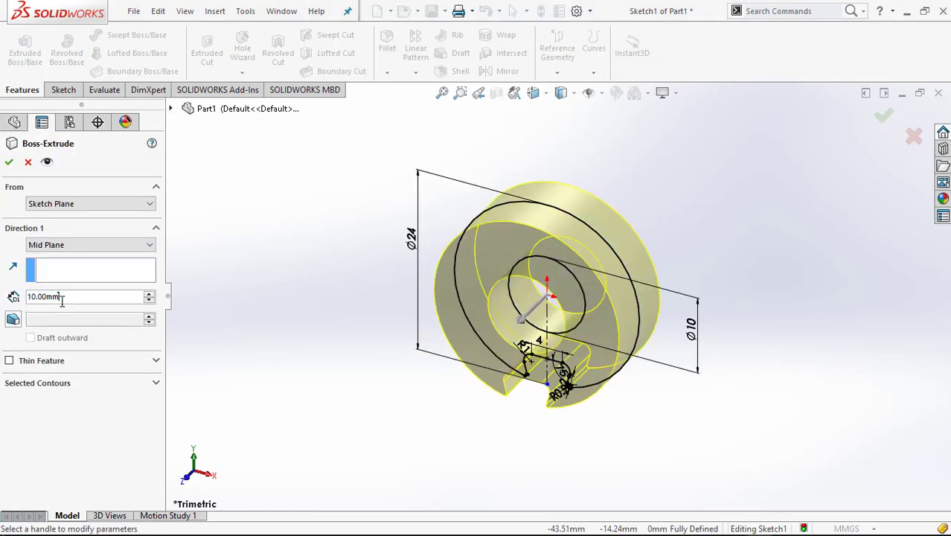
{"action": "double_click", "coordinate": [49, 297]}
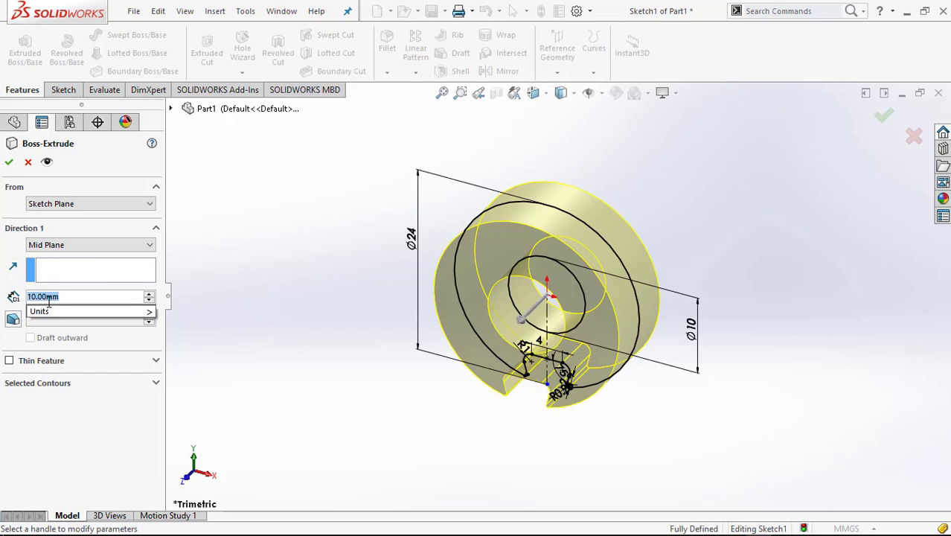
{"action": "type", "text": "4"}
{"action": "key", "text": "Return"}
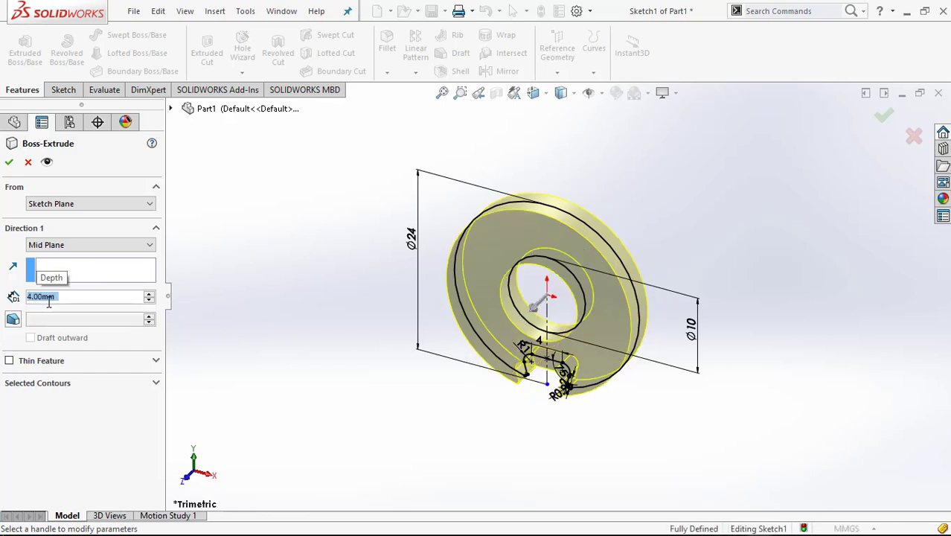
{"action": "left_click", "coordinate": [9, 162]}
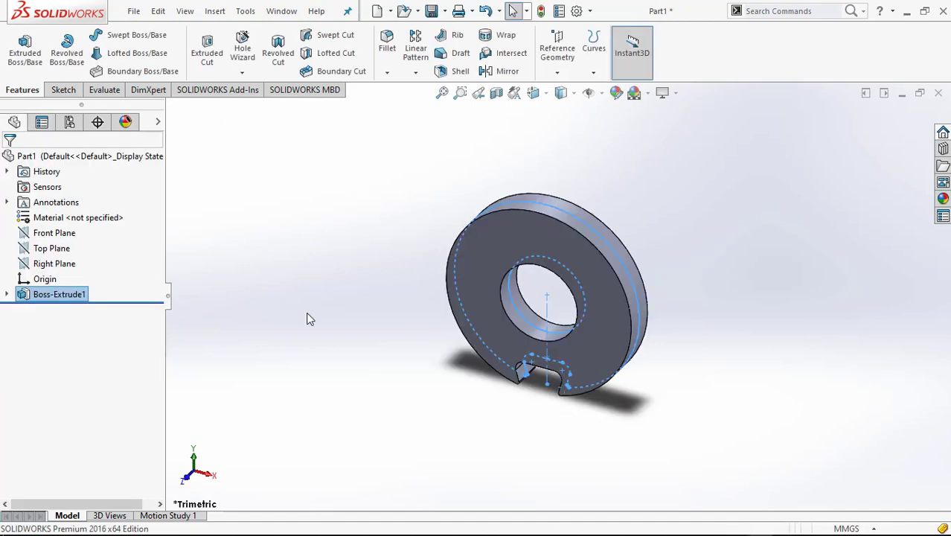
Start a sketch on the Top Plane and draw a circle centered on the origin with a radius of about 3.1 mm.
{"action": "left_click", "coordinate": [42, 250]}
{"action": "left_click", "coordinate": [64, 223]}
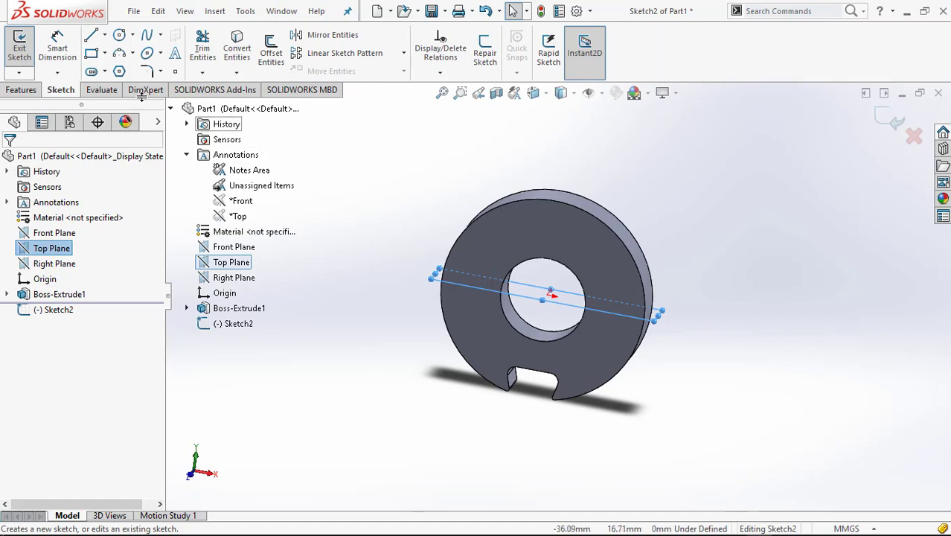
{"action": "left_click", "coordinate": [120, 36]}
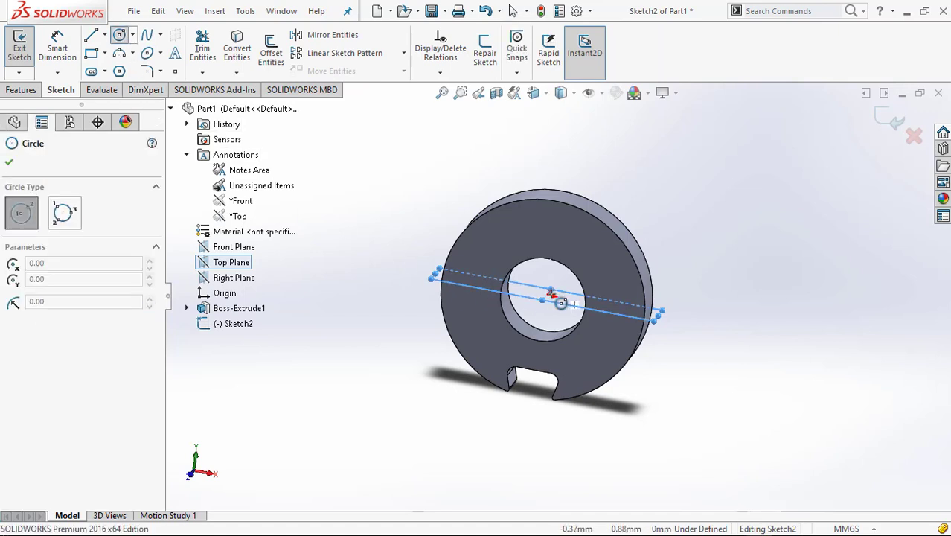
{"action": "left_click", "coordinate": [548, 296]}
{"action": "left_click", "coordinate": [572, 299]}
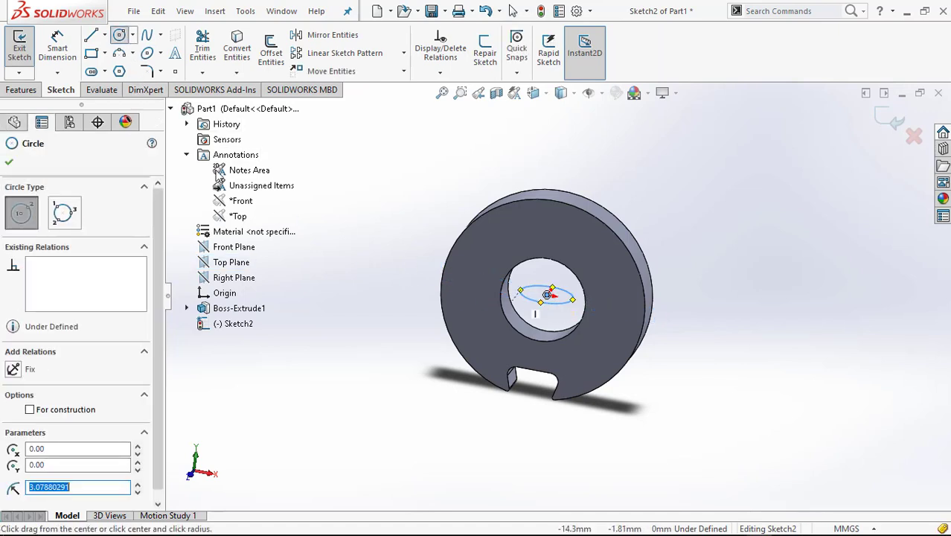
Dimension the small circle on the Top Plane with a diameter of 1 mm.
{"action": "left_click", "coordinate": [57, 47]}
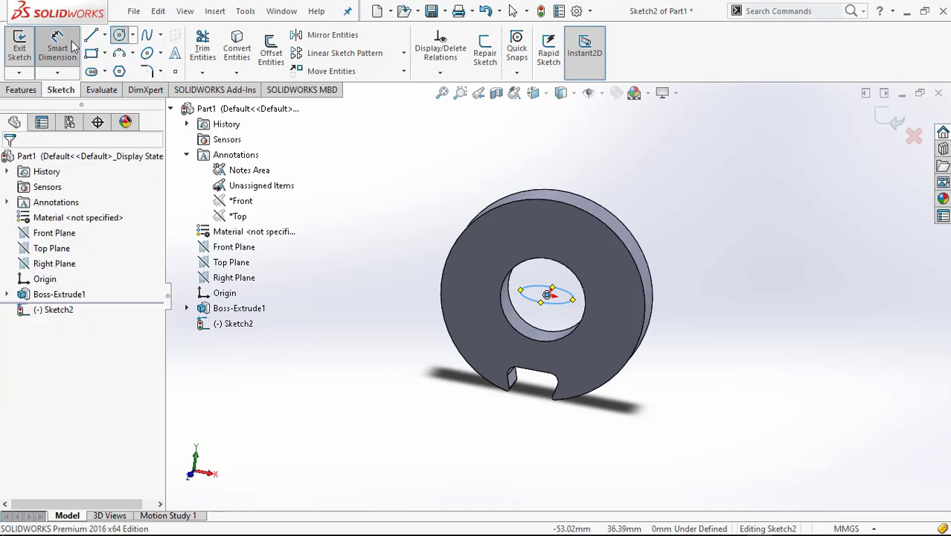
{"action": "left_click", "coordinate": [543, 303]}
{"action": "left_click", "coordinate": [427, 335]}
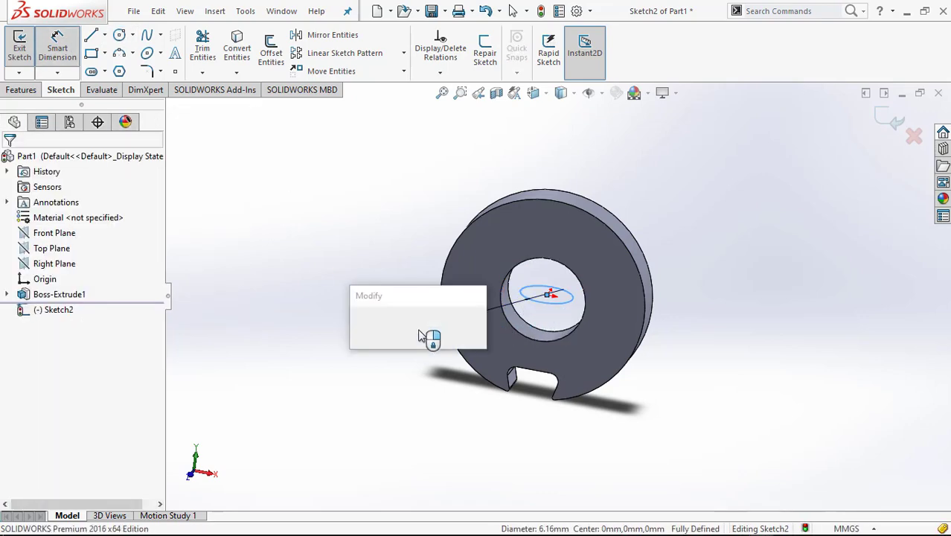
{"action": "type", "text": "1"}
{"action": "key", "text": "Return"}
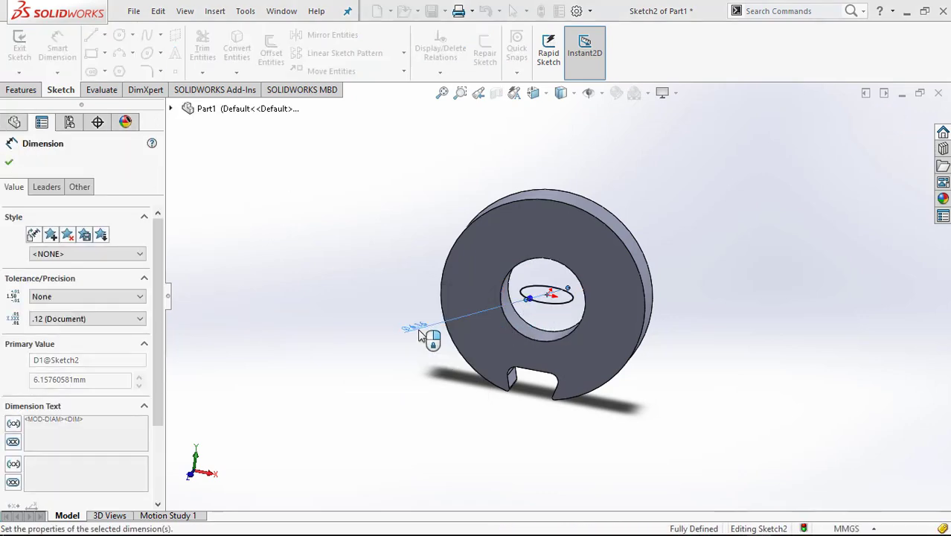
{"action": "left_click", "coordinate": [371, 376]}
{"action": "scroll", "coordinate": [513, 320], "scroll_direction": "down", "scroll_amount": 5}
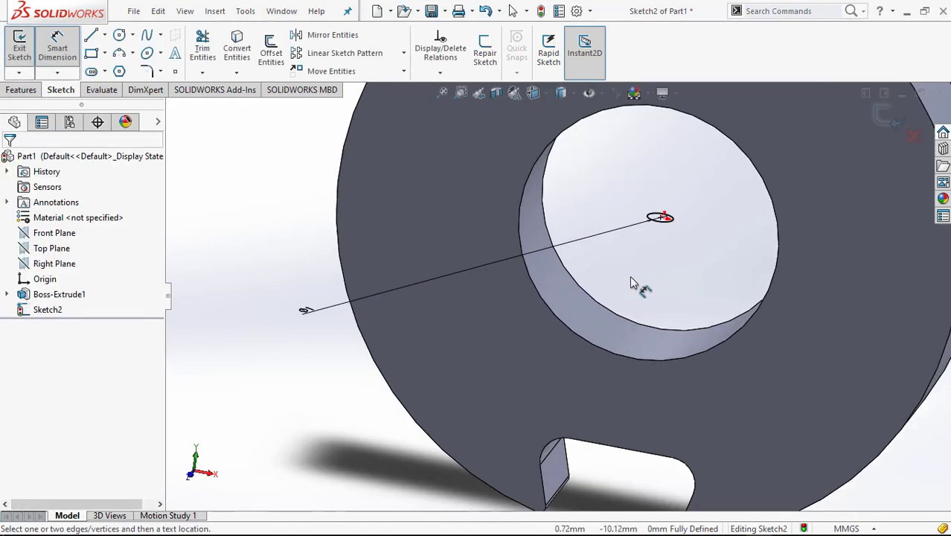
{"action": "scroll", "coordinate": [626, 325], "scroll_direction": "up", "scroll_amount": 5}
{"action": "middle_click_drag", "start_coordinate": [567, 369], "coordinate": [543, 158]}
{"action": "right_click", "coordinate": [543, 158]}
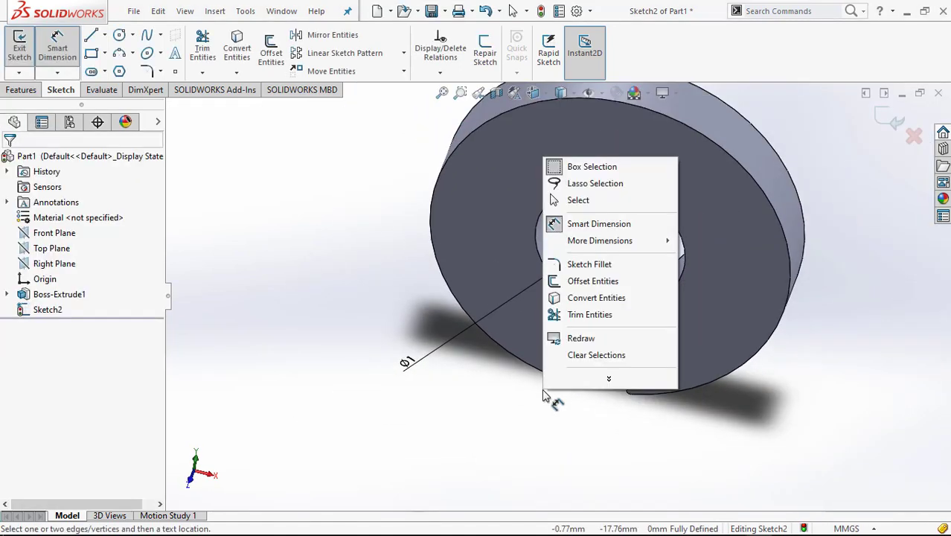
{"action": "left_click", "coordinate": [578, 202]}
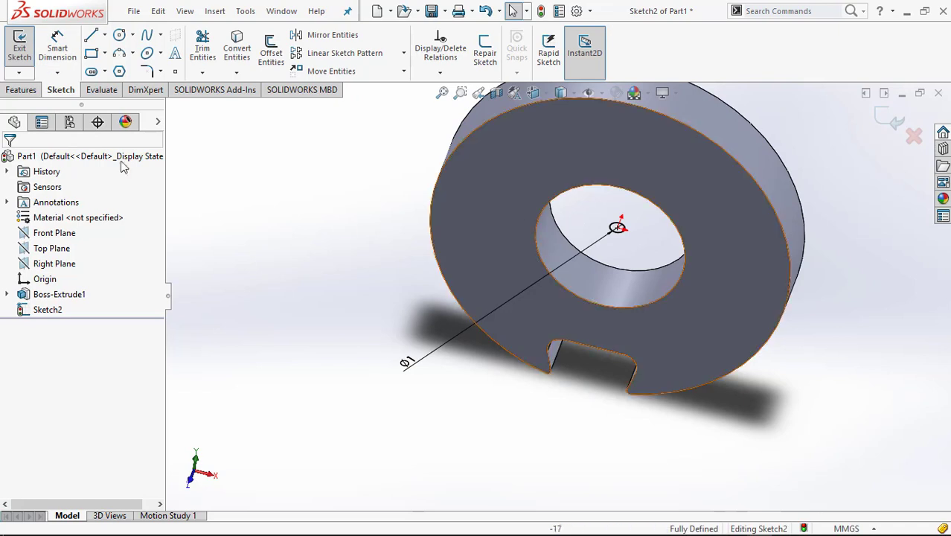
Start a boss extrusion of the 1 mm circle from a 4 mm offset, flipped downward toward the notch side of the hole.
{"action": "left_click", "coordinate": [21, 89]}
{"action": "left_click", "coordinate": [24, 48]}
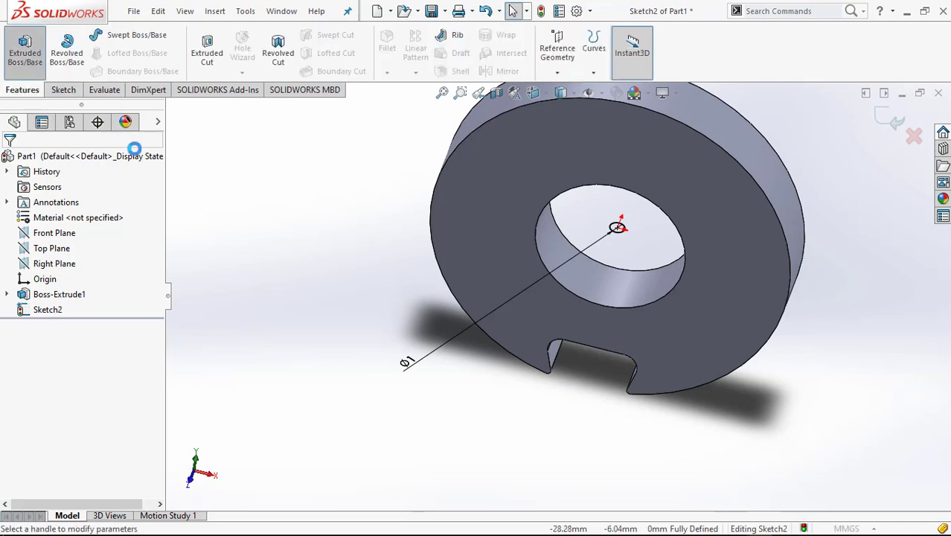
{"action": "left_click", "coordinate": [95, 247]}
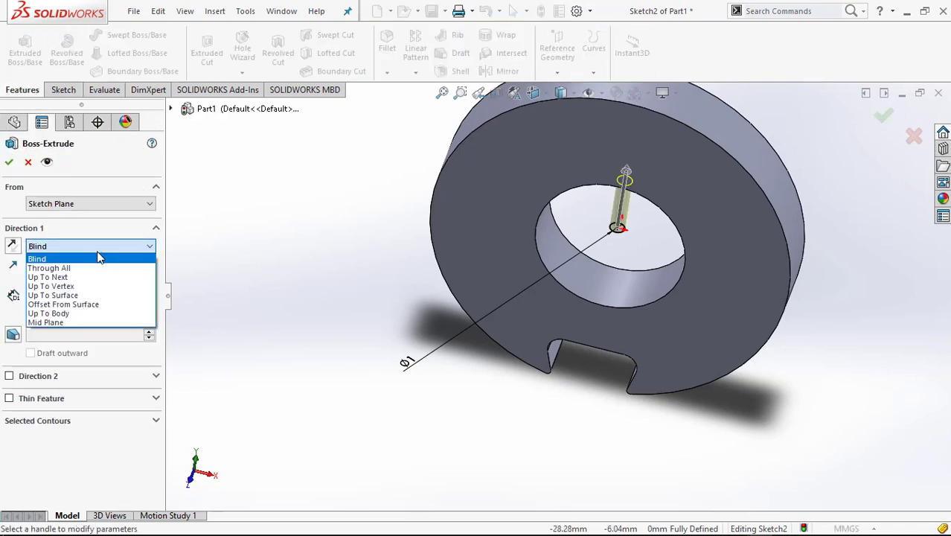
{"action": "left_click", "coordinate": [85, 210]}
{"action": "left_click", "coordinate": [79, 206]}
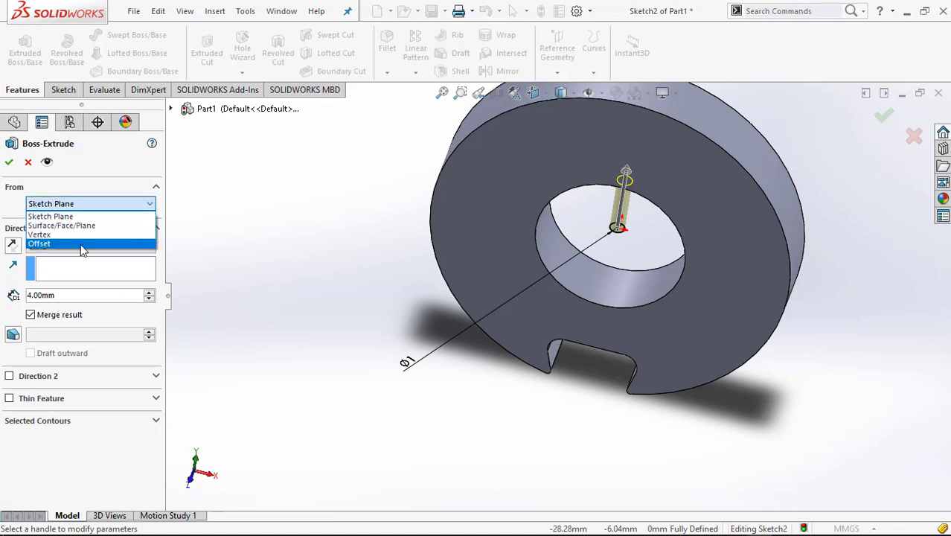
{"action": "left_click", "coordinate": [79, 244]}
{"action": "left_click", "coordinate": [77, 225]}
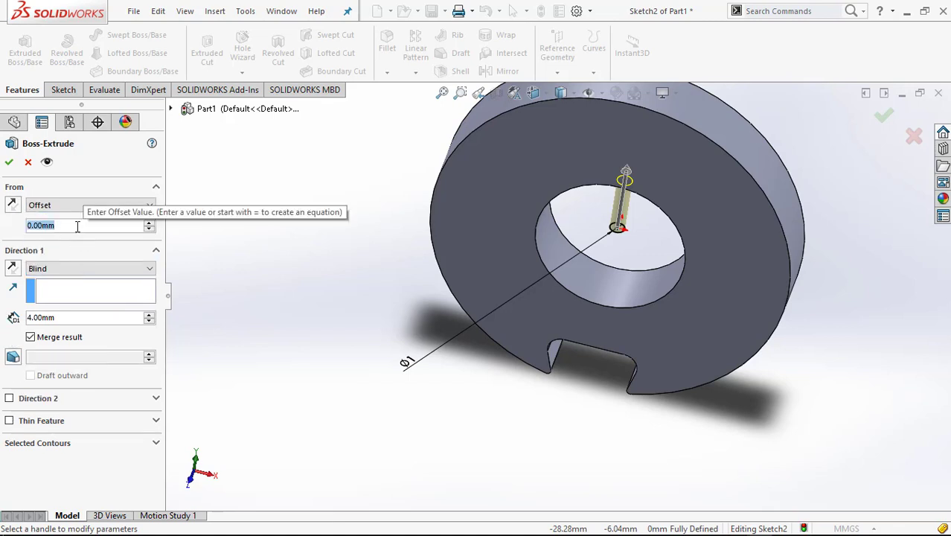
{"action": "type", "text": "4"}
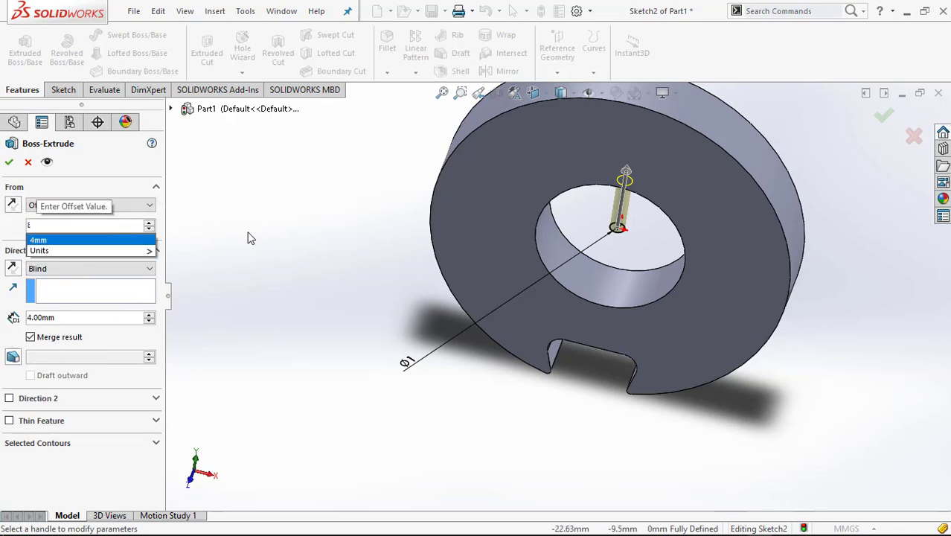
{"action": "left_click", "coordinate": [116, 239]}
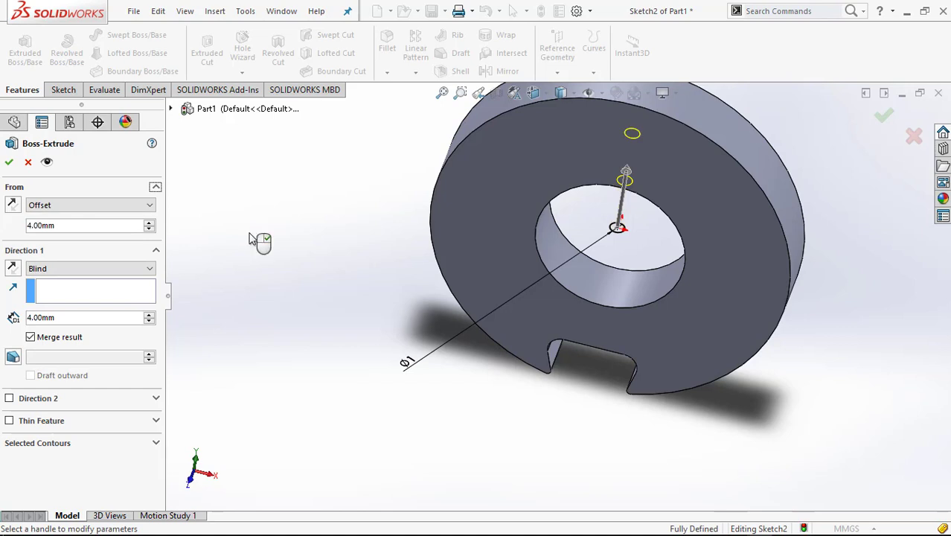
{"action": "left_click", "coordinate": [13, 208]}
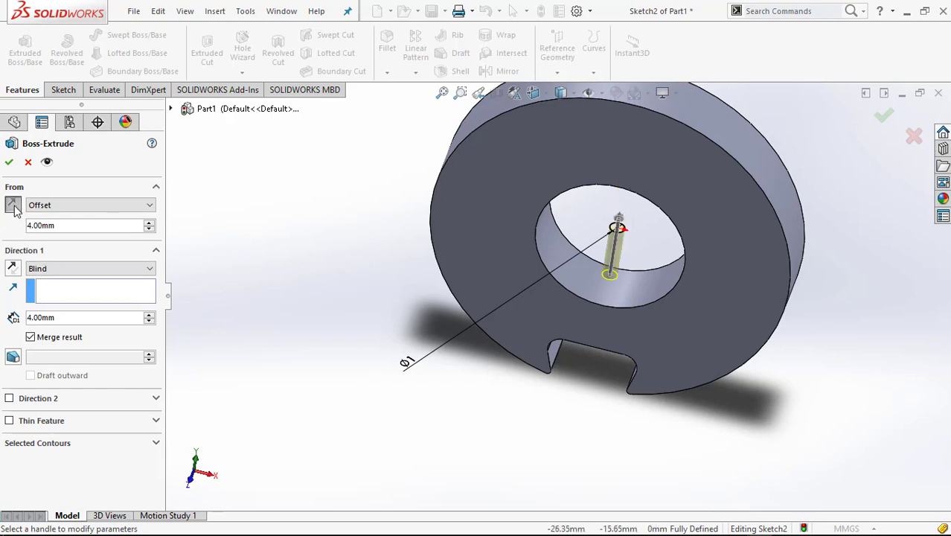
Reverse the extrusion direction to point into the ring's inner wall and complete the Blind boss with a depth of 1 mm.
{"action": "middle_click_drag", "start_coordinate": [411, 303], "coordinate": [421, 206]}
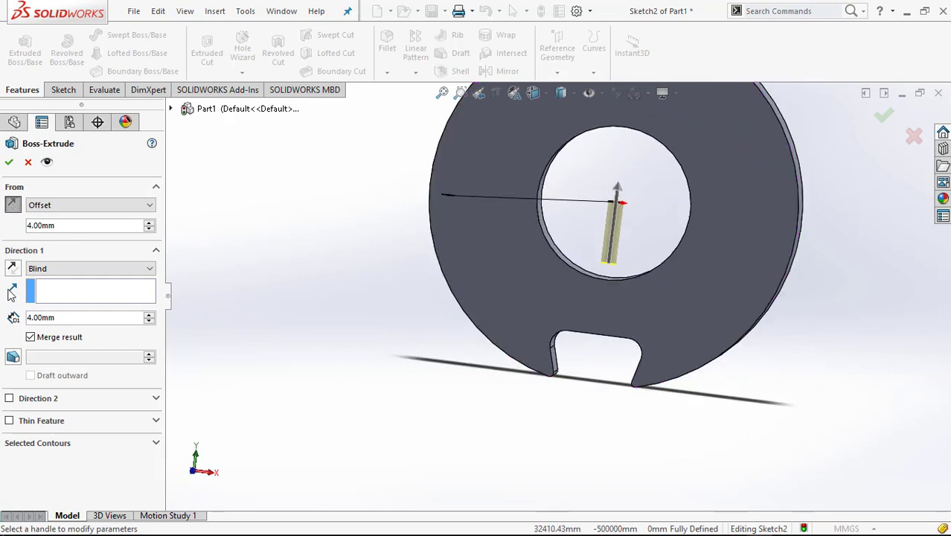
{"action": "left_click", "coordinate": [13, 269]}
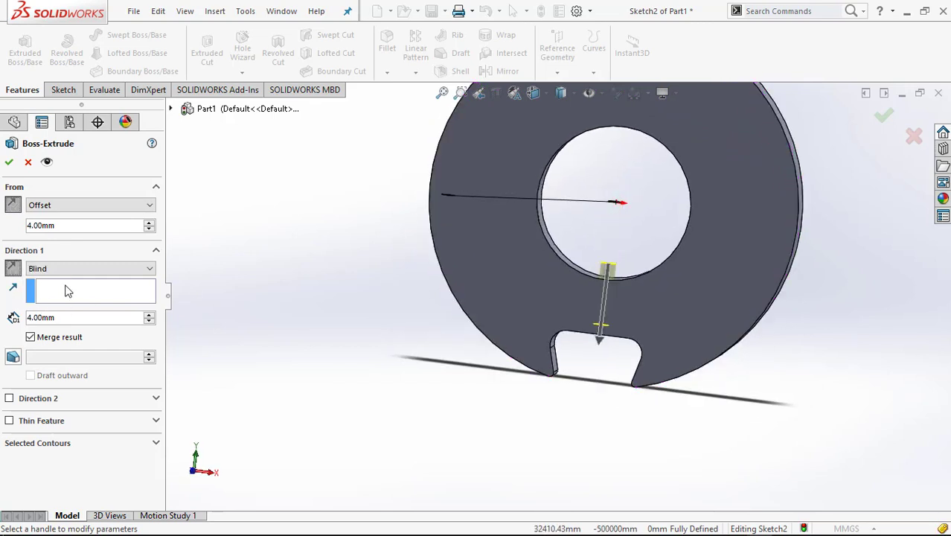
{"action": "left_click", "coordinate": [105, 269]}
{"action": "left_click", "coordinate": [105, 269]}
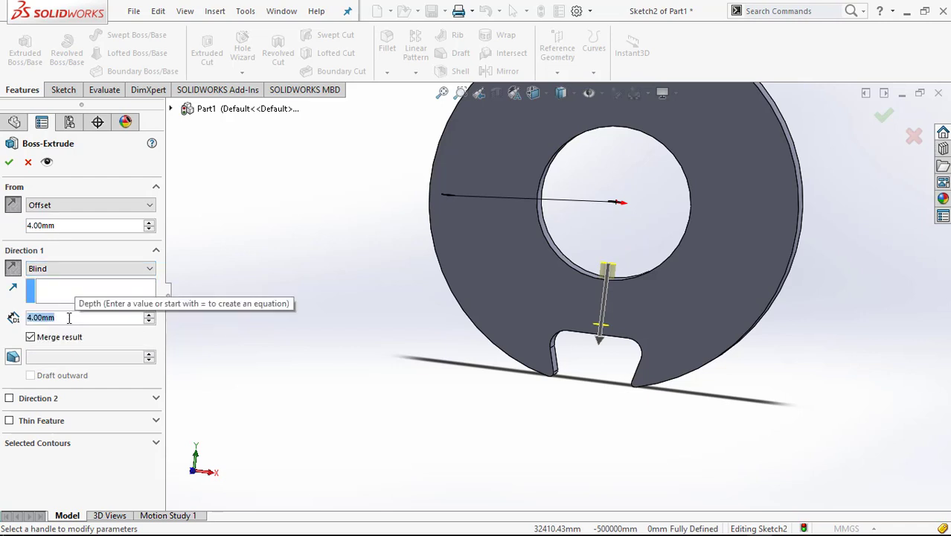
{"action": "type", "text": "1"}
{"action": "key", "text": "Return"}
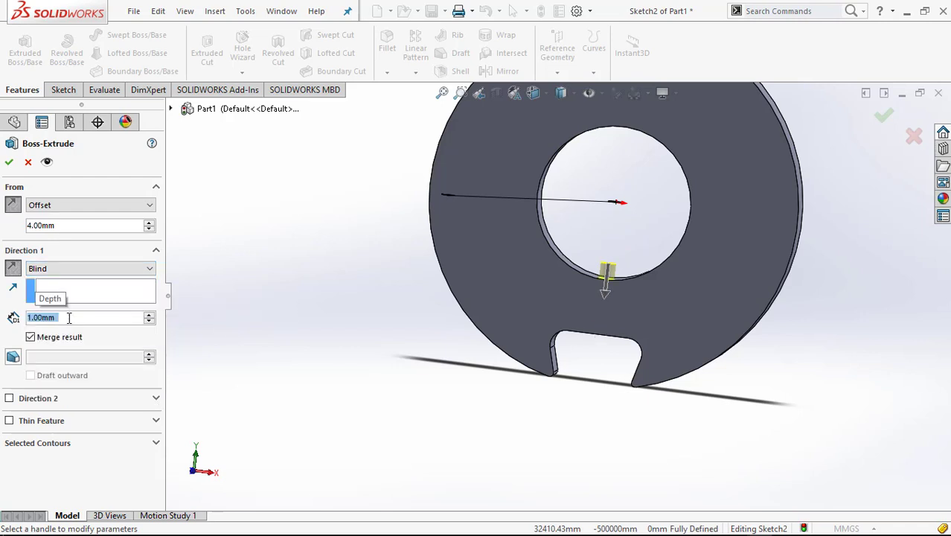
{"action": "left_click", "coordinate": [9, 163]}
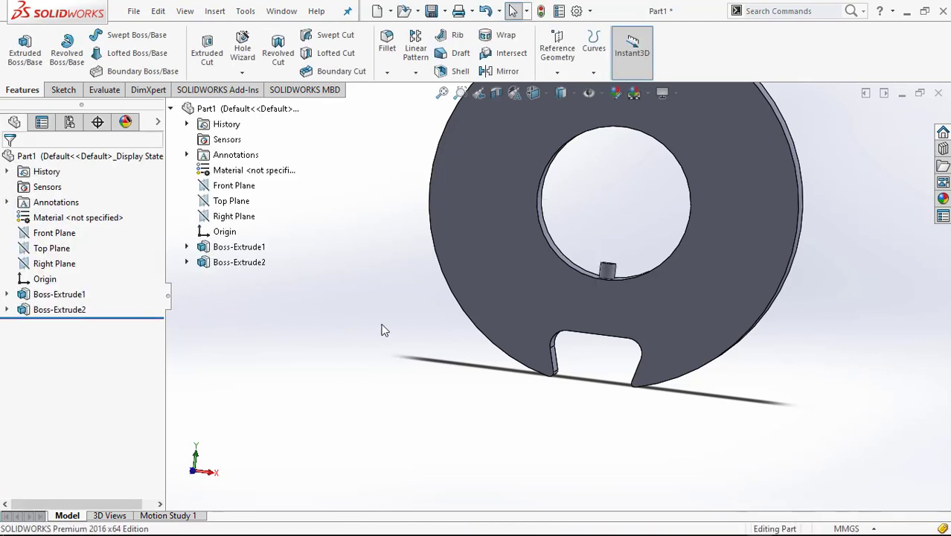
Create a circular pattern of the small peg around the inner hole's edge with 6 equally spaced instances over 360 degrees.
{"action": "key", "text": "z"}
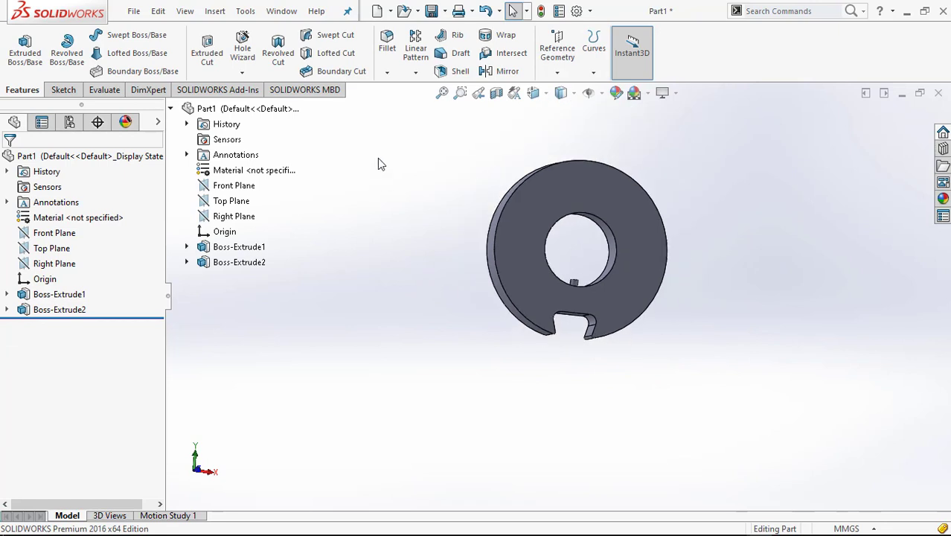
{"action": "left_click", "coordinate": [416, 73]}
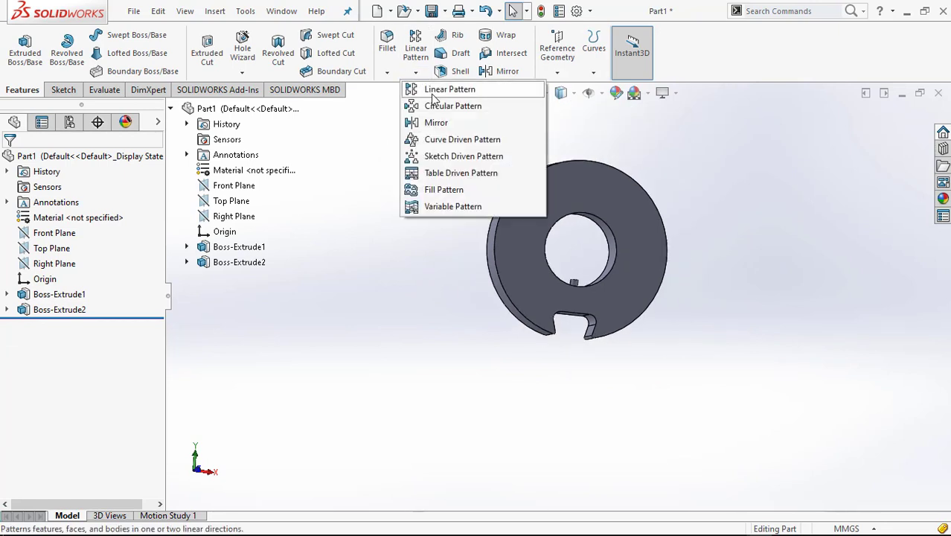
{"action": "left_click", "coordinate": [438, 106]}
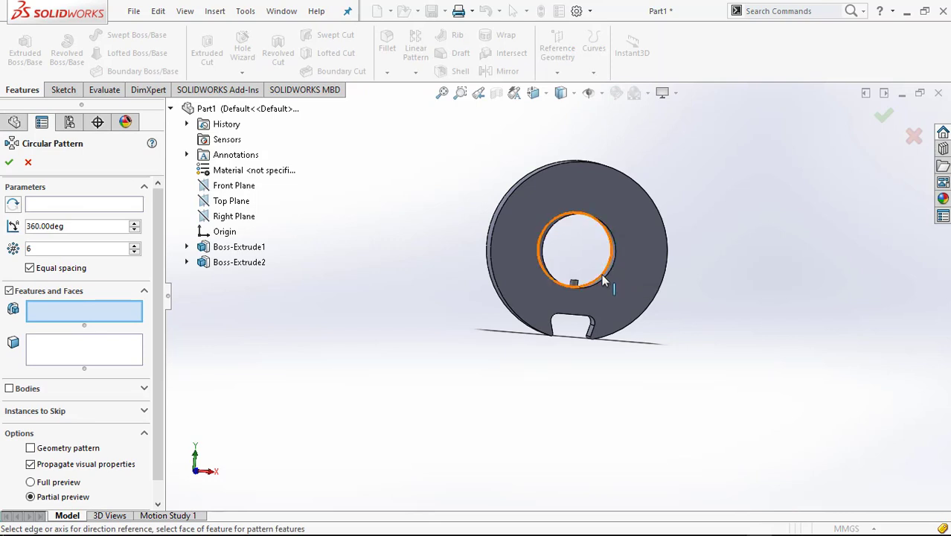
{"action": "left_click", "coordinate": [74, 206]}
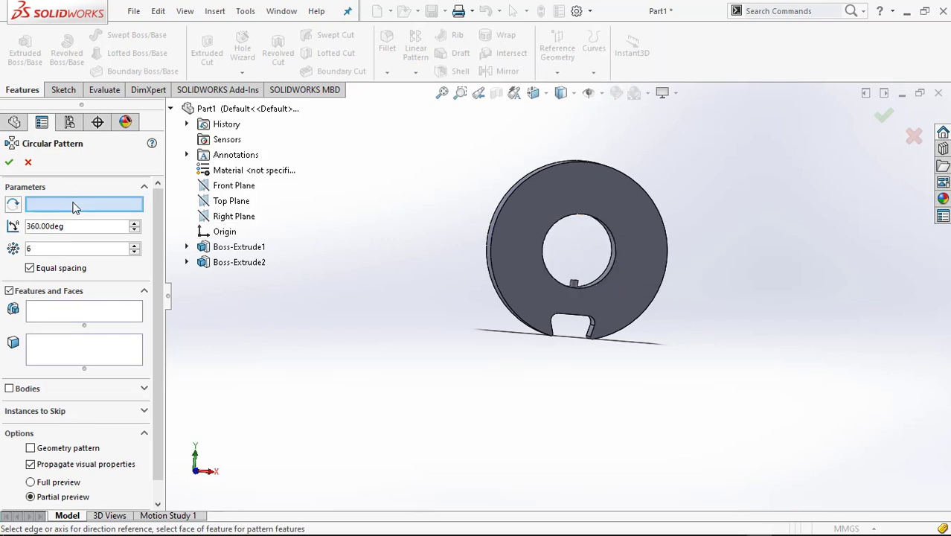
{"action": "left_click", "coordinate": [611, 266]}
{"action": "middle_click_drag", "start_coordinate": [496, 312], "coordinate": [469, 301]}
{"action": "left_click", "coordinate": [53, 317]}
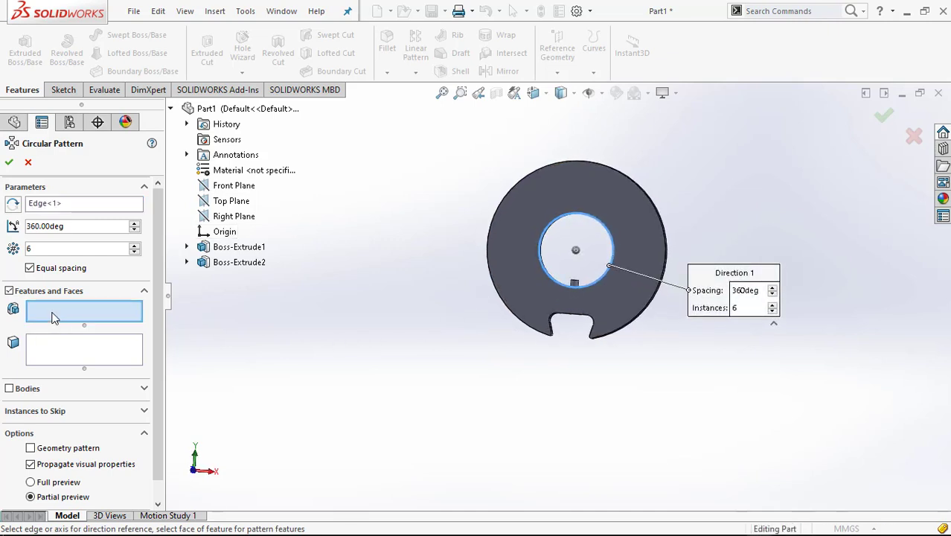
{"action": "left_click", "coordinate": [241, 265]}
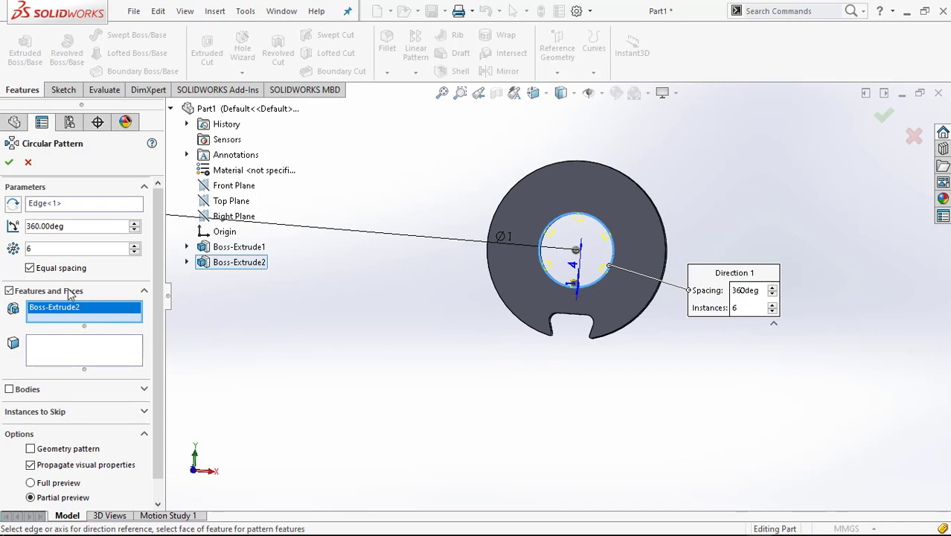
{"action": "left_click", "coordinate": [10, 163]}
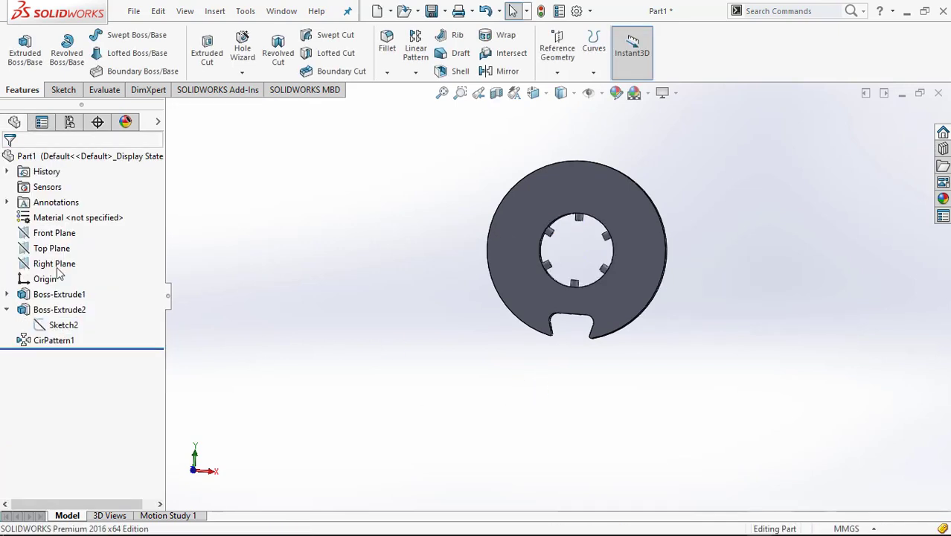
Apply a dark purple color from the standard palette to the whole ring part.
{"action": "right_click", "coordinate": [65, 162]}
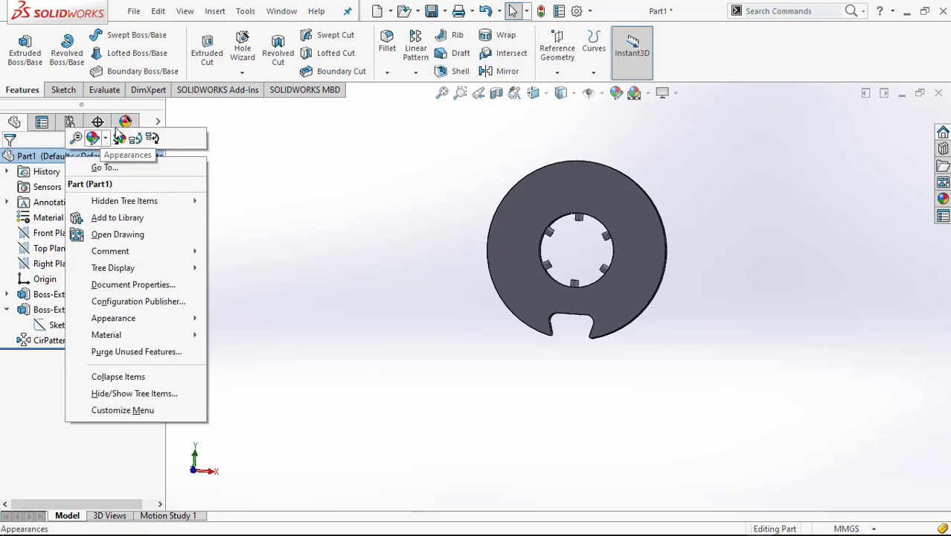
{"action": "left_click", "coordinate": [105, 139]}
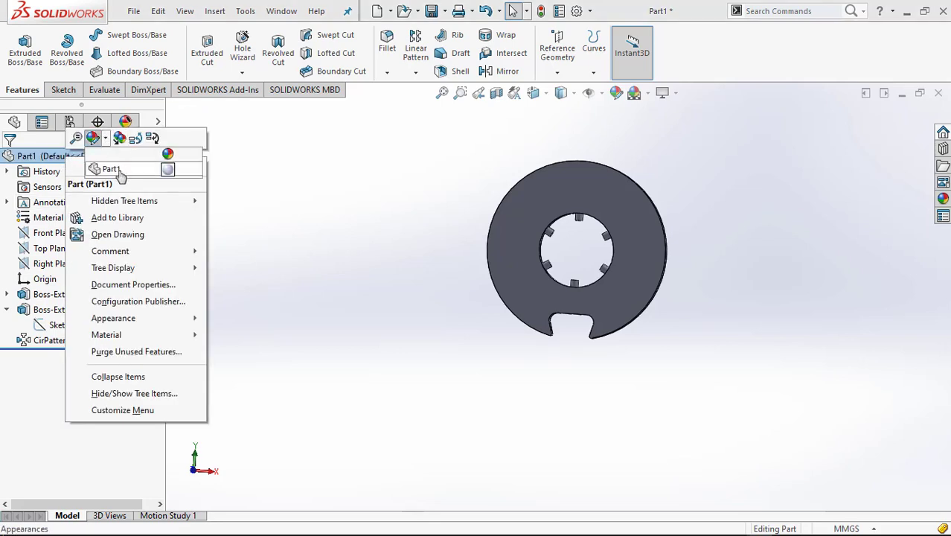
{"action": "left_click", "coordinate": [110, 169]}
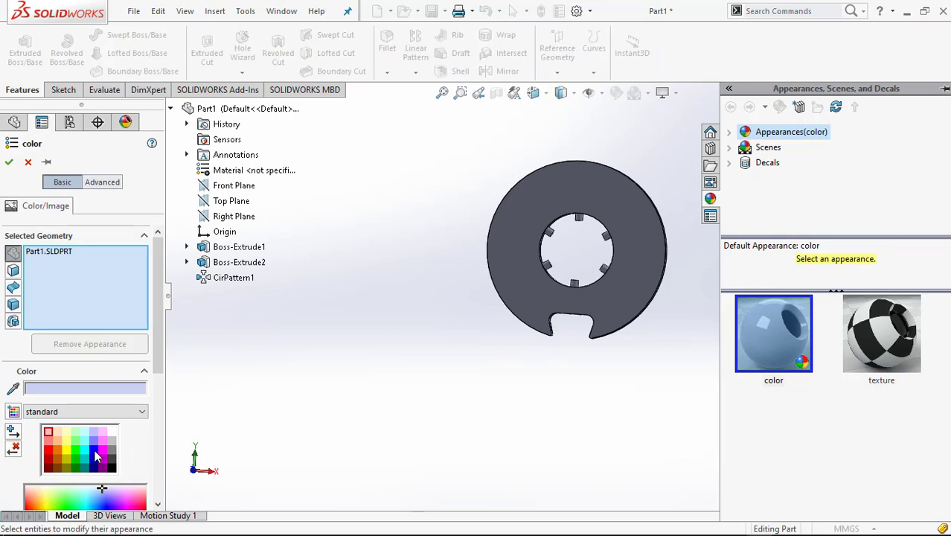
{"action": "left_click", "coordinate": [105, 459]}
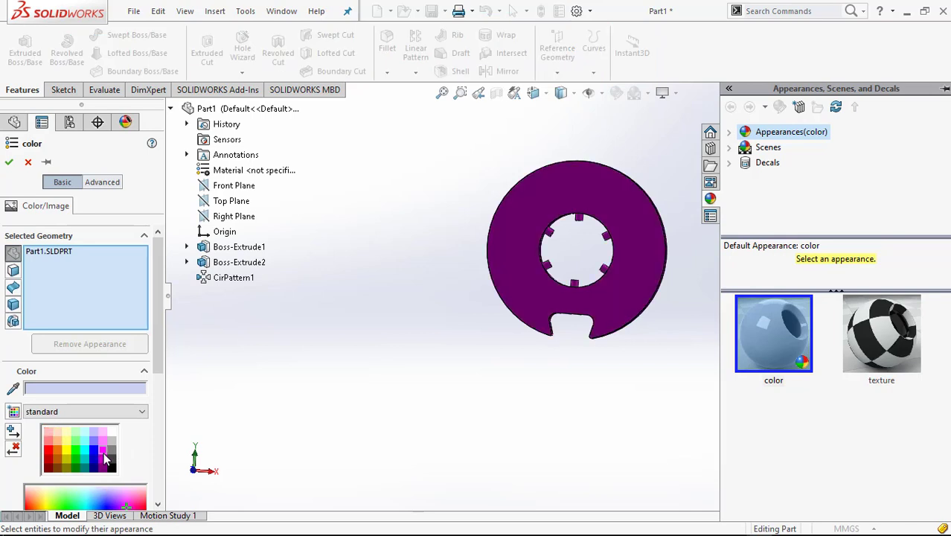
{"action": "left_click", "coordinate": [10, 163]}
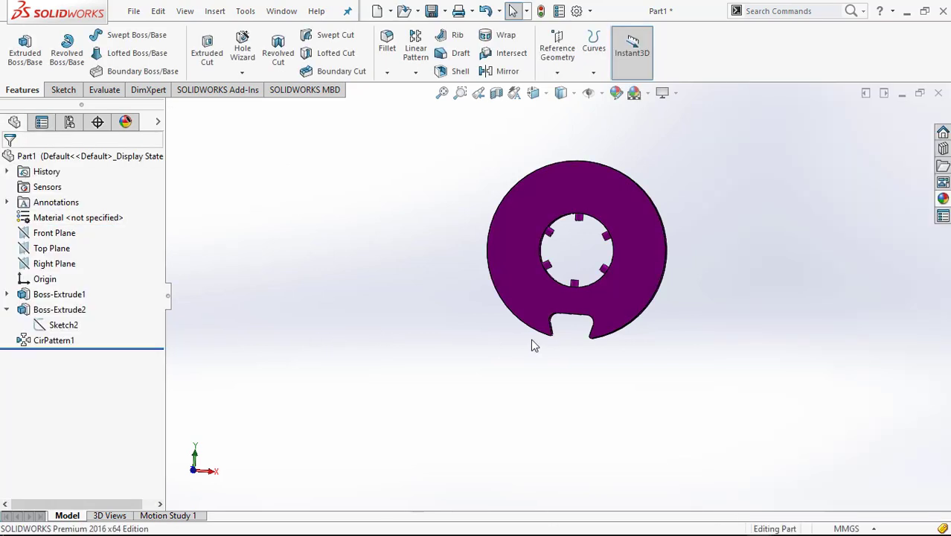
{"action": "middle_click_drag", "start_coordinate": [542, 343], "coordinate": [515, 346]}
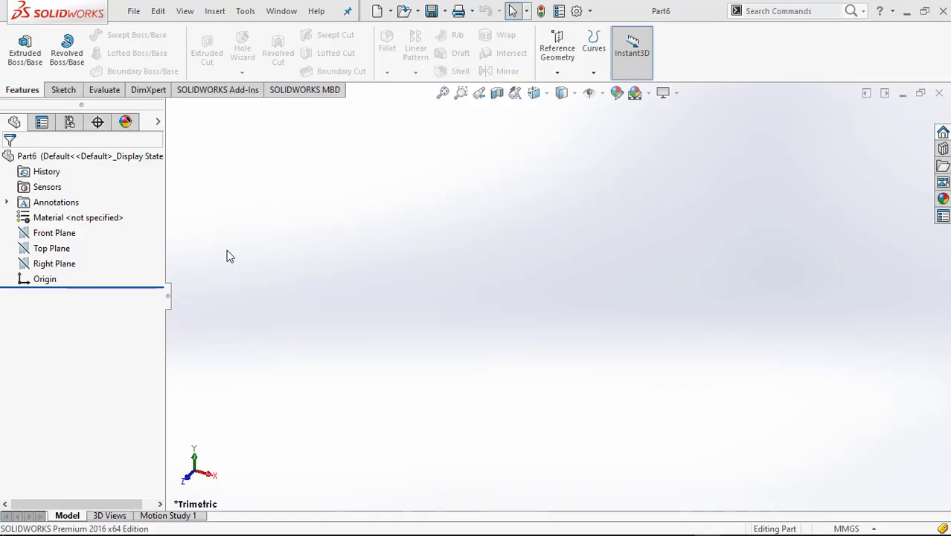
Start a sketch on the Front Plane of the new part and draw two concentric circles at the origin, the outer about 35.5 mm in radius.
{"action": "left_click", "coordinate": [70, 234]}
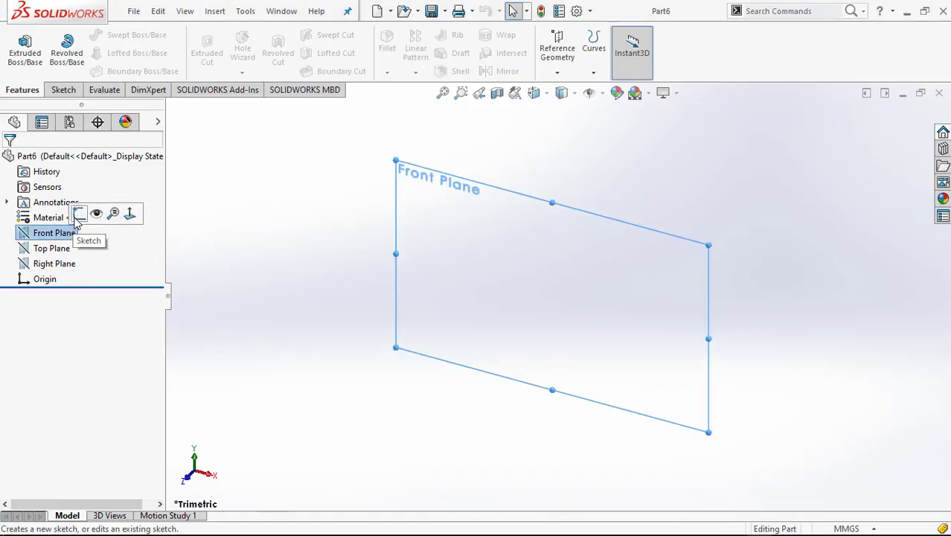
{"action": "left_click", "coordinate": [79, 213]}
{"action": "left_click", "coordinate": [322, 286]}
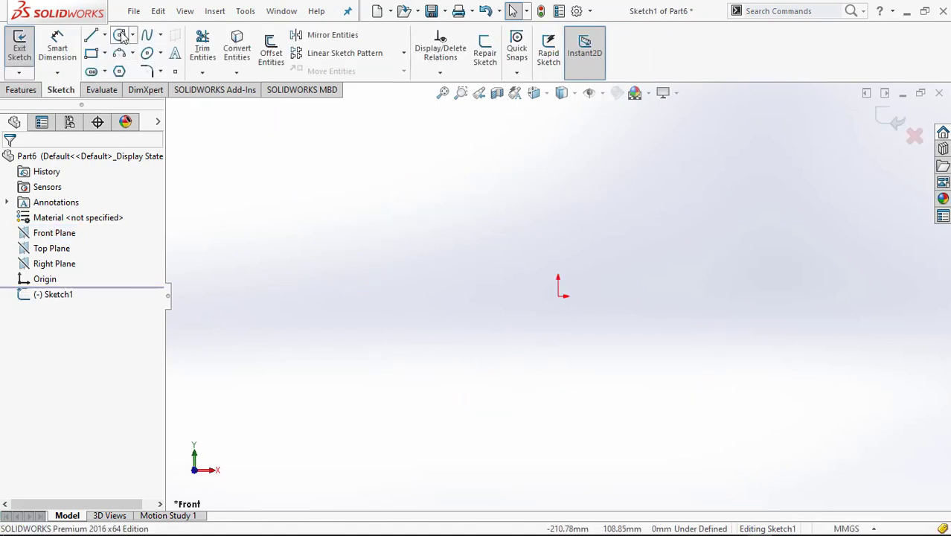
{"action": "left_click", "coordinate": [119, 35]}
{"action": "left_click", "coordinate": [558, 296]}
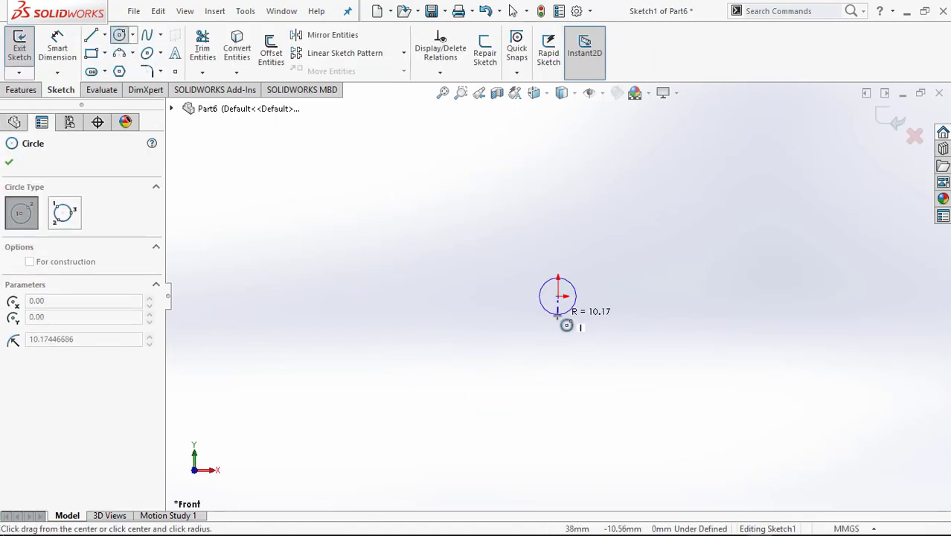
{"action": "left_click", "coordinate": [558, 317]}
{"action": "left_click", "coordinate": [558, 296]}
{"action": "left_click", "coordinate": [558, 360]}
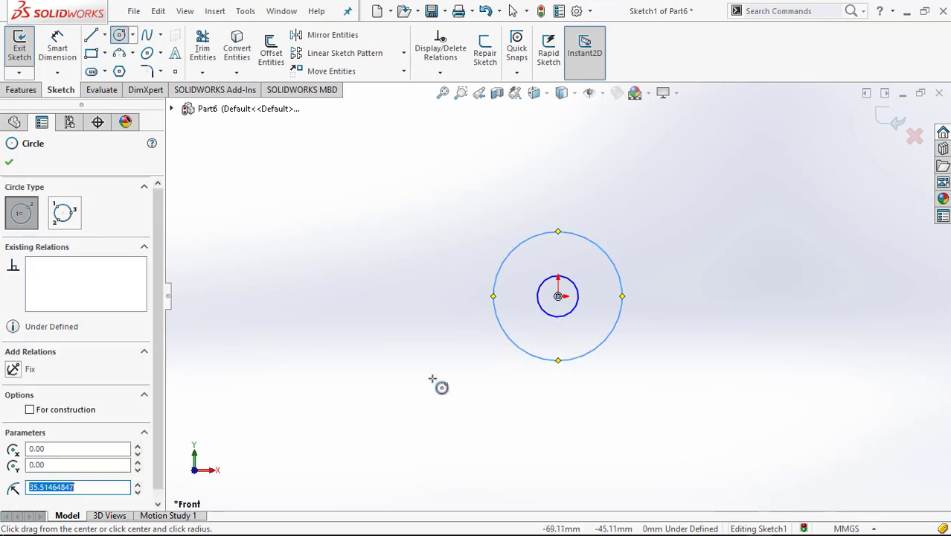
Dimension the inner circle's diameter as 2 mm.
{"action": "right_click", "coordinate": [439, 370]}
{"action": "left_click", "coordinate": [463, 375]}
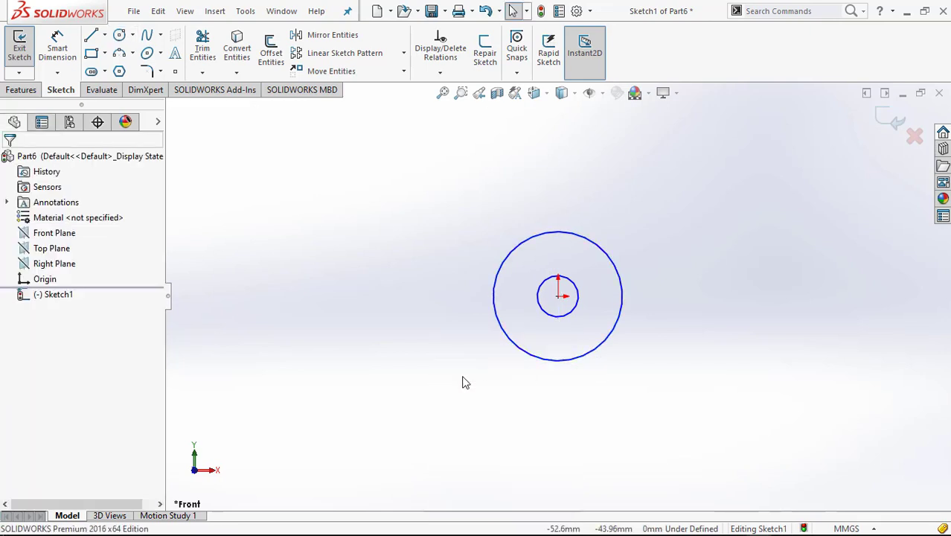
{"action": "key", "text": "s"}
{"action": "left_click", "coordinate": [511, 392]}
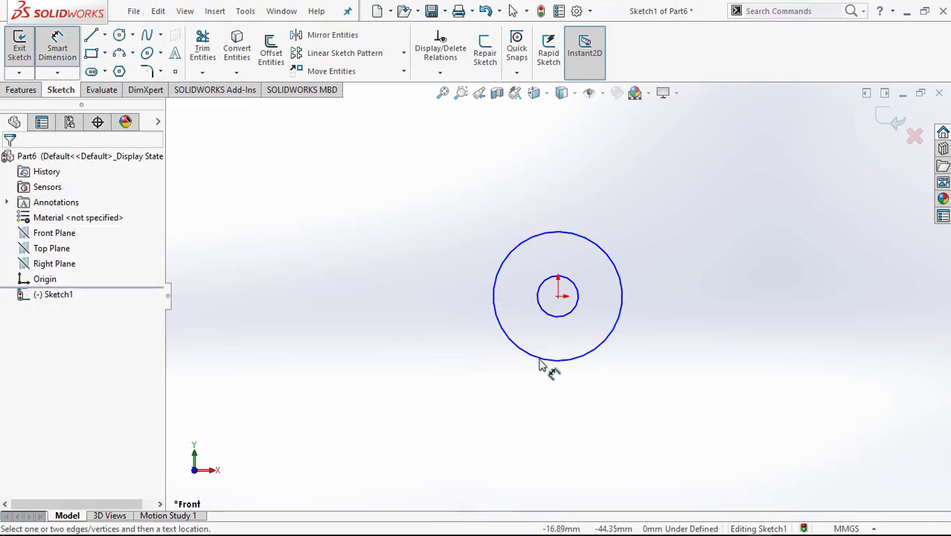
{"action": "left_click", "coordinate": [558, 317]}
{"action": "left_click", "coordinate": [674, 316]}
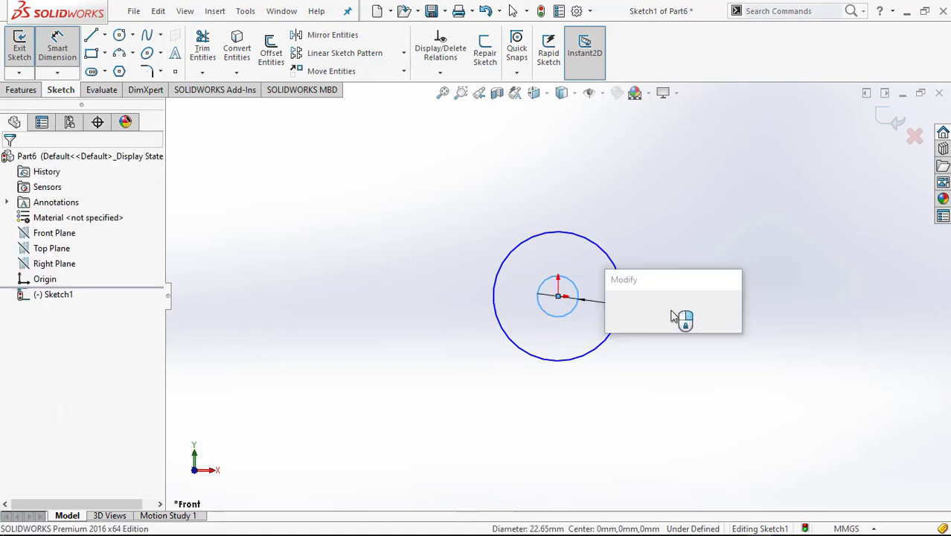
{"action": "type", "text": "2"}
{"action": "key", "text": "Return"}
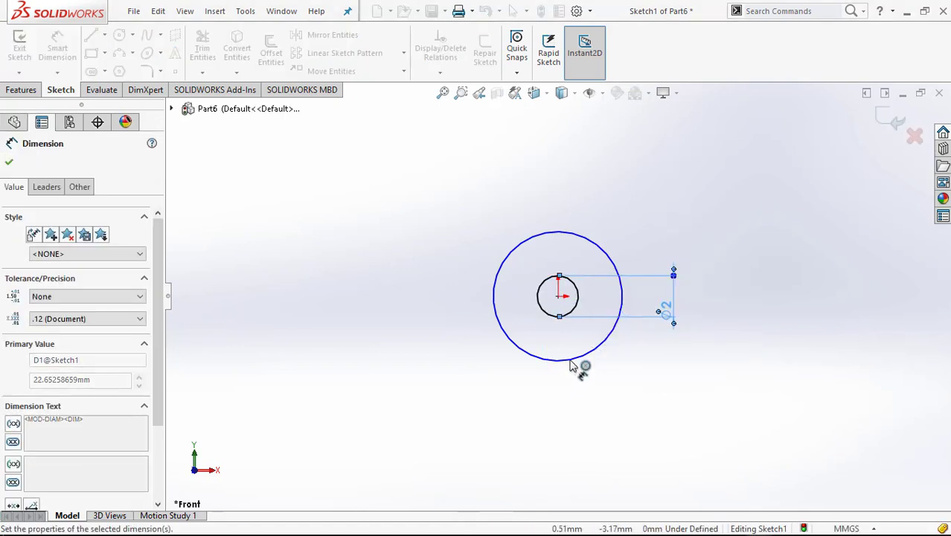
Dimension the outer circle's diameter as 10 mm.
{"action": "left_click", "coordinate": [577, 362]}
{"action": "left_click", "coordinate": [636, 393]}
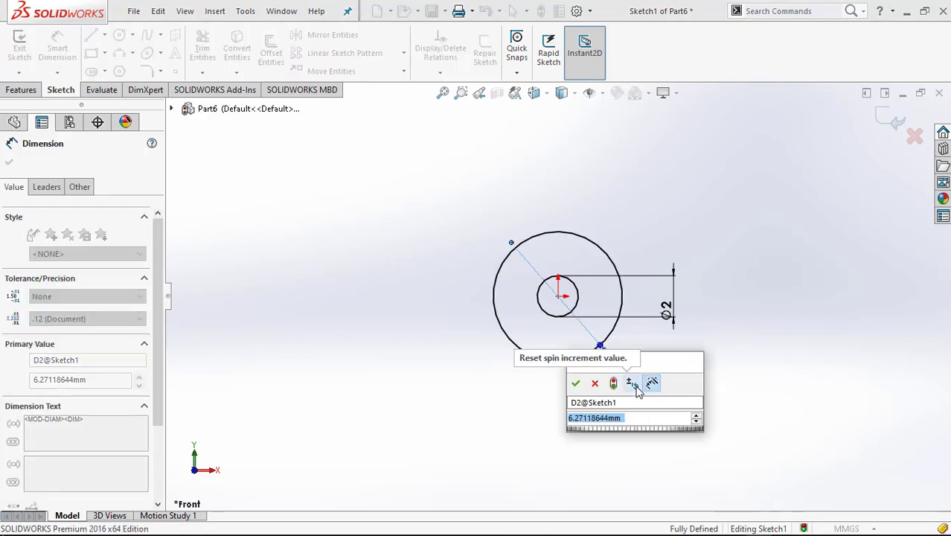
{"action": "type", "text": "10"}
{"action": "key", "text": "Return"}
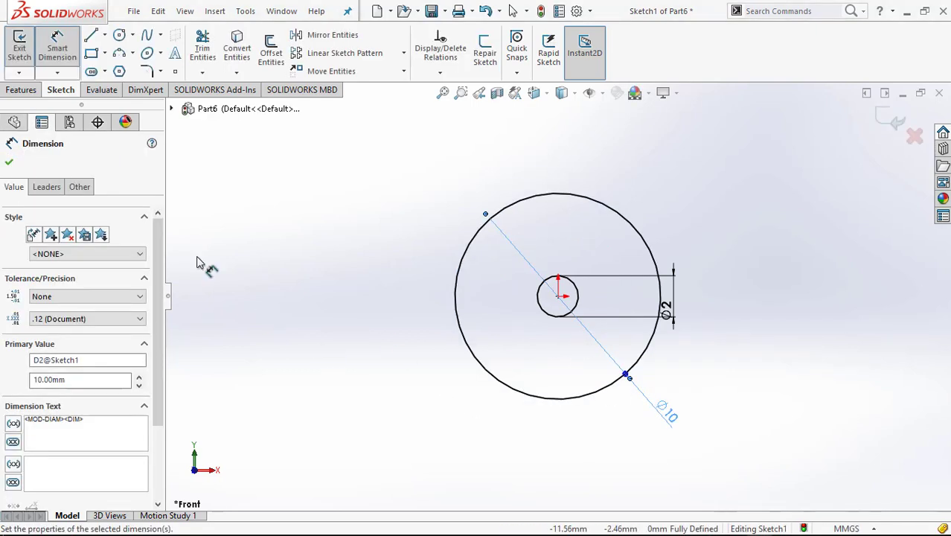
Extrude the two-circle profile as a Blind boss with a depth of 4.5 mm.
{"action": "left_click", "coordinate": [22, 90]}
{"action": "left_click", "coordinate": [25, 56]}
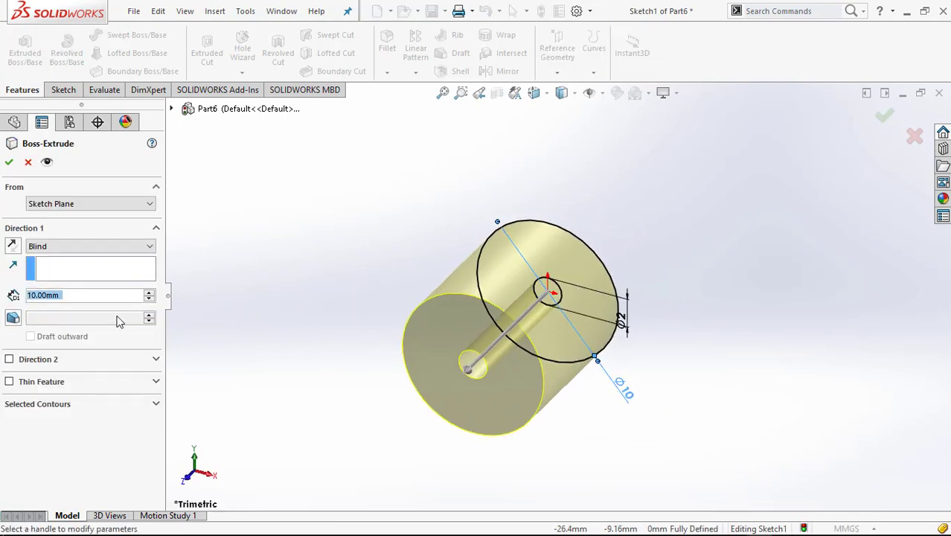
{"action": "type", "text": "4.5"}
{"action": "key", "text": "Return"}
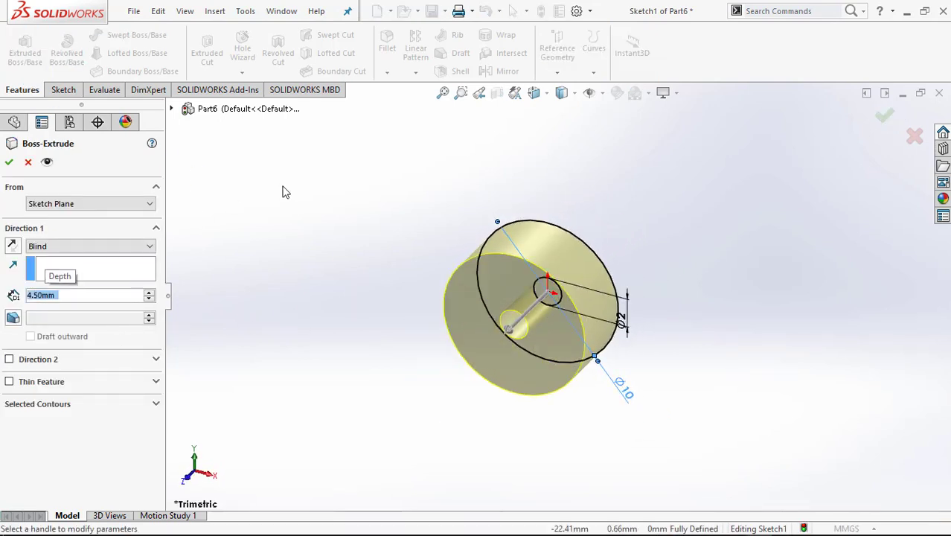
{"action": "left_click", "coordinate": [886, 117]}
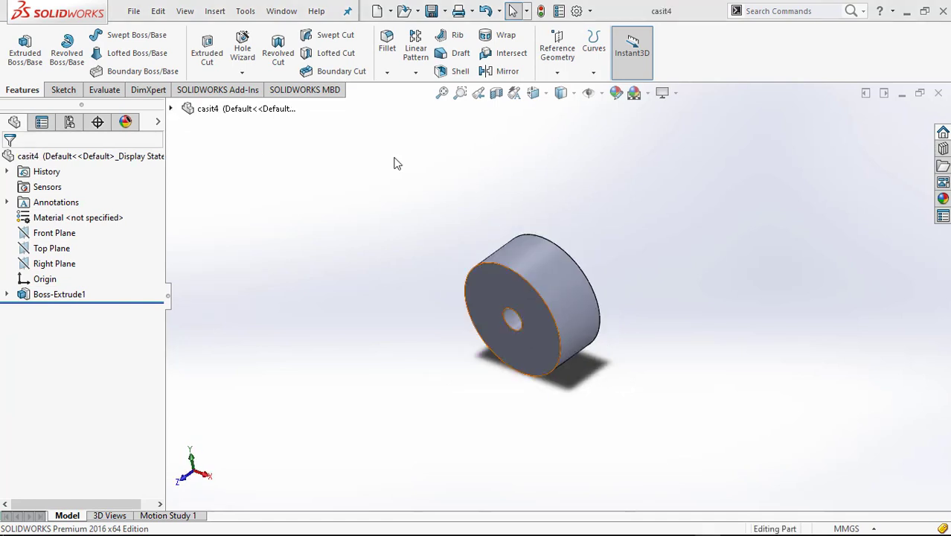
Create a new assembly and place the casit part from the casit folder as its first component.
{"action": "left_click", "coordinate": [376, 11]}
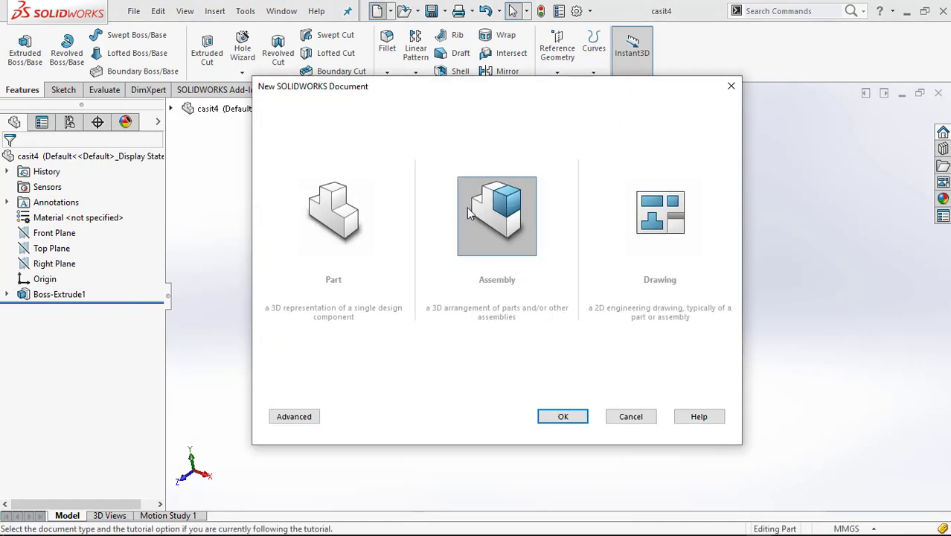
{"action": "double_click", "coordinate": [469, 214]}
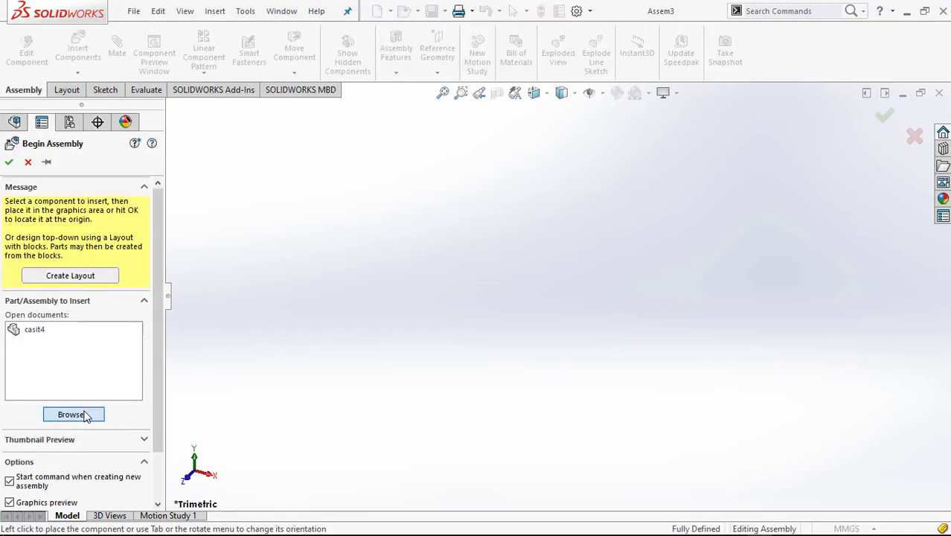
{"action": "left_click", "coordinate": [73, 414]}
{"action": "left_click", "coordinate": [158, 102]}
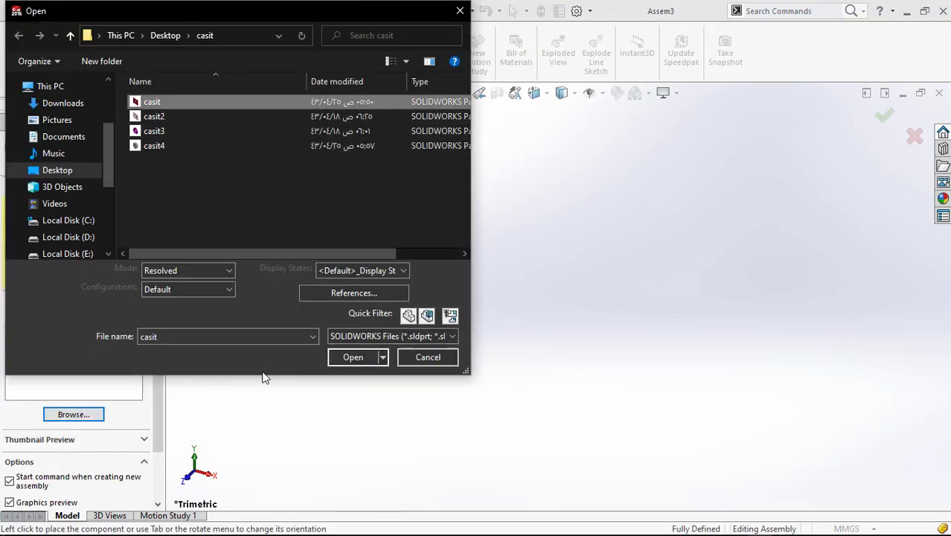
{"action": "left_click", "coordinate": [329, 360]}
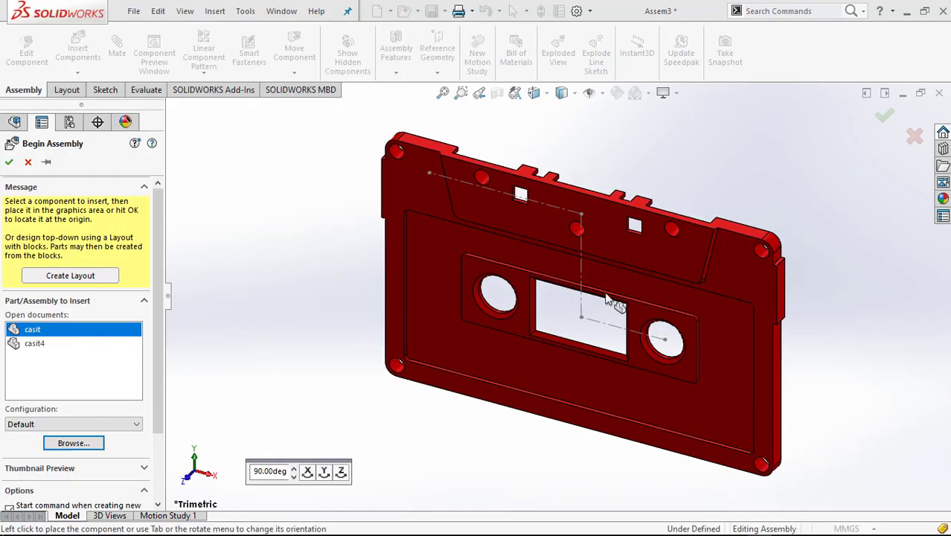
{"action": "left_click", "coordinate": [659, 323]}
Insert the casit4 roller beside the inner side of the cassette shell and turn on the display of origins.
{"action": "middle_click_drag", "start_coordinate": [659, 324], "coordinate": [616, 245]}
{"action": "left_click", "coordinate": [630, 229]}
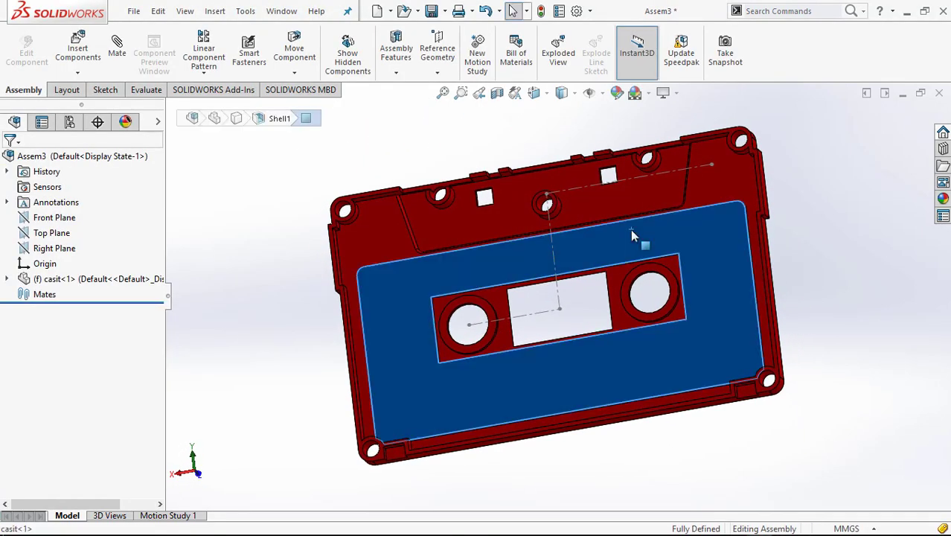
{"action": "left_click", "coordinate": [534, 92]}
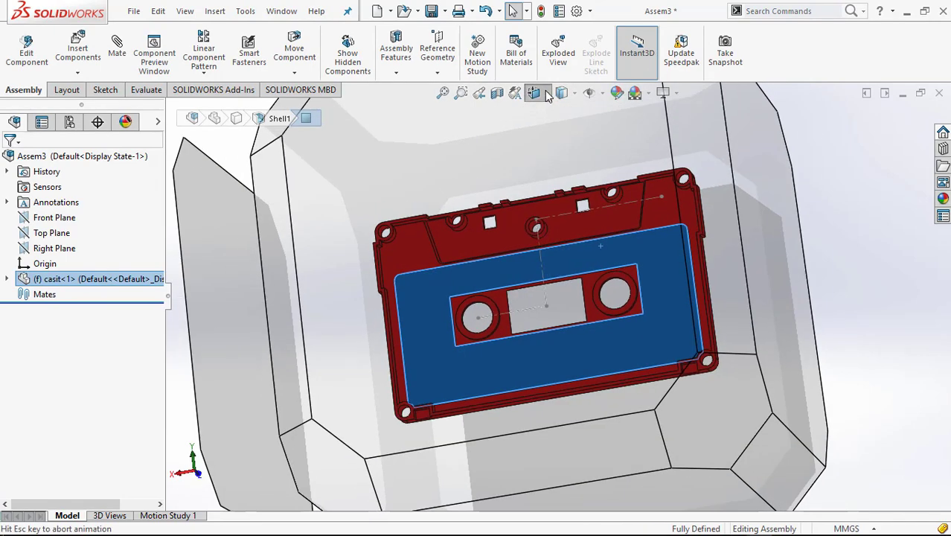
{"action": "left_click", "coordinate": [613, 172]}
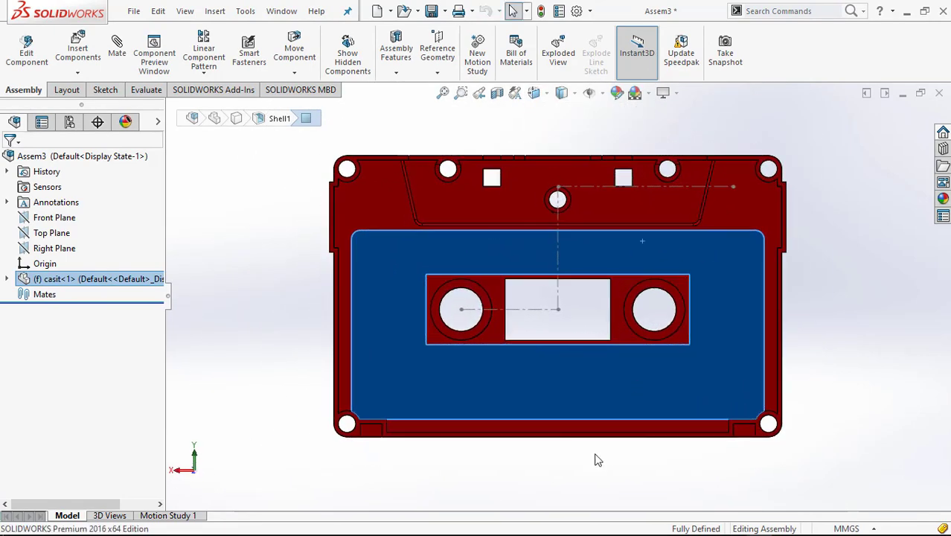
{"action": "left_click", "coordinate": [593, 468]}
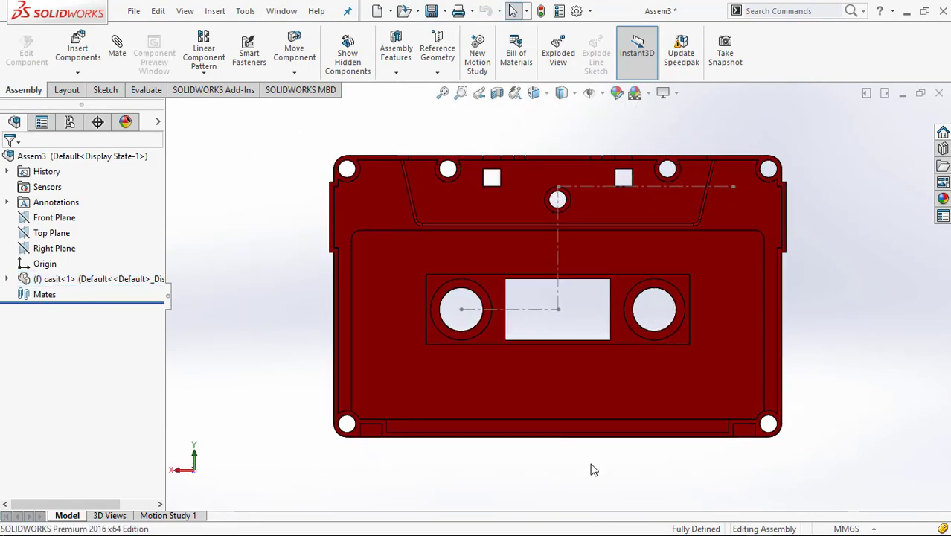
{"action": "left_click", "coordinate": [78, 51]}
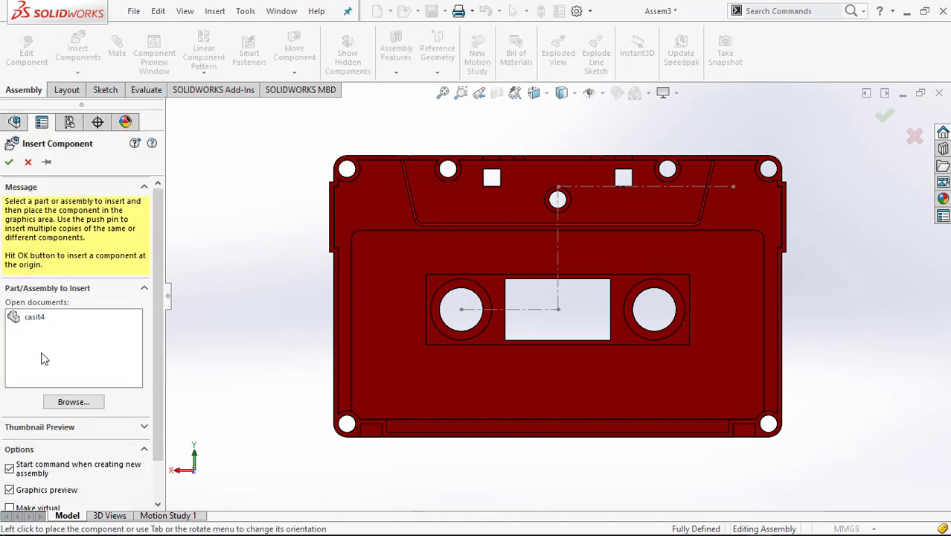
{"action": "left_click", "coordinate": [32, 317]}
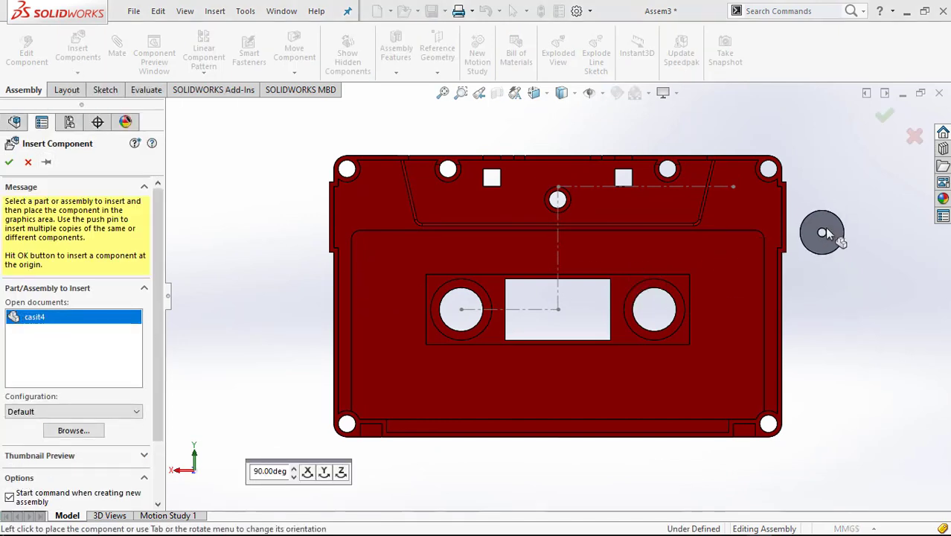
{"action": "left_click", "coordinate": [823, 221]}
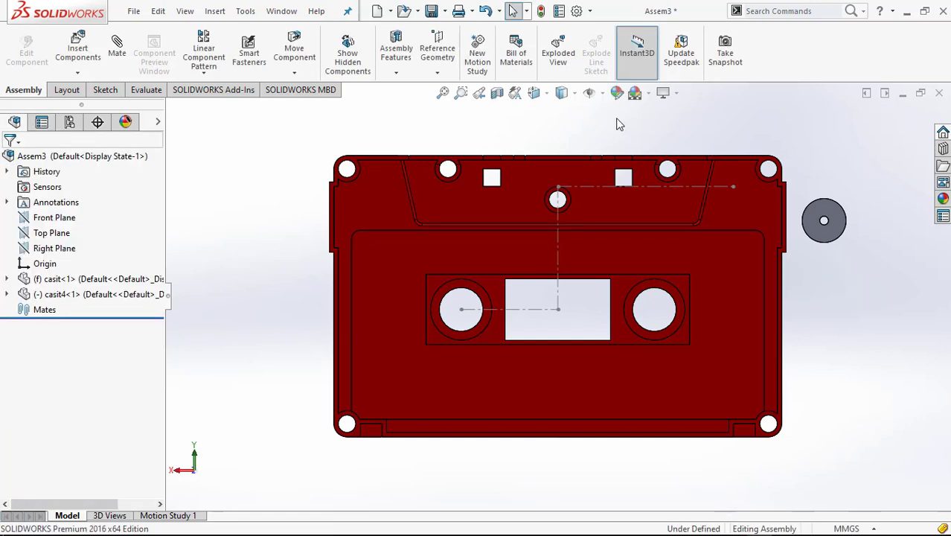
{"action": "left_click", "coordinate": [603, 95]}
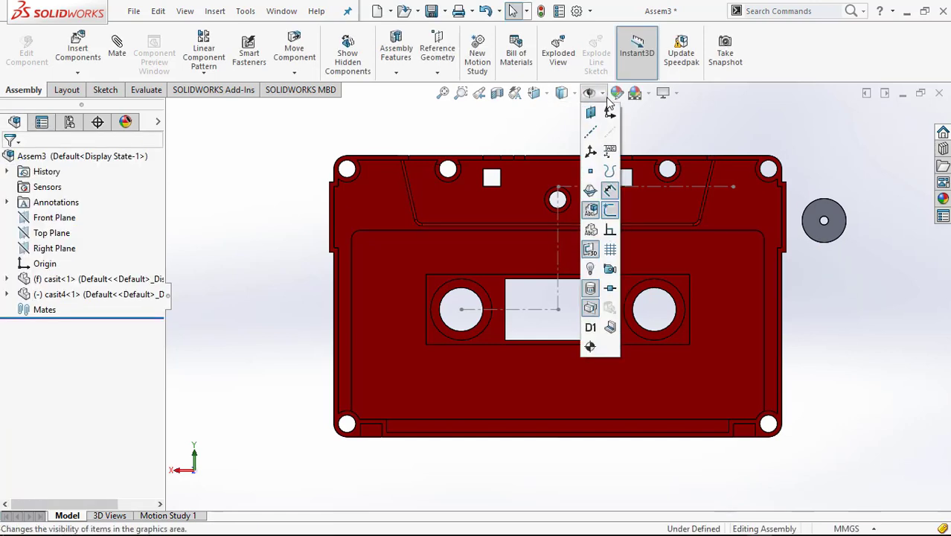
{"action": "left_click", "coordinate": [609, 116]}
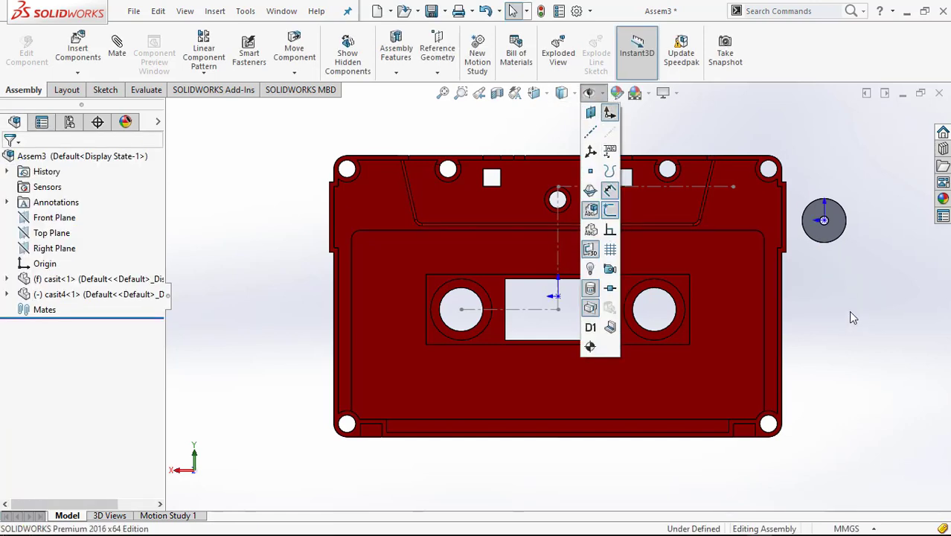
Rotate the casit4 roller with Free Drag so that its origin end faces toward the cassette shell.
{"action": "scroll", "coordinate": [852, 317], "scroll_direction": "down", "scroll_amount": 5}
{"action": "mouse_move", "coordinate": [723, 247]}
{"action": "middle_mouse_down"}
{"action": "mouse_move", "coordinate": [714, 267]}
{"action": "mouse_move", "coordinate": [722, 257]}
{"action": "middle_mouse_up"}
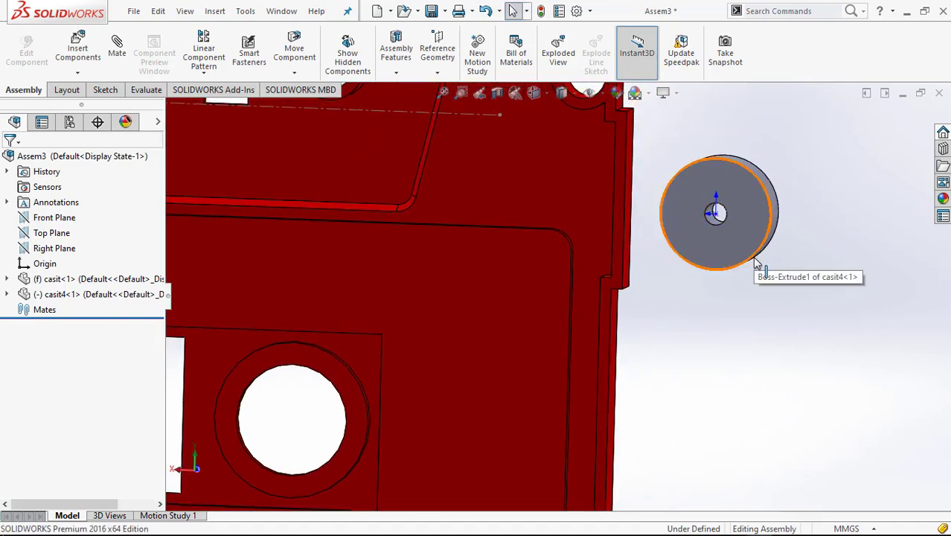
{"action": "left_click", "coordinate": [755, 264]}
{"action": "left_click_drag", "start_coordinate": [754, 264], "coordinate": [725, 266]}
{"action": "mouse_move", "coordinate": [725, 266]}
{"action": "middle_mouse_down"}
{"action": "mouse_move", "coordinate": [700, 265]}
{"action": "mouse_move", "coordinate": [717, 265]}
{"action": "middle_mouse_up"}
{"action": "left_click", "coordinate": [721, 311]}
{"action": "scroll", "coordinate": [720, 311], "scroll_direction": "up", "scroll_amount": 3}
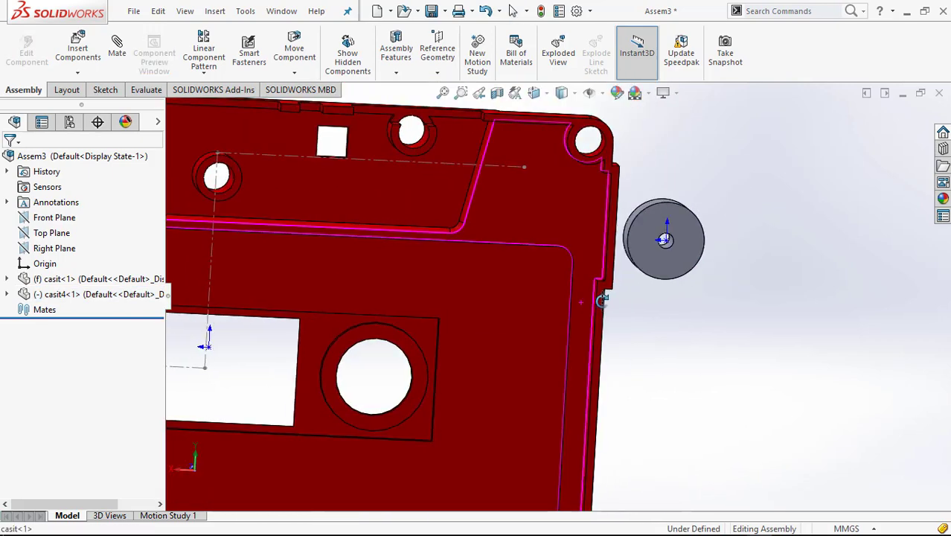
{"action": "left_click", "coordinate": [294, 73]}
{"action": "left_click", "coordinate": [317, 104]}
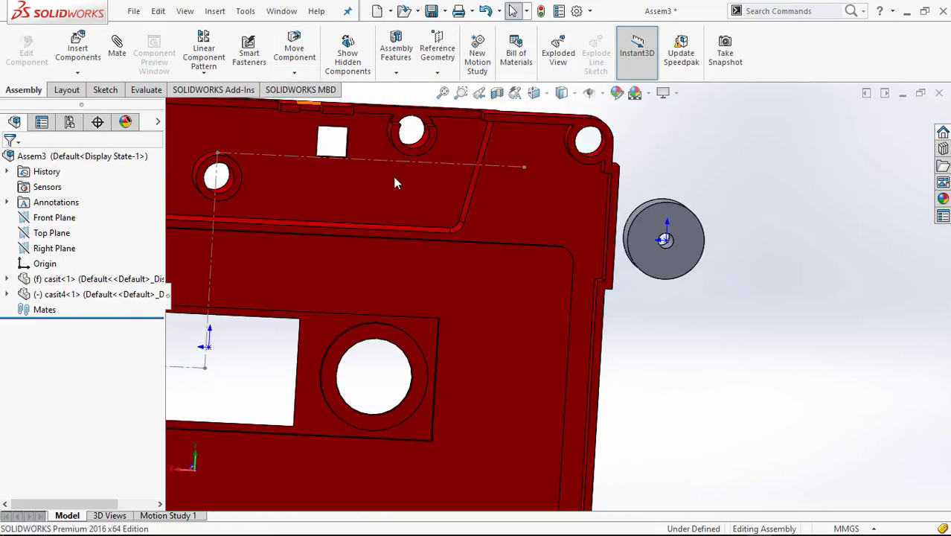
{"action": "left_click_drag", "start_coordinate": [664, 240], "coordinate": [486, 269]}
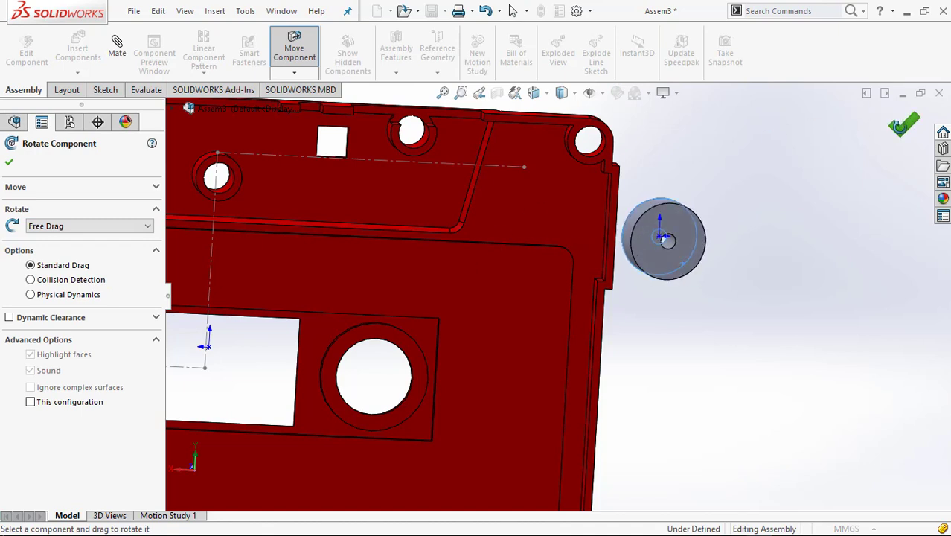
{"action": "left_click", "coordinate": [903, 124]}
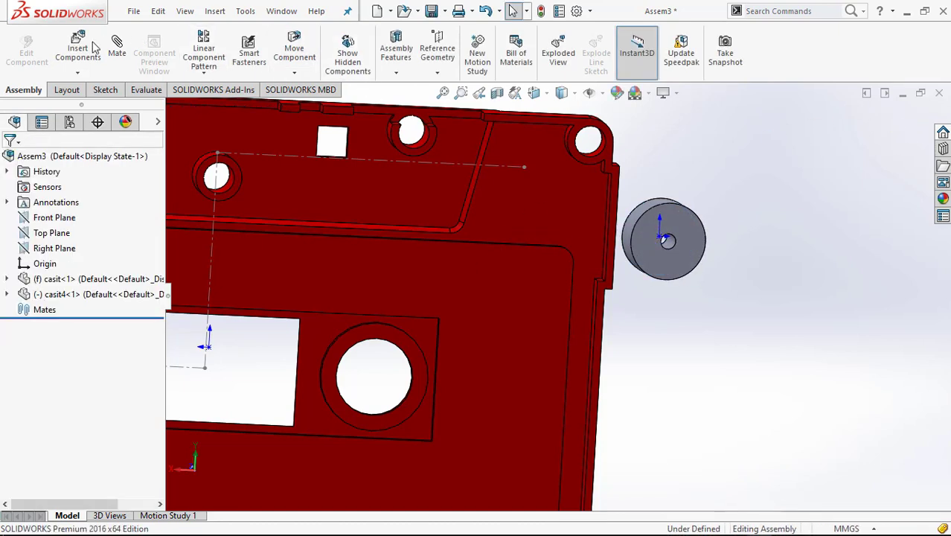
Add a Coincident mate between the roller's origin-side end face and the shell's inner face near the corner hole.
{"action": "left_click", "coordinate": [117, 48]}
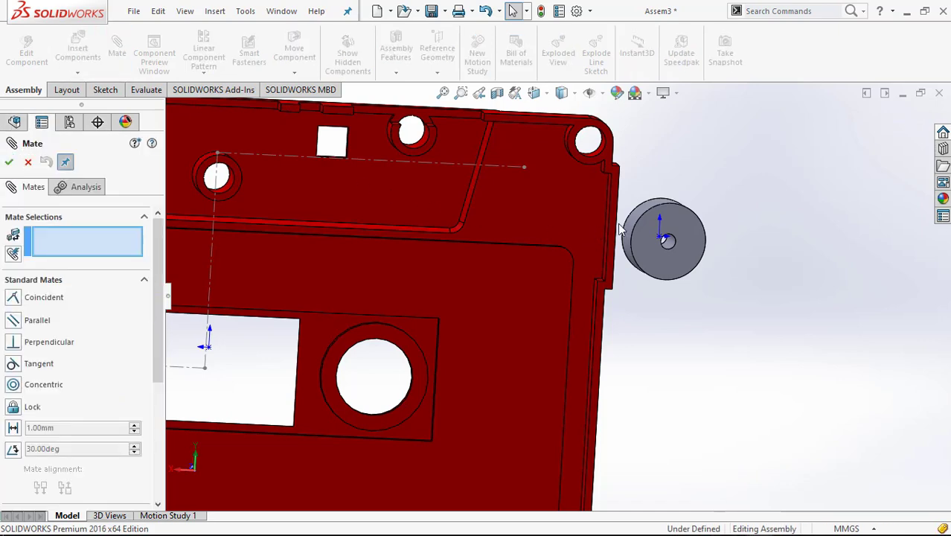
{"action": "middle_click_drag", "start_coordinate": [621, 231], "coordinate": [478, 206]}
{"action": "left_click", "coordinate": [593, 251]}
{"action": "left_click", "coordinate": [474, 210]}
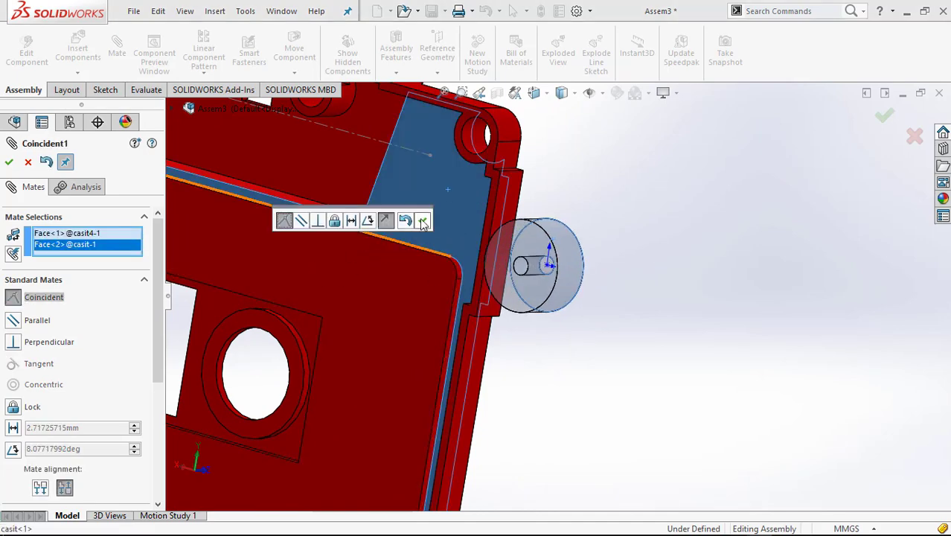
{"action": "left_click", "coordinate": [422, 220]}
Add a Coincident mate between the roller's origin and the end point of the shell's upper sketch centerline, and finish mating.
{"action": "left_click", "coordinate": [548, 266]}
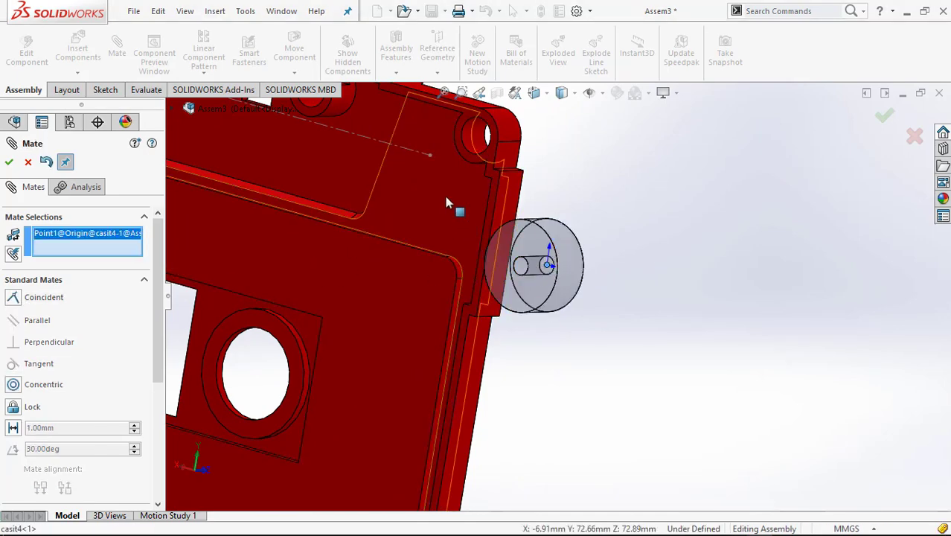
{"action": "left_click", "coordinate": [429, 154]}
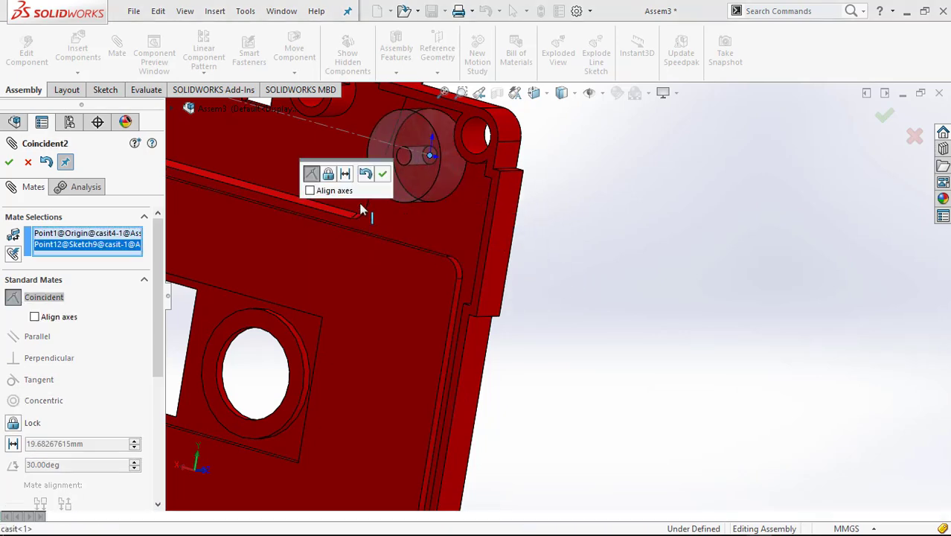
{"action": "left_click", "coordinate": [383, 174]}
{"action": "key", "text": "ctrl+shift+z"}
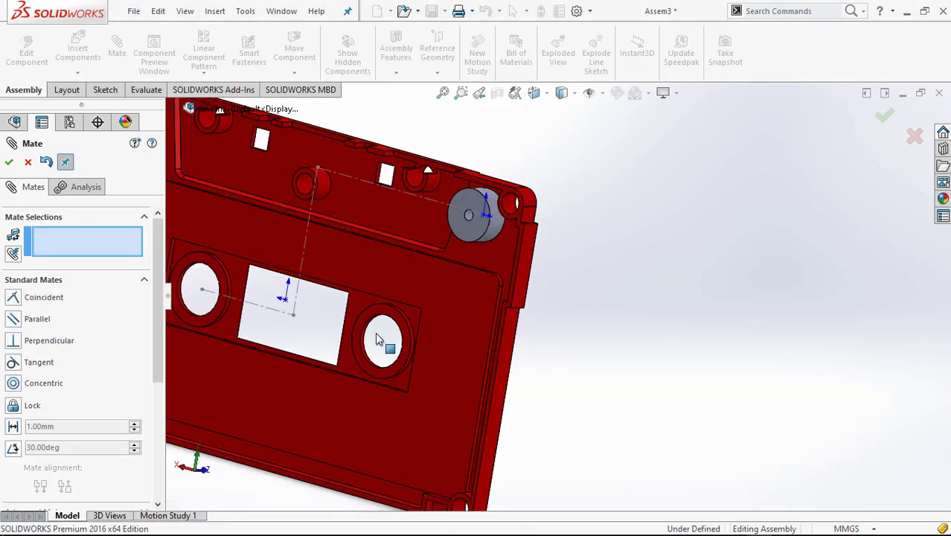
{"action": "left_click", "coordinate": [28, 163]}
Mirror the casit4 roller about the casit part's Right Plane, keeping the Bounding box center mirror type.
{"action": "left_click", "coordinate": [204, 75]}
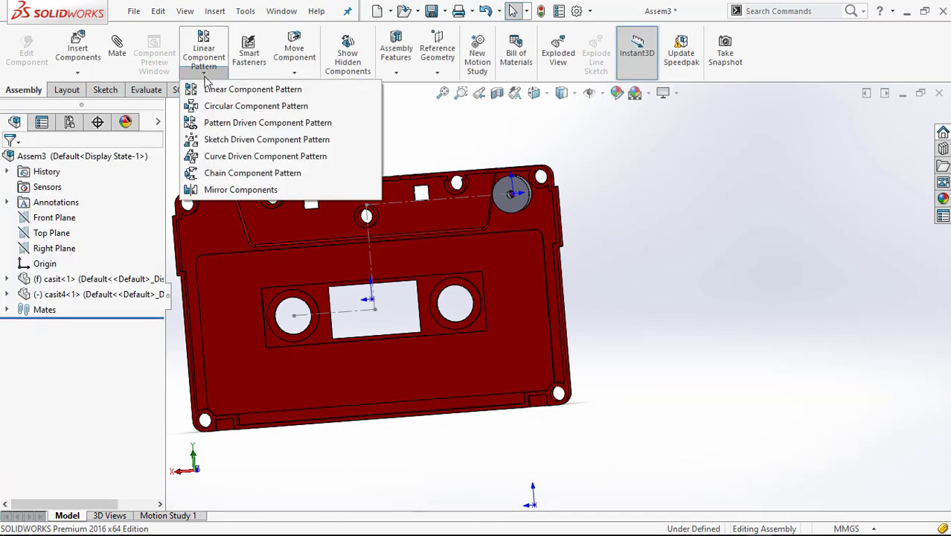
{"action": "left_click", "coordinate": [225, 192]}
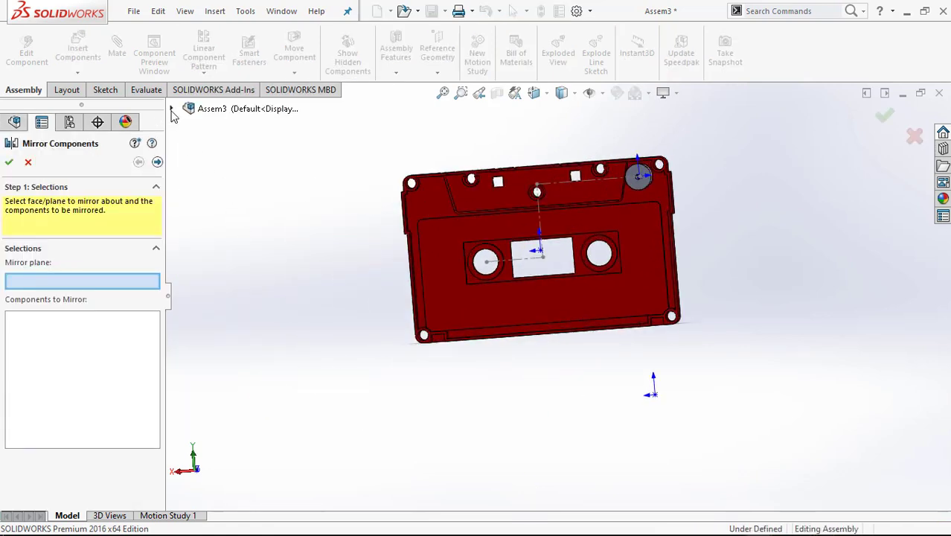
{"action": "left_click", "coordinate": [171, 110]}
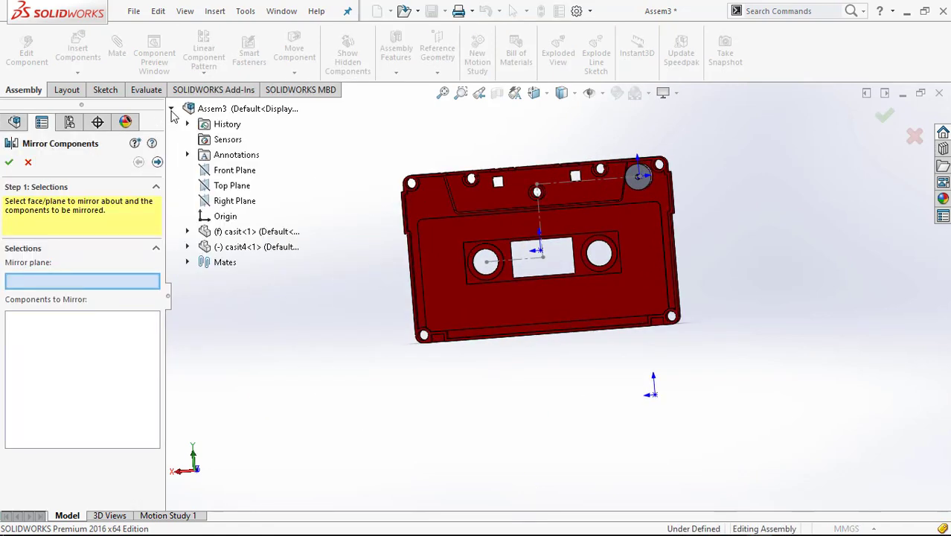
{"action": "left_click", "coordinate": [189, 232]}
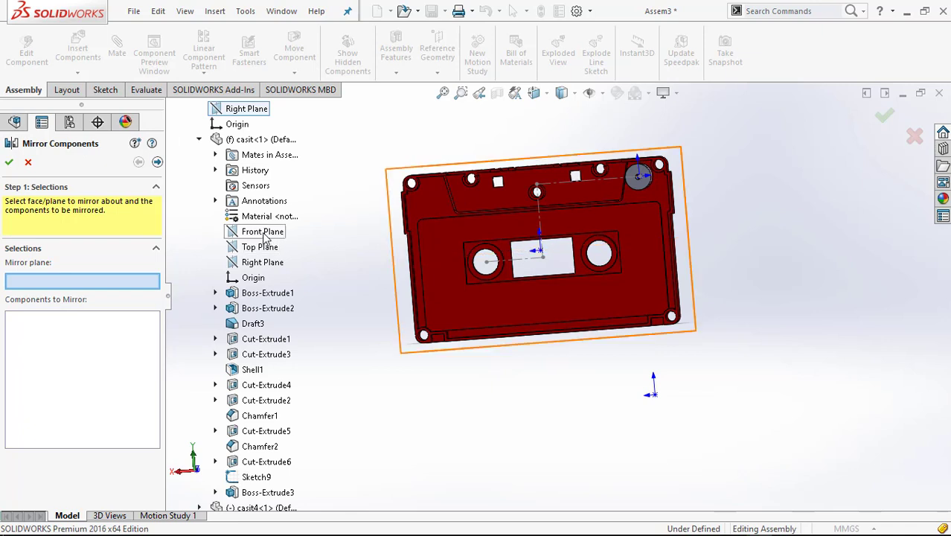
{"action": "left_click", "coordinate": [267, 265]}
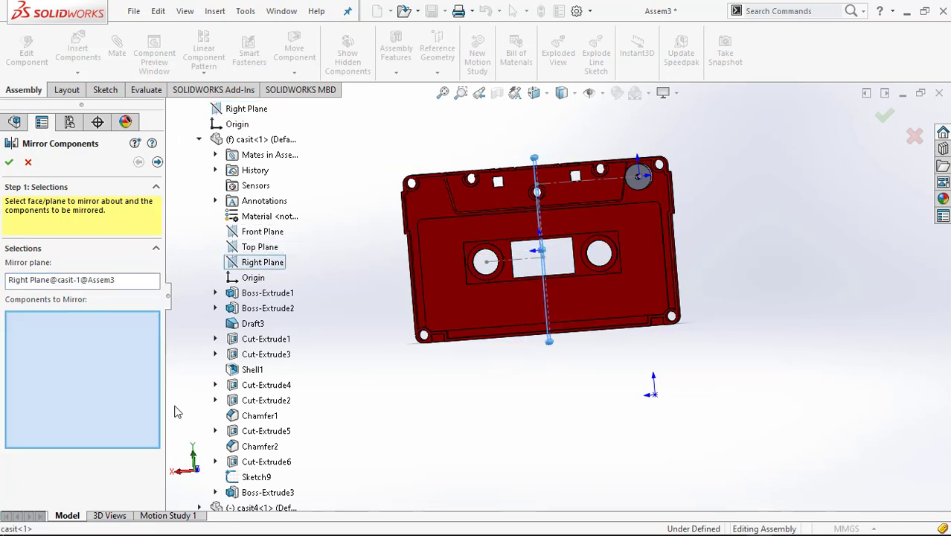
{"action": "left_click", "coordinate": [647, 190]}
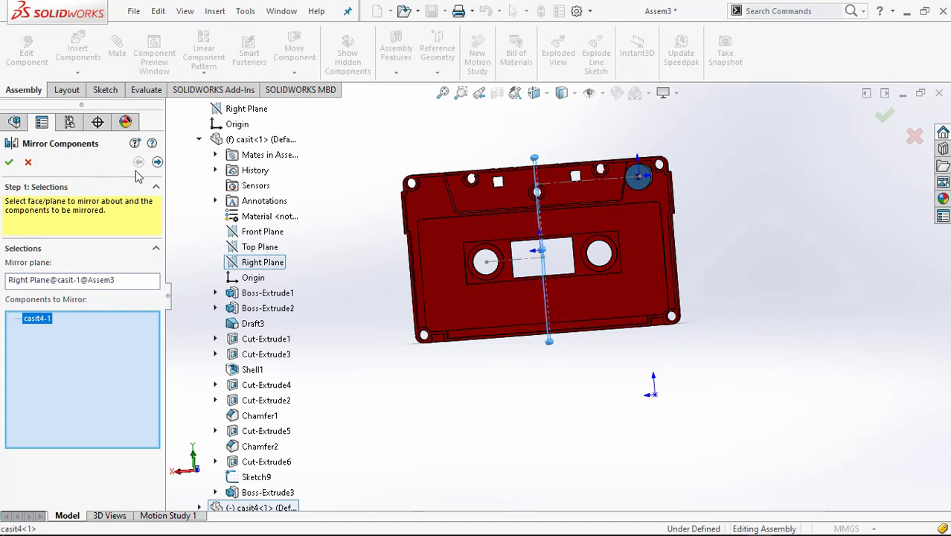
{"action": "left_click", "coordinate": [157, 163]}
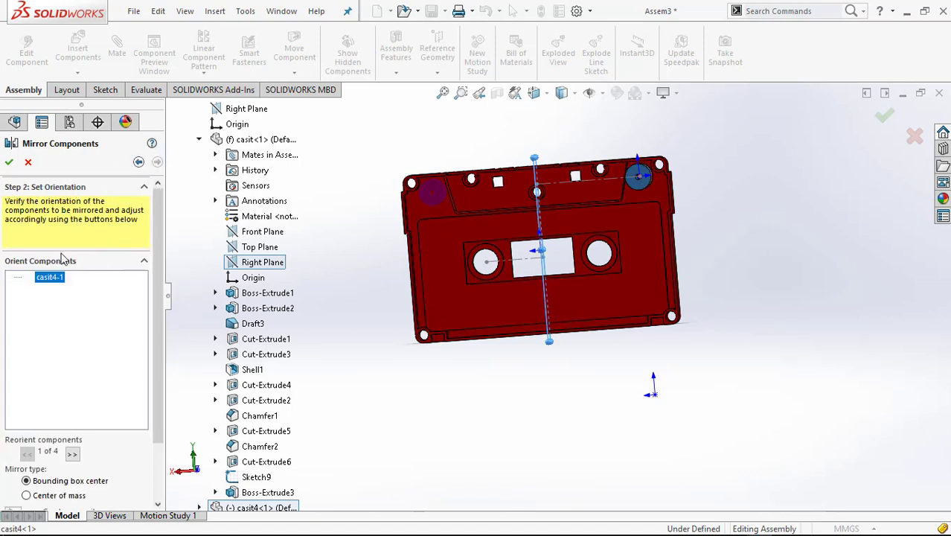
{"action": "left_click", "coordinate": [10, 164]}
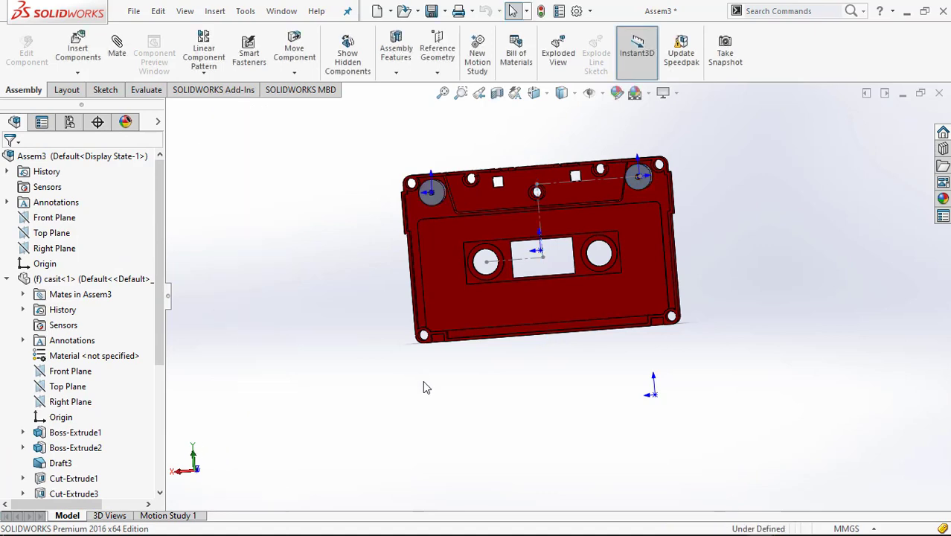